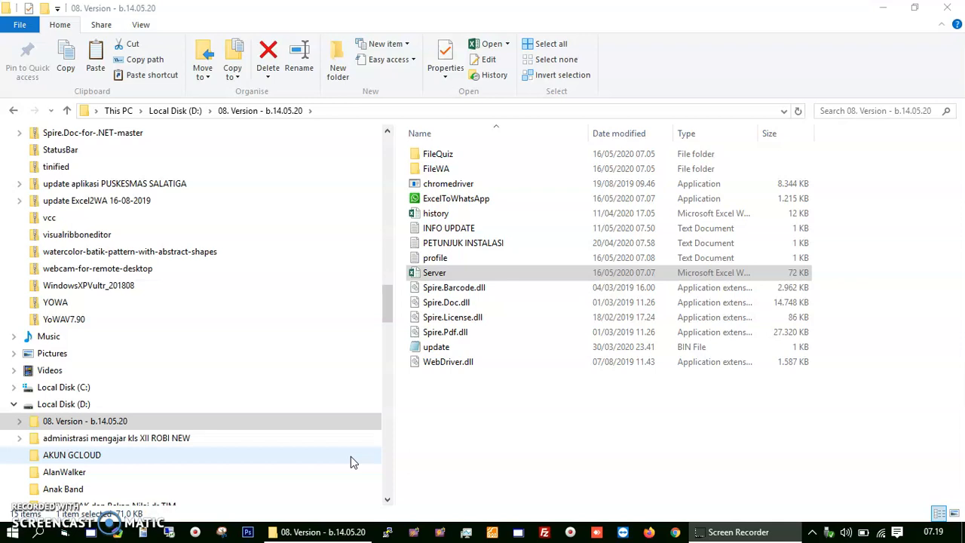
Step: Select the Server workbook in the 08. Version - b.14.05.20 folder on Local Disk (D:)
{"action": "left_click", "coordinate": [447, 276]}
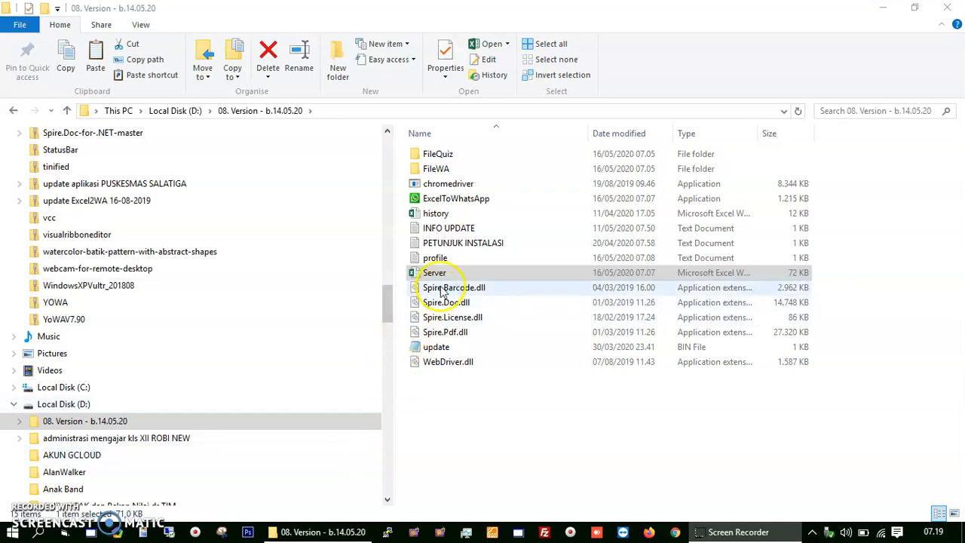
Step: Open Server in Excel, review columns A–D on the SETTING sheet, and show the DATA tools
{"action": "double_click", "coordinate": [446, 276]}
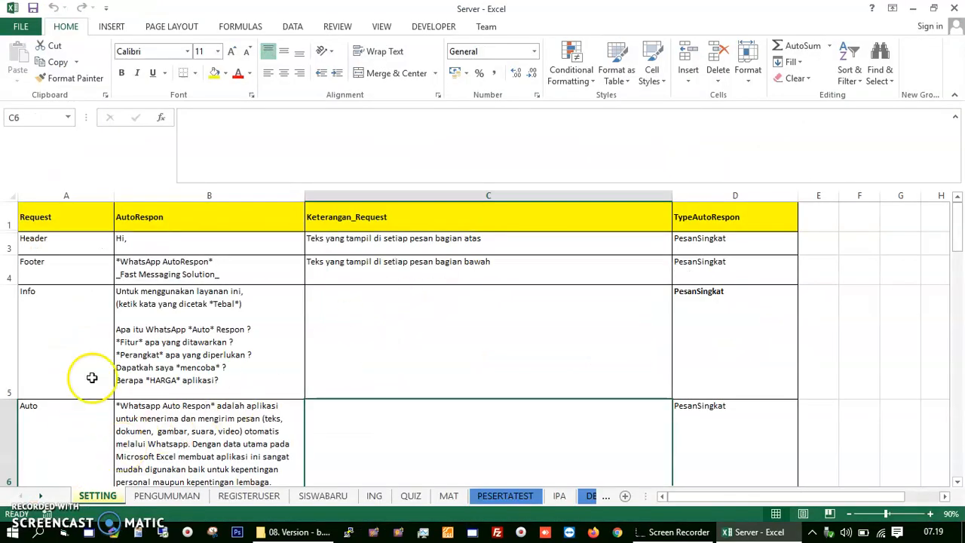
{"action": "left_click", "coordinate": [80, 194]}
{"action": "left_click", "coordinate": [187, 195]}
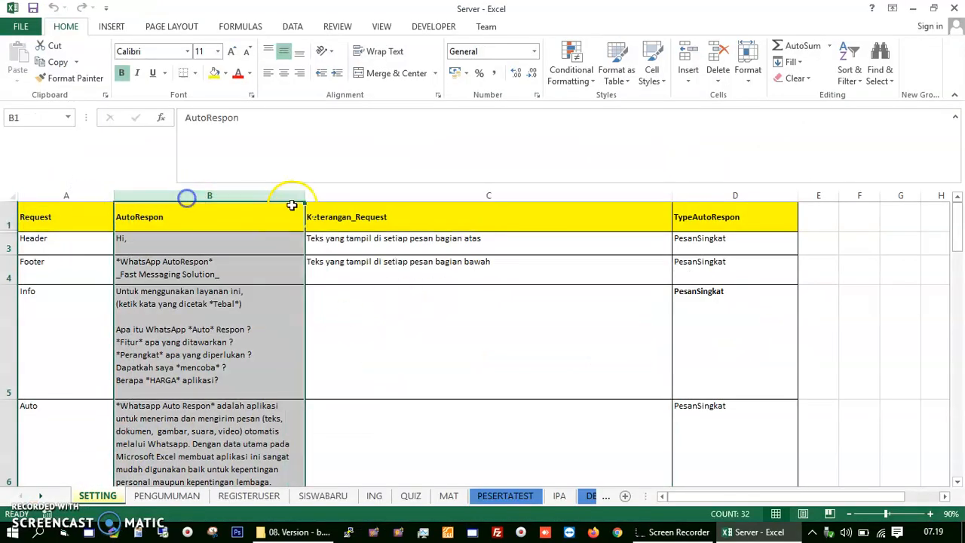
{"action": "left_click", "coordinate": [340, 195]}
{"action": "left_click", "coordinate": [689, 196]}
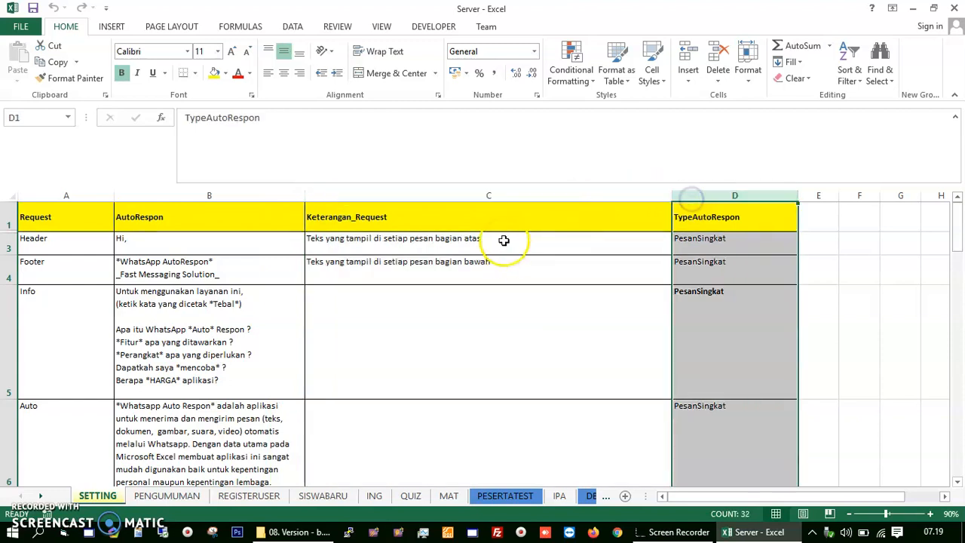
{"action": "left_click", "coordinate": [88, 194]}
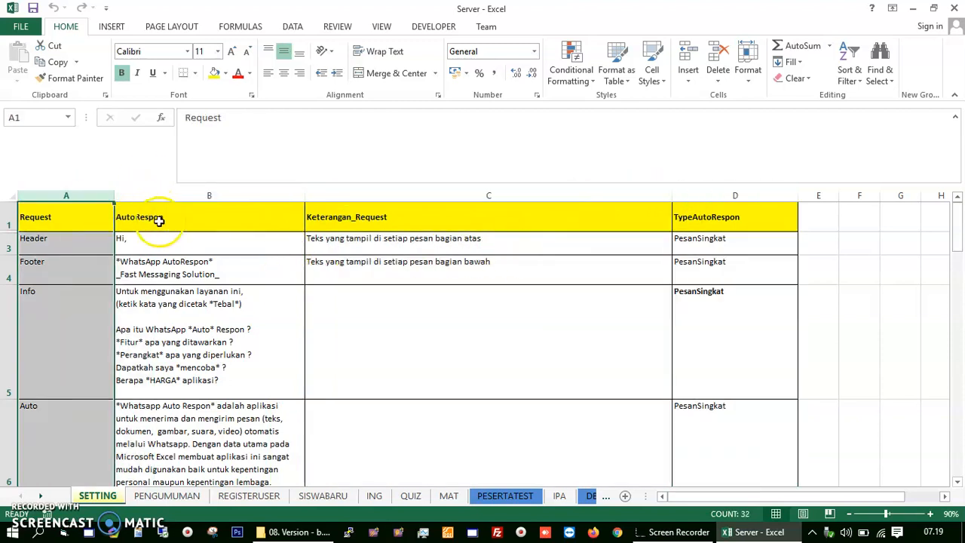
{"action": "left_click", "coordinate": [295, 32]}
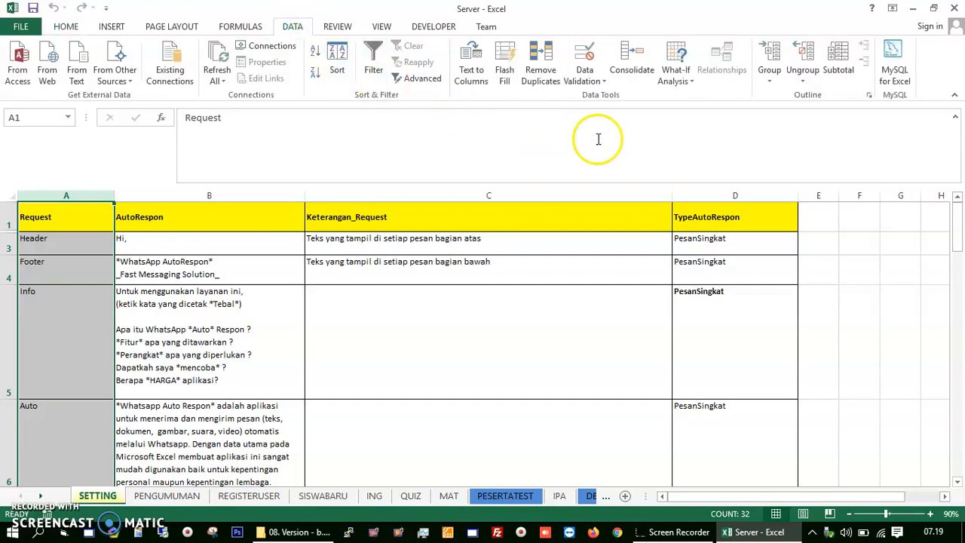
Step: Launch MySQL for Excel and start a new localhost connection on port 3306 as root
{"action": "left_click", "coordinate": [902, 81]}
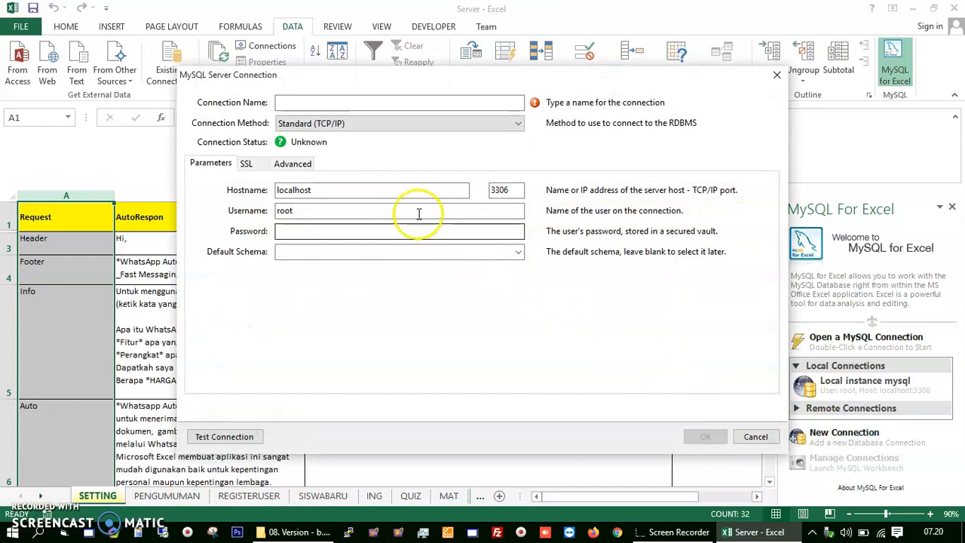
{"action": "left_click", "coordinate": [329, 99]}
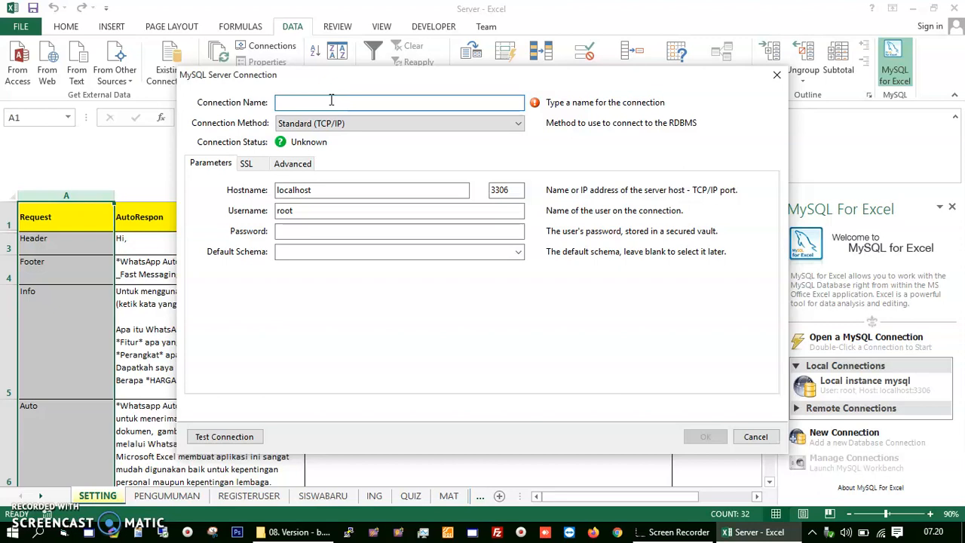
{"action": "left_click", "coordinate": [594, 534]}
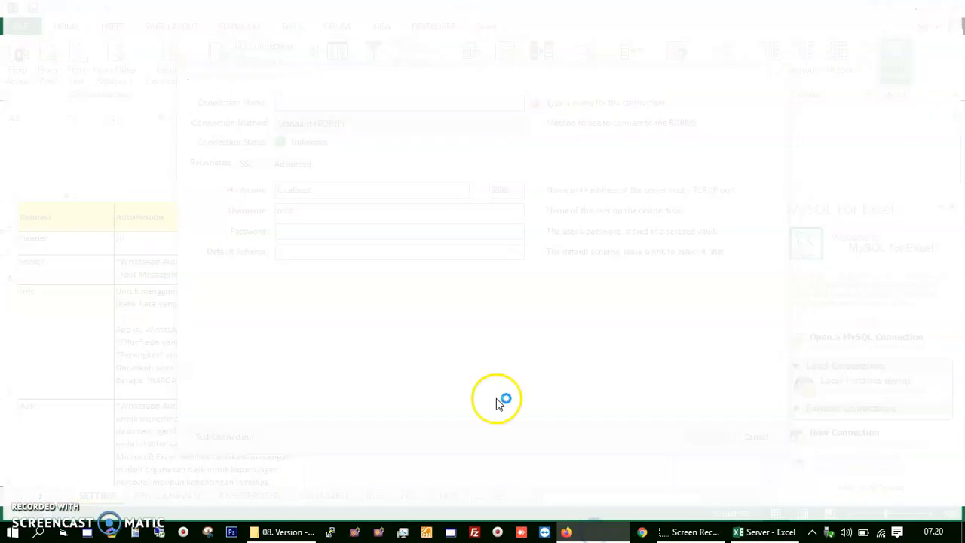
Step: Load localhost in Firefox and log in to phpMyAdmin without saving the login
{"action": "type", "text": "localhost"}
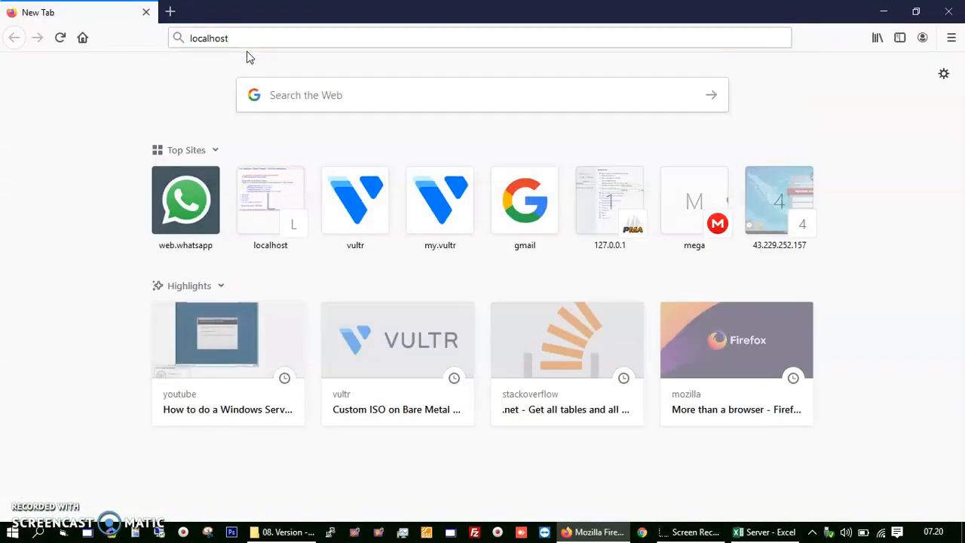
{"action": "key", "text": "Return"}
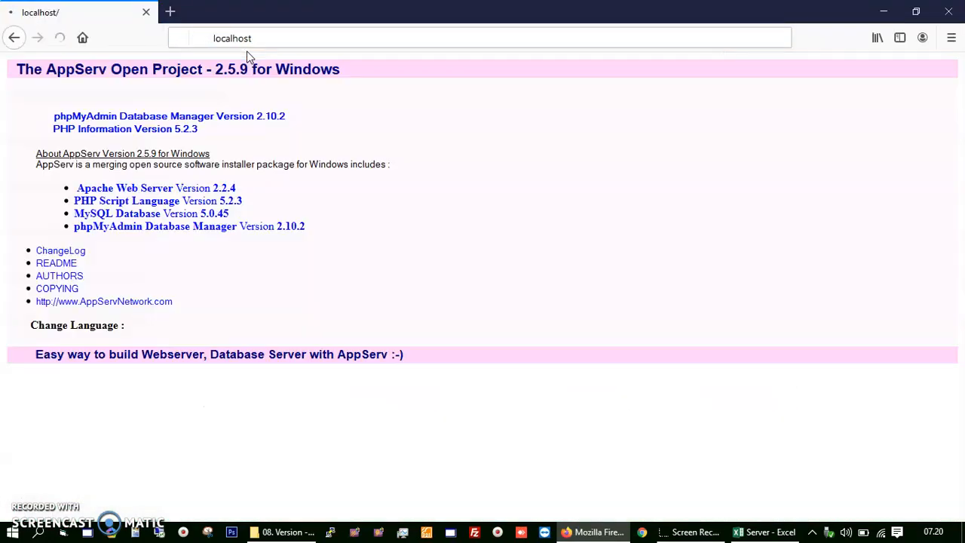
{"action": "left_click", "coordinate": [230, 118]}
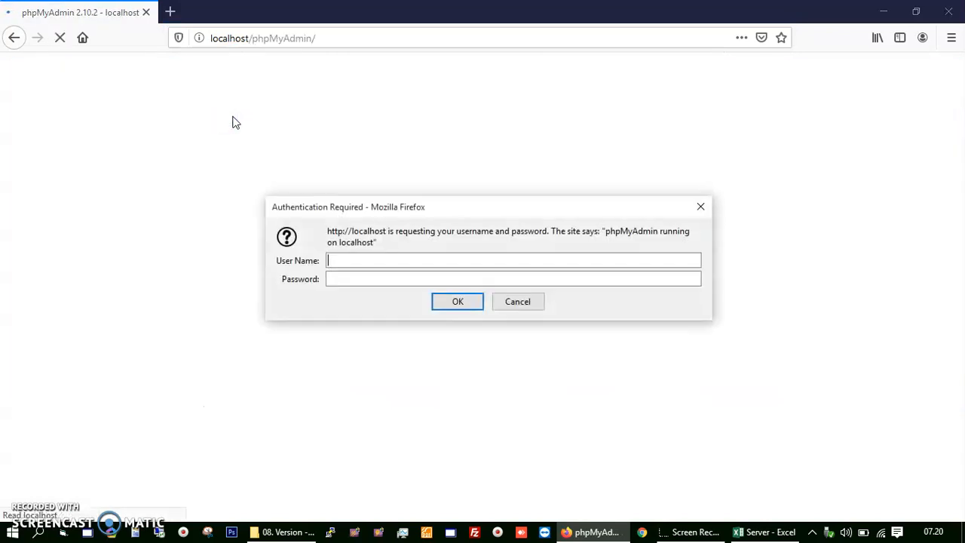
{"action": "key", "text": "Tab"}
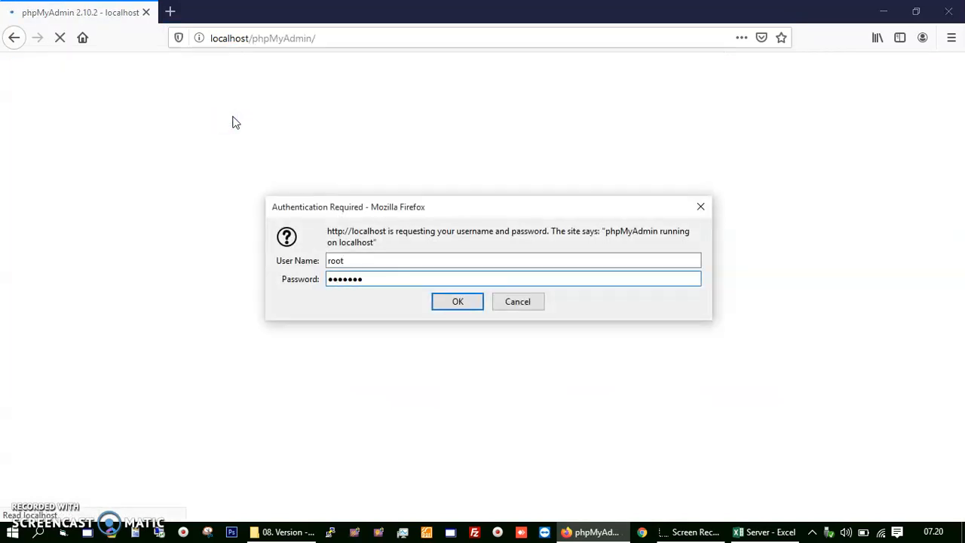
{"action": "left_click", "coordinate": [456, 300]}
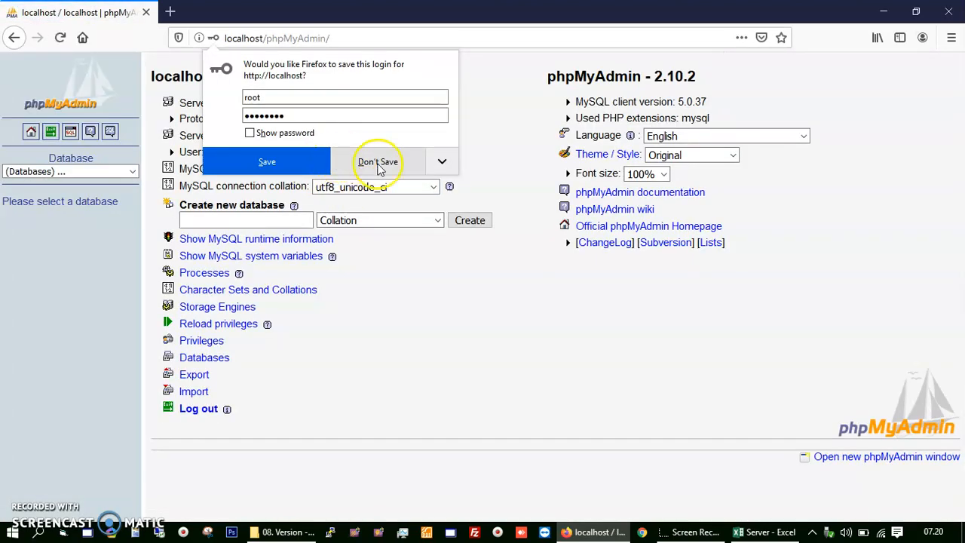
{"action": "left_click", "coordinate": [378, 162]}
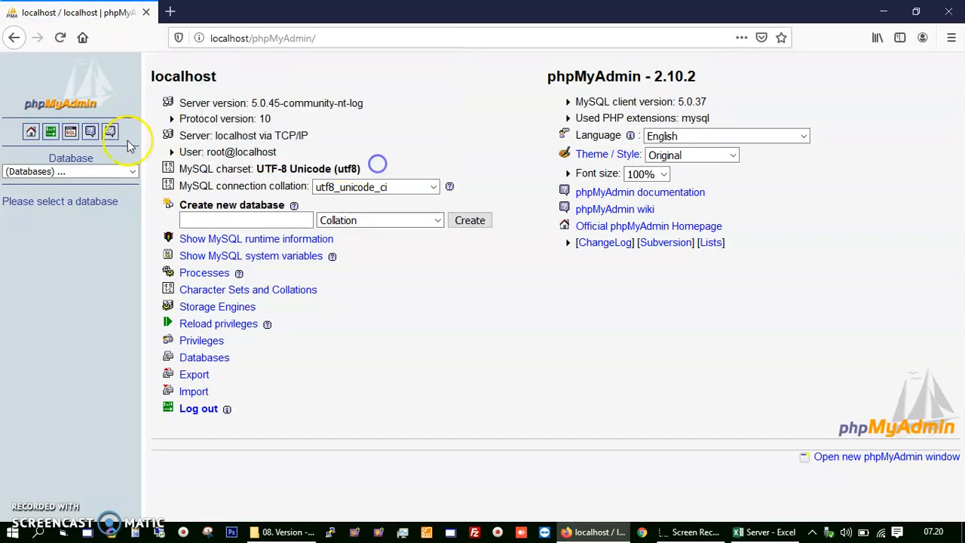
Step: Check the database list showing mysql, phpmyadmin and test, then return to Excel
{"action": "left_click", "coordinate": [119, 171]}
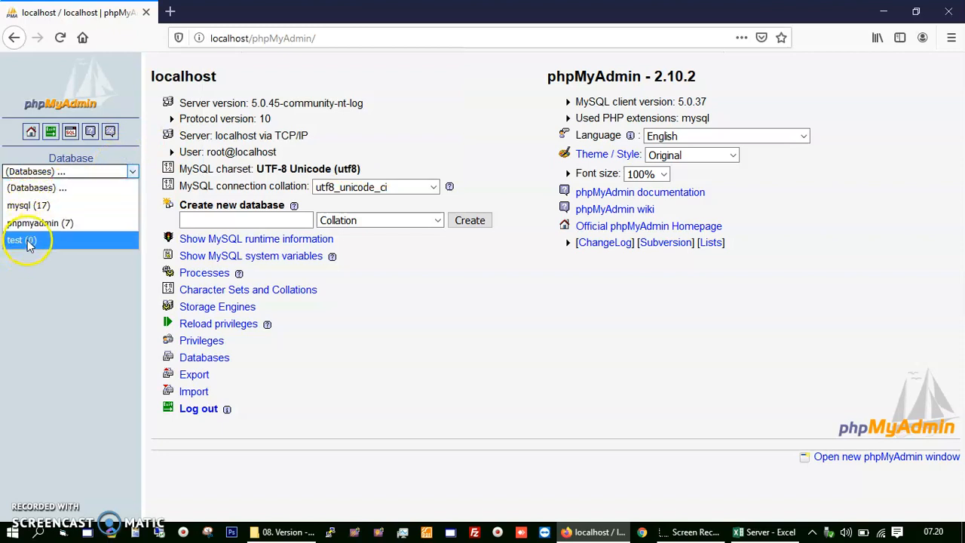
{"action": "left_click", "coordinate": [44, 260]}
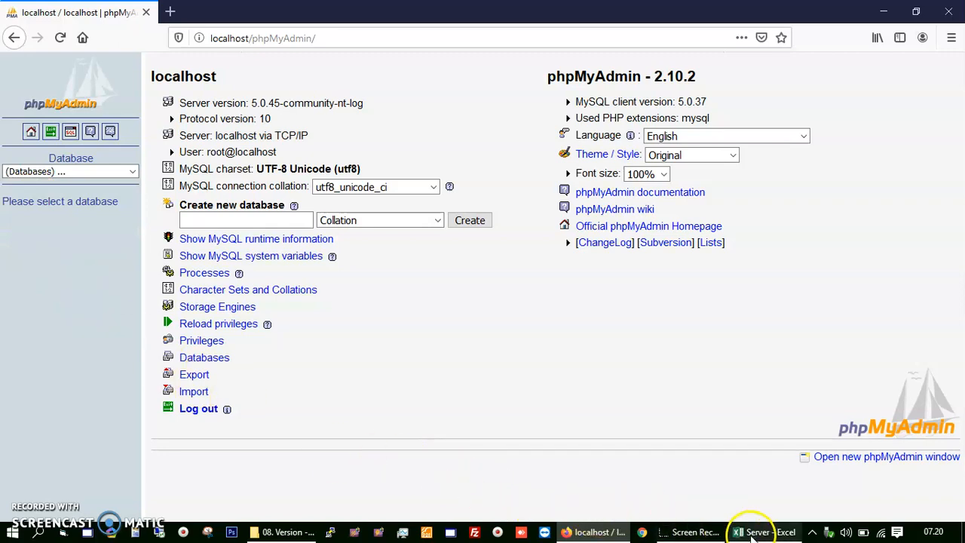
{"action": "left_click", "coordinate": [757, 532]}
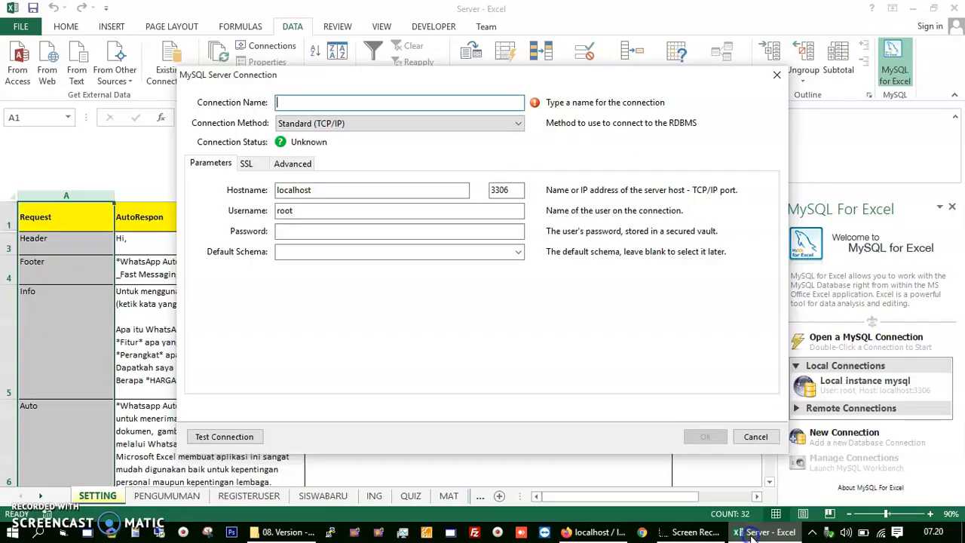
Step: Cancel the first connection attempt and reopen the MySQL for Excel pane
{"action": "left_click", "coordinate": [756, 437]}
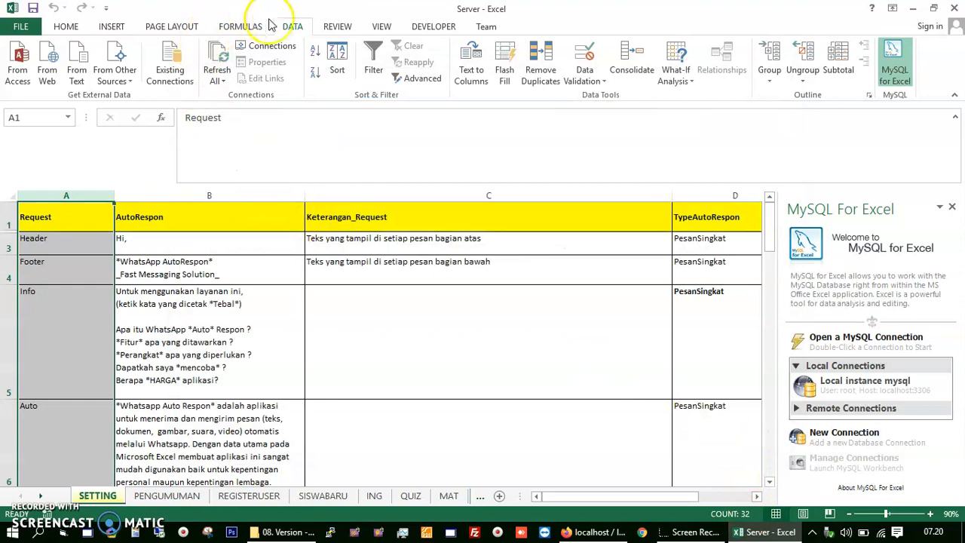
{"action": "left_click", "coordinate": [286, 27]}
{"action": "left_click", "coordinate": [895, 67]}
{"action": "left_click", "coordinate": [897, 66]}
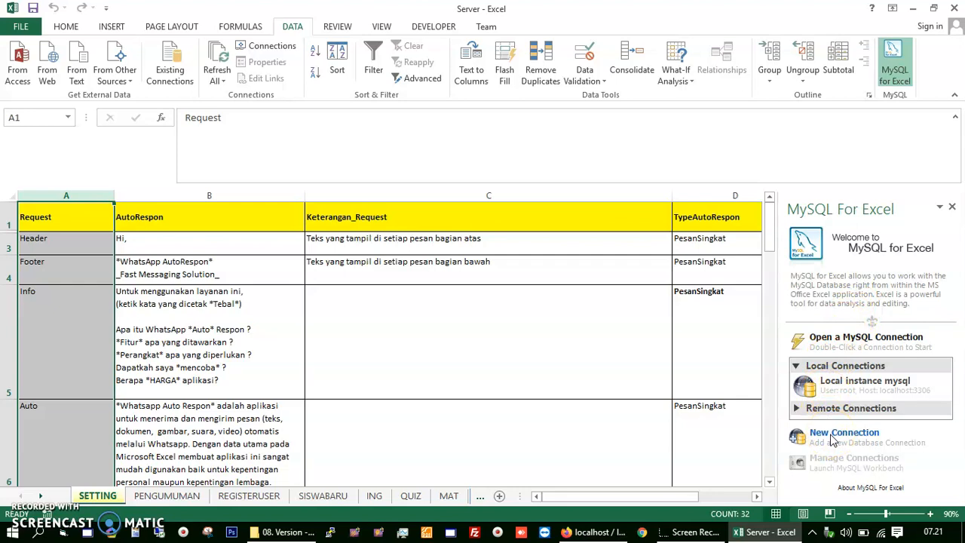
Step: Start a new connection named KoneksiKeMySQL with user root and the account password
{"action": "left_click", "coordinate": [832, 437]}
{"action": "left_click", "coordinate": [302, 102]}
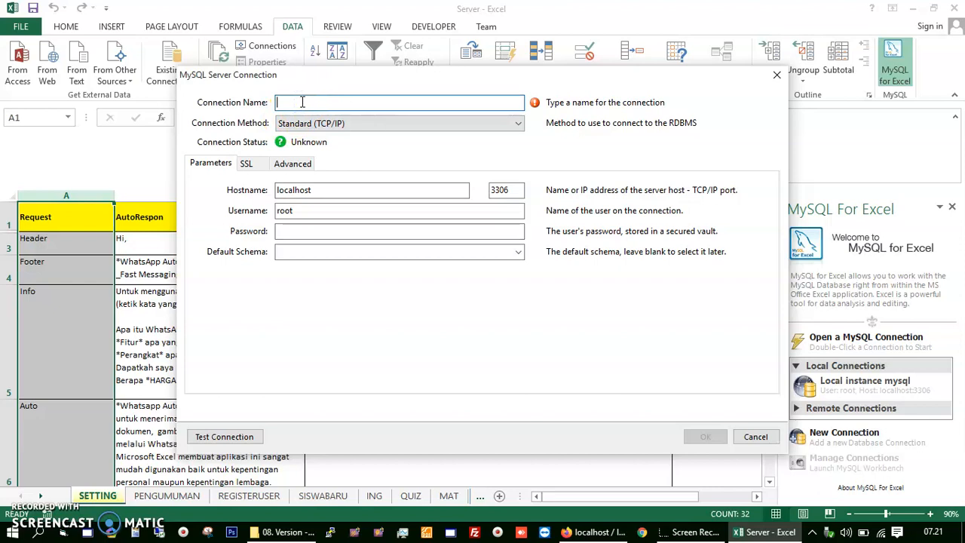
{"action": "type", "text": "KOneksiKeMySQL"}
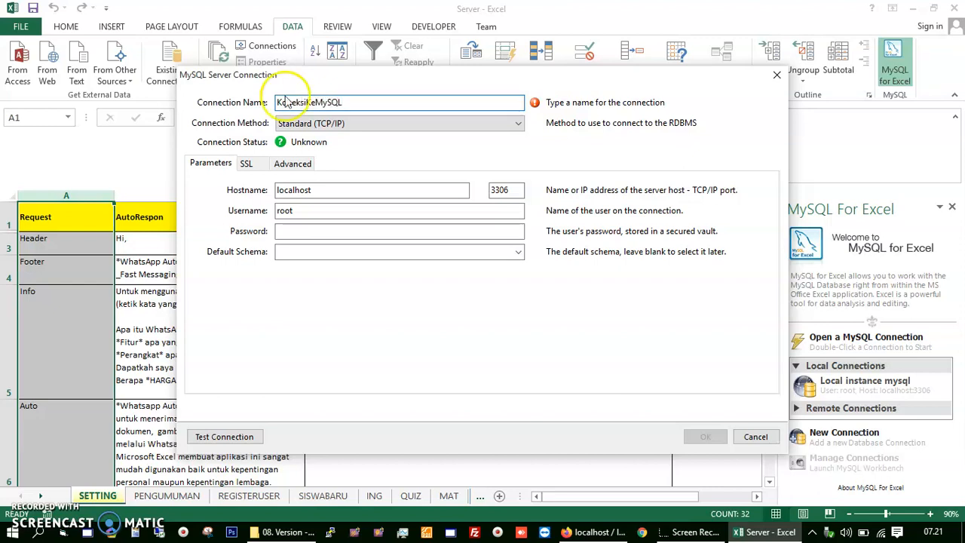
{"action": "left_click", "coordinate": [305, 211]}
{"action": "left_click", "coordinate": [305, 230]}
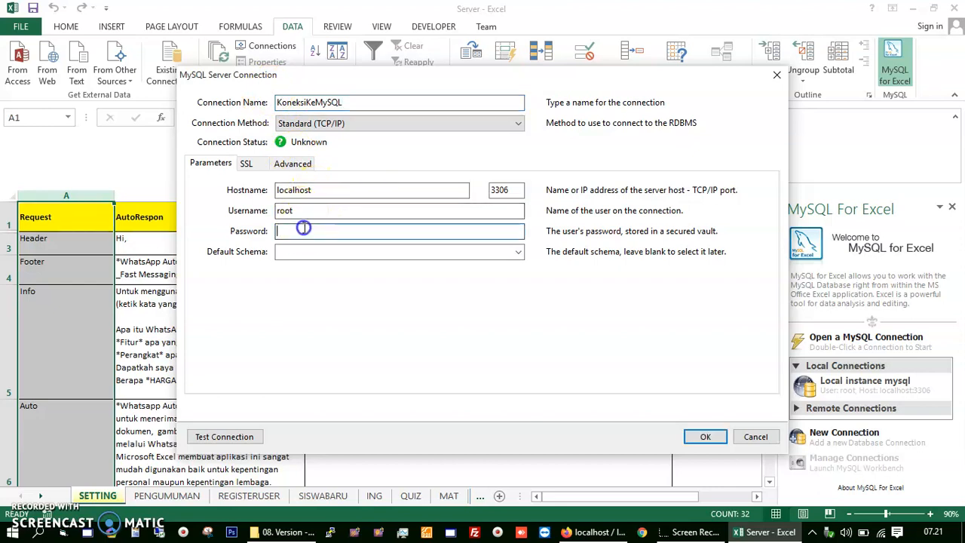
{"action": "type", "text": "••••••"}
{"action": "key", "text": "BackSpace"}
{"action": "key", "text": "BackSpace"}
{"action": "key", "text": "BackSpace"}
{"action": "key", "text": "BackSpace"}
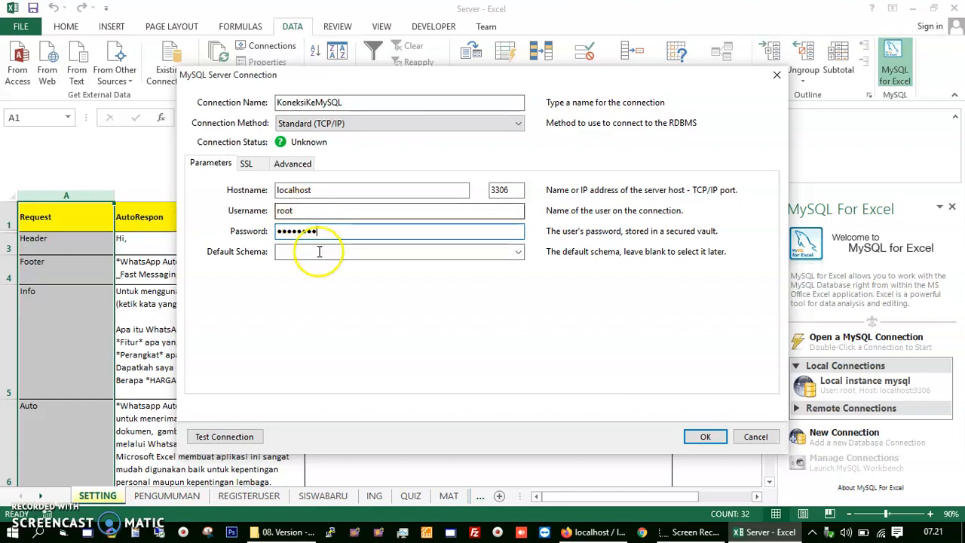
Step: Leave the Default Schema blank and test the connection successfully
{"action": "left_click", "coordinate": [517, 251]}
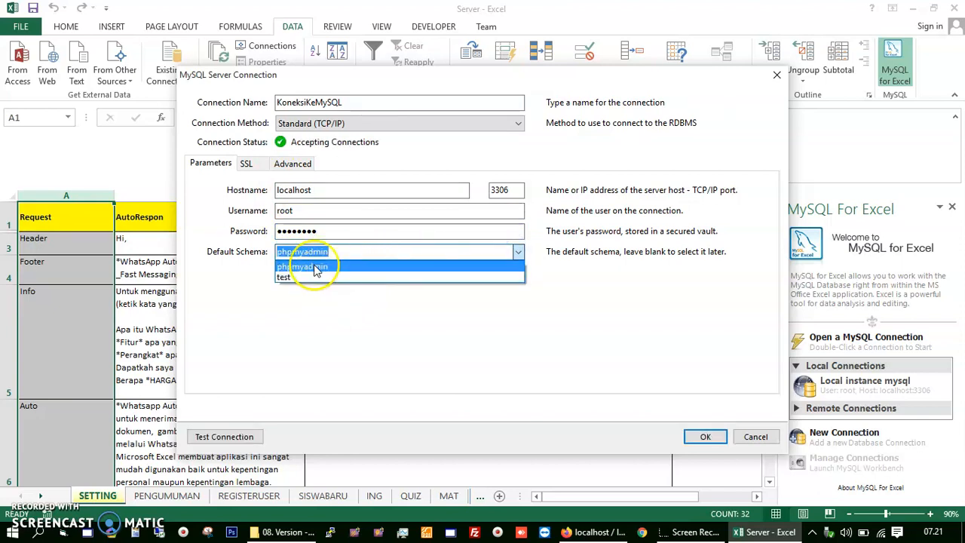
{"action": "left_click", "coordinate": [565, 298]}
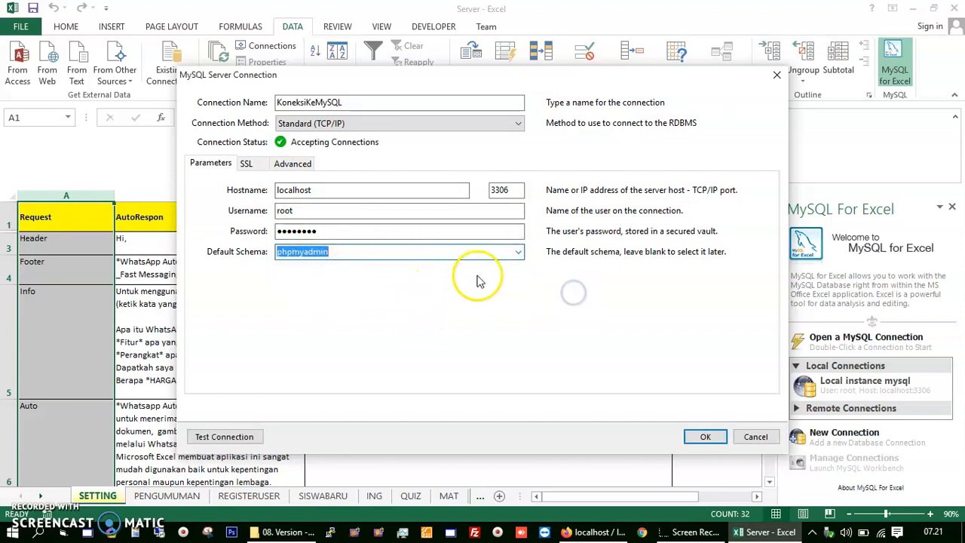
{"action": "left_click", "coordinate": [516, 252]}
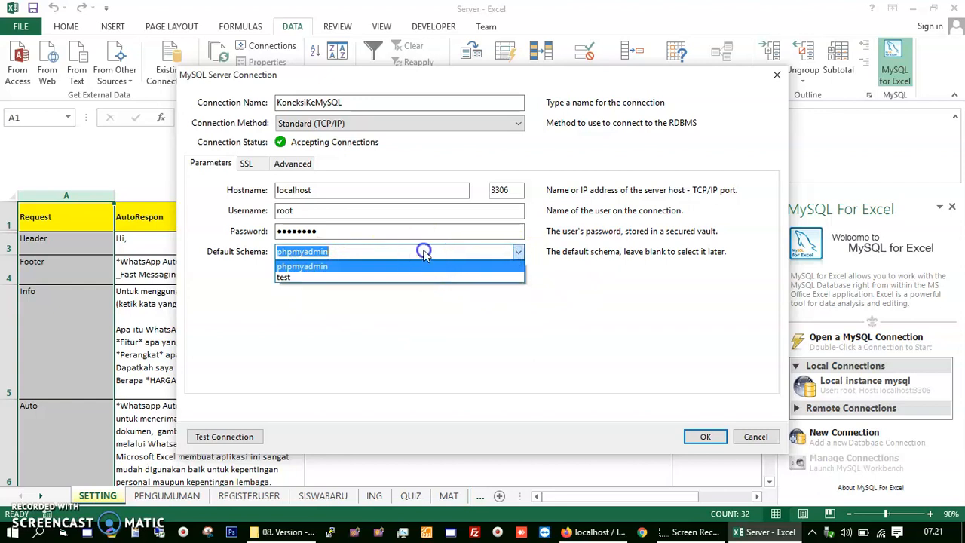
{"action": "left_click", "coordinate": [424, 252]}
{"action": "key", "text": "BackSpace"}
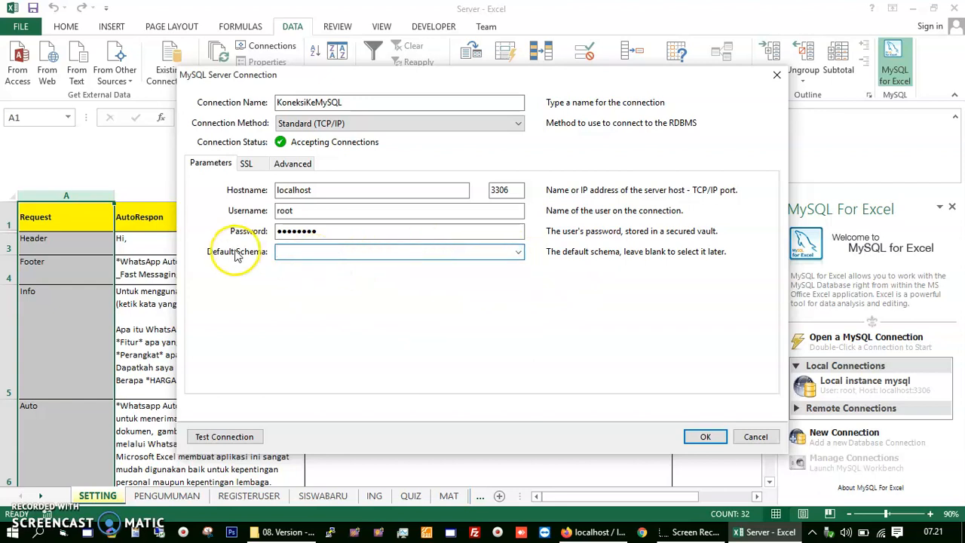
{"action": "left_click", "coordinate": [226, 438]}
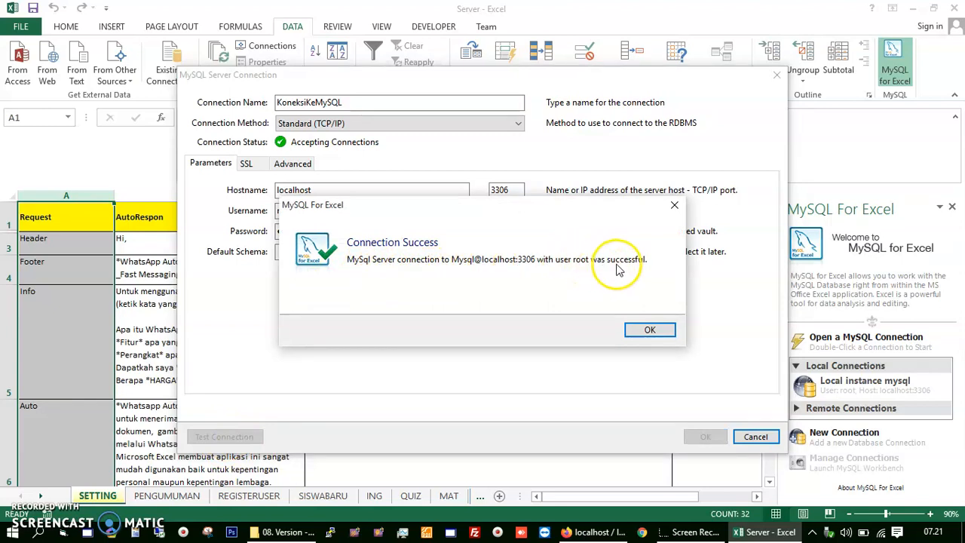
{"action": "left_click", "coordinate": [646, 331]}
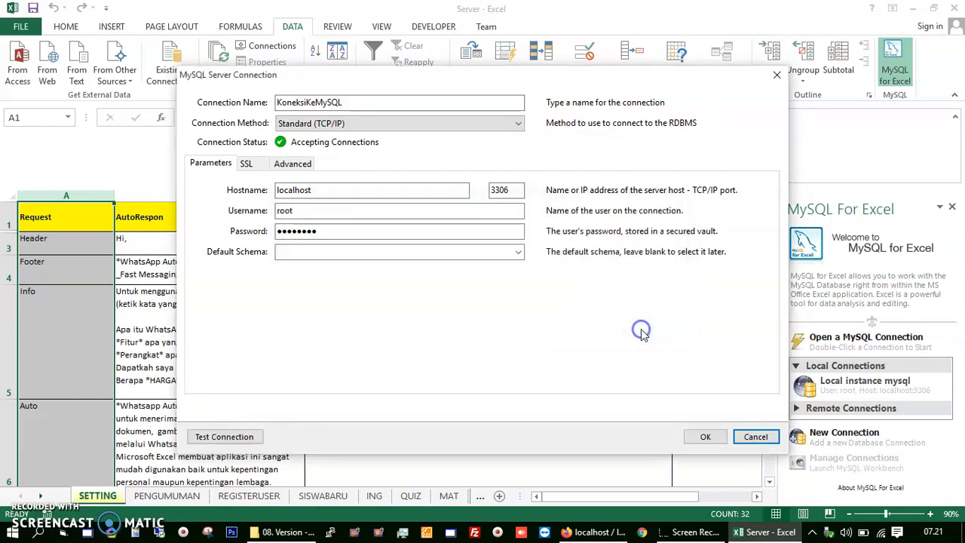
Step: Save KoneksiKeMySQL, then browse the PENGUMUMAN, REGISTERUSER and SISWABARU sheets before returning to SETTING
{"action": "left_click", "coordinate": [707, 438]}
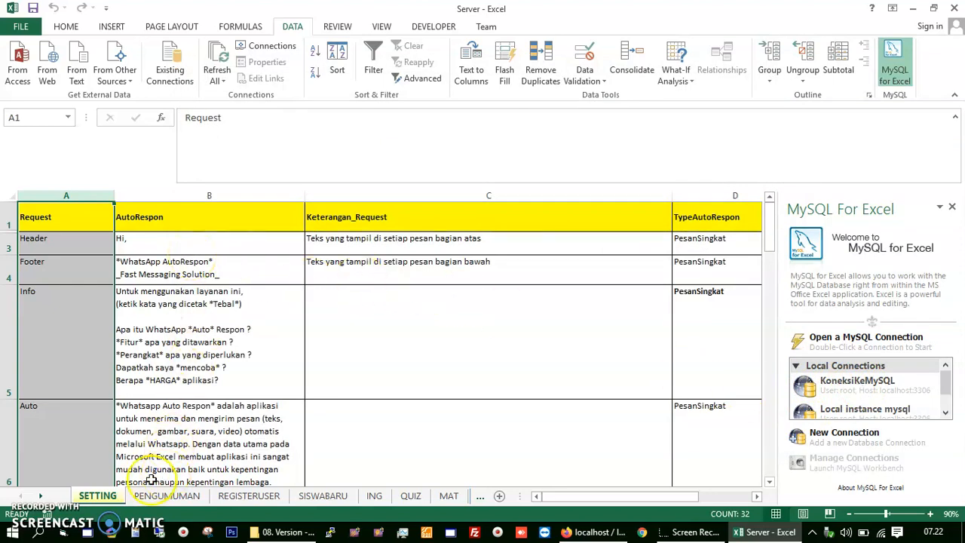
{"action": "left_click", "coordinate": [118, 496]}
{"action": "left_click", "coordinate": [164, 497]}
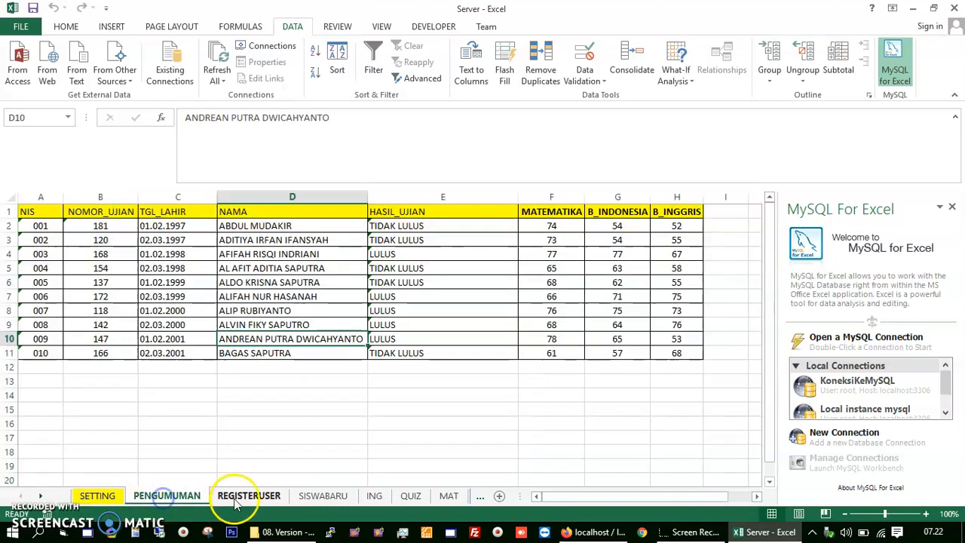
{"action": "left_click", "coordinate": [243, 496]}
{"action": "left_click", "coordinate": [331, 497]}
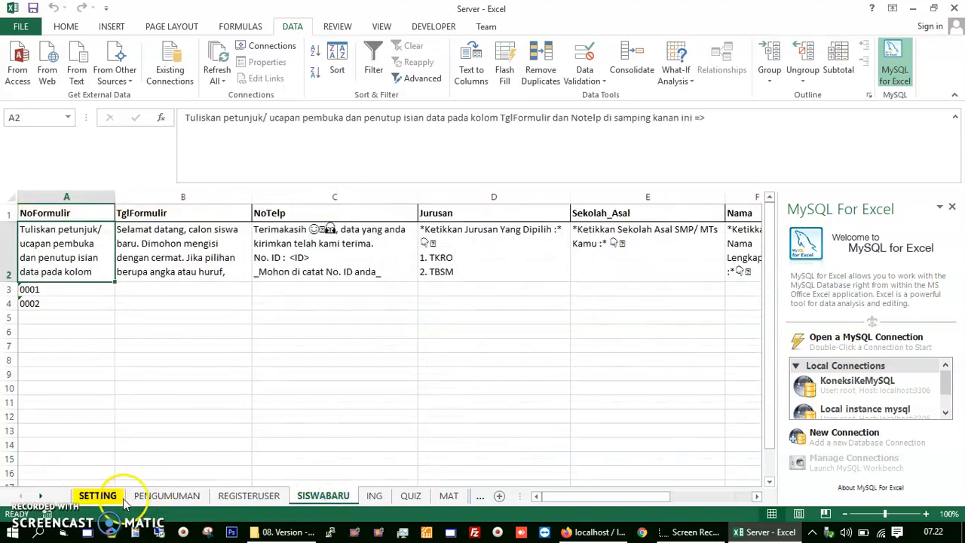
{"action": "left_click", "coordinate": [113, 498]}
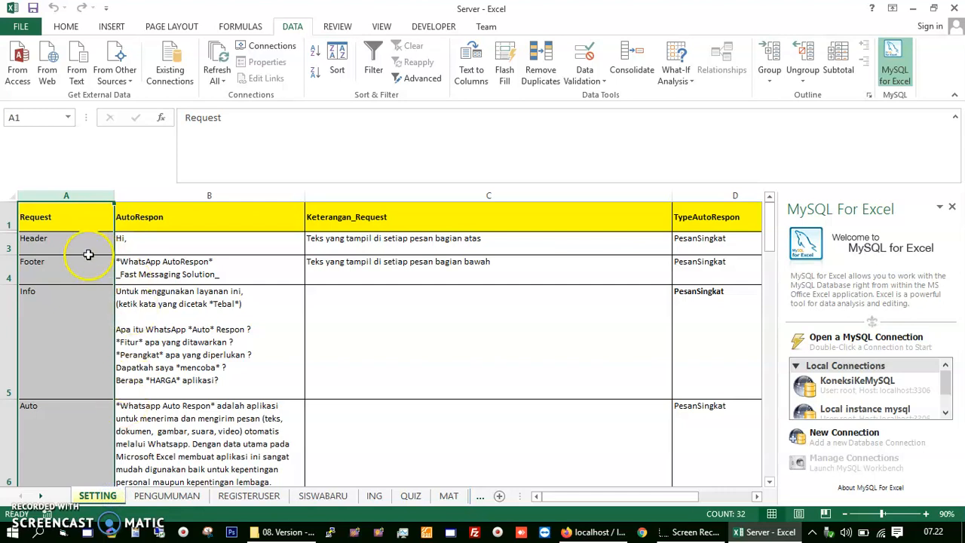
{"action": "left_click", "coordinate": [259, 244]}
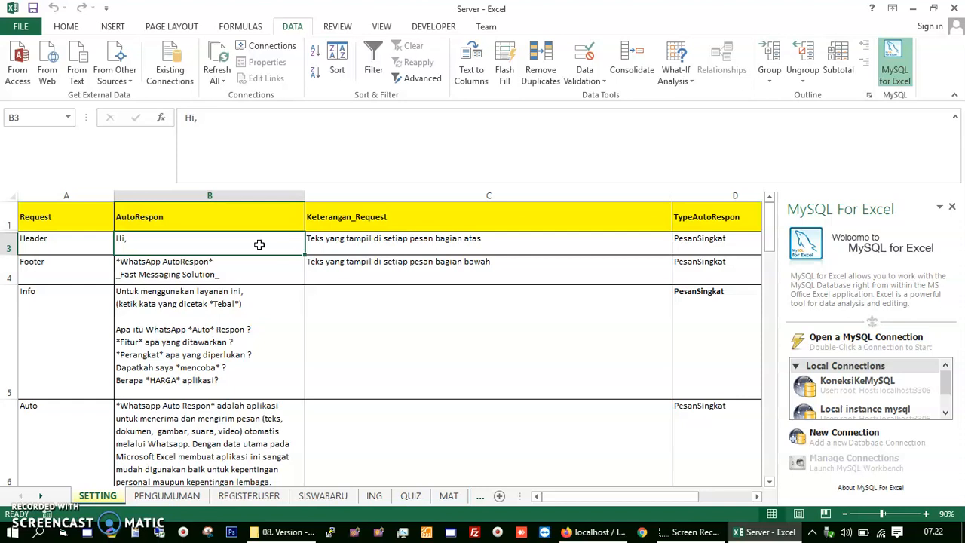
Step: Remove the icons before the PC line and Nomor WhatsApp in the Perangkat reply in B8
{"action": "scroll", "coordinate": [259, 244], "scroll_direction": "down", "scroll_amount": 1}
{"action": "scroll", "coordinate": [255, 257], "scroll_direction": "down", "scroll_amount": 1}
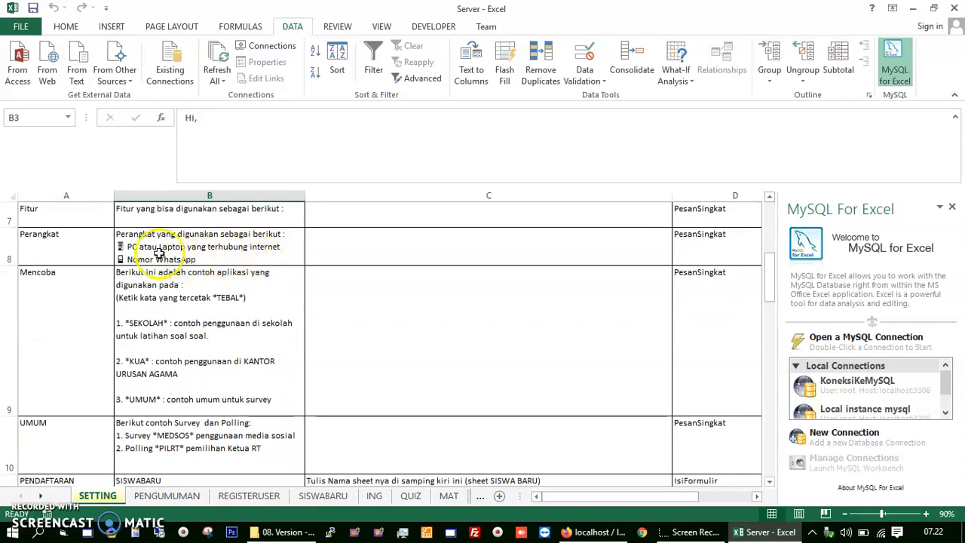
{"action": "double_click", "coordinate": [125, 246]}
{"action": "left_click", "coordinate": [127, 247]}
{"action": "double_click", "coordinate": [119, 246]}
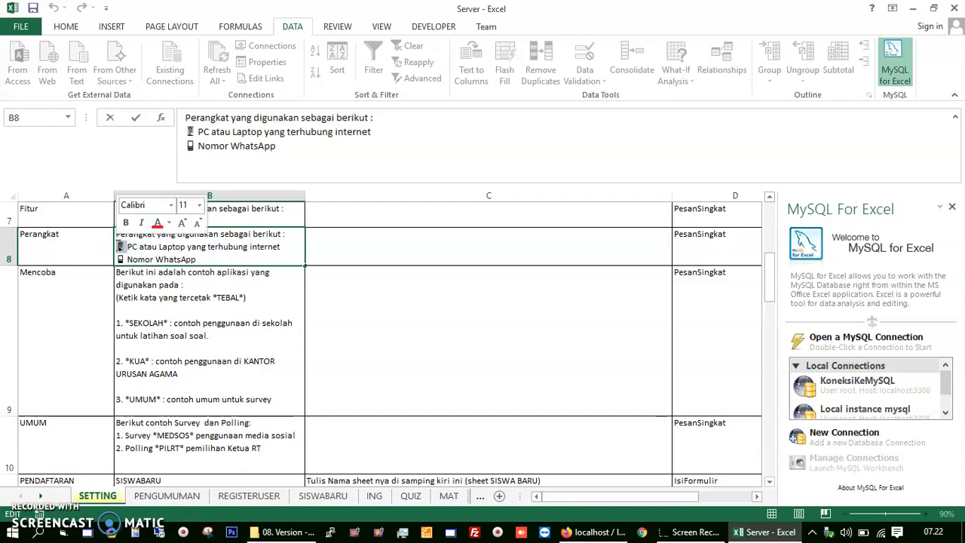
{"action": "left_click", "coordinate": [138, 253]}
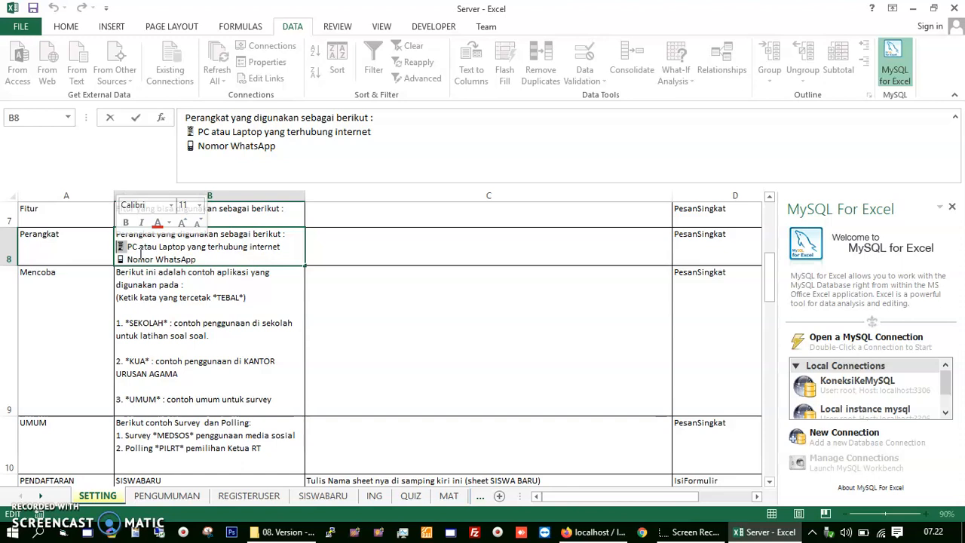
{"action": "key", "text": "BackSpace"}
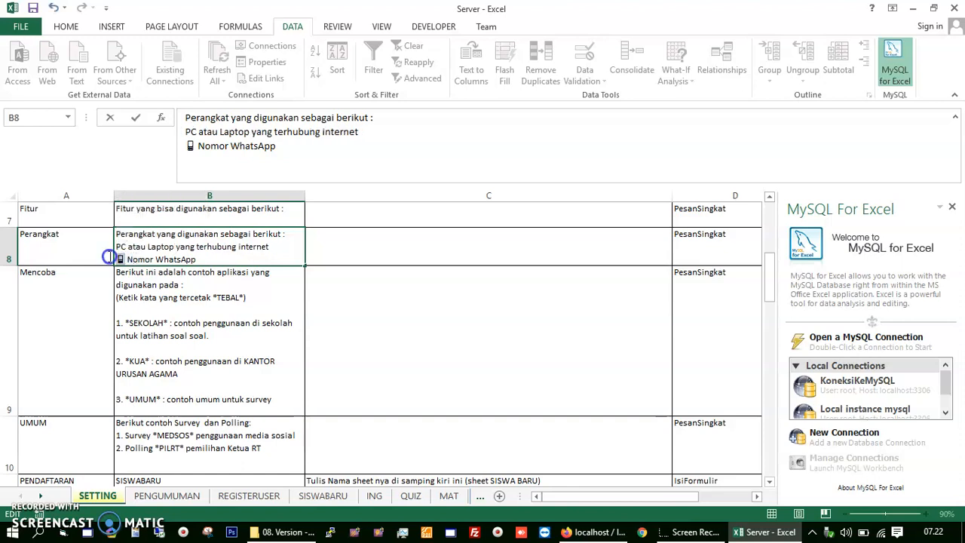
{"action": "left_click_drag", "start_coordinate": [109, 257], "coordinate": [108, 256]}
{"action": "key", "text": "BackSpace"}
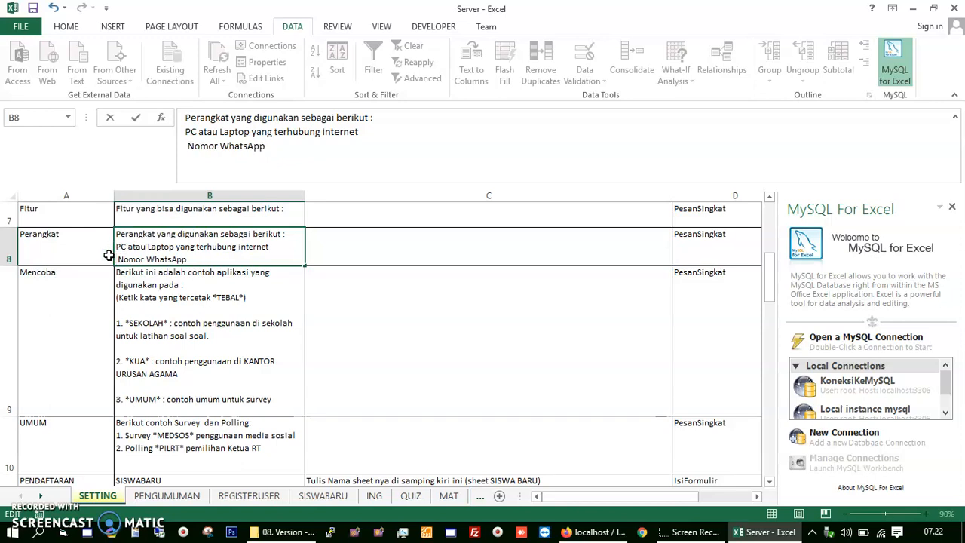
{"action": "key", "text": "Delete"}
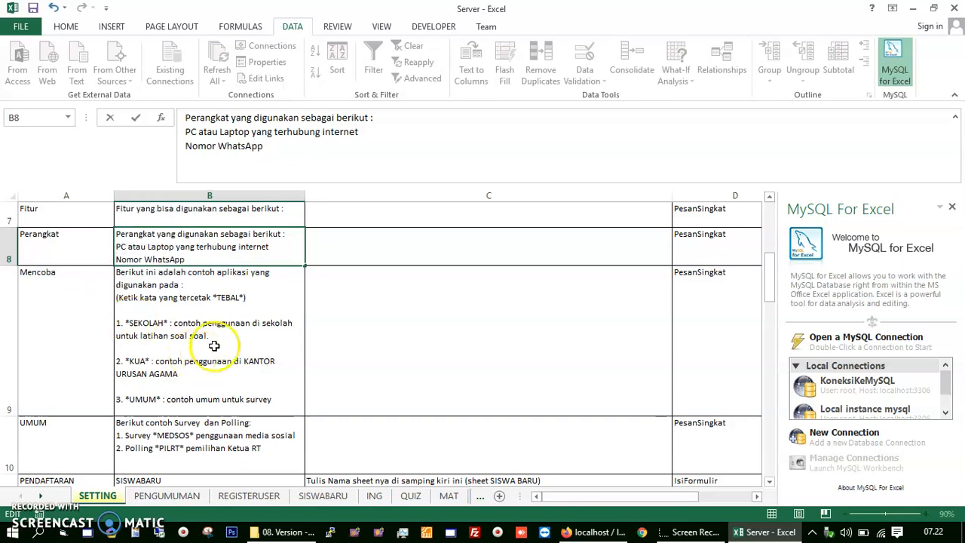
Step: Delete the emojis before 'Berikut ini petunjuk' and after 'sukses' in the ING instructions in C27
{"action": "scroll", "coordinate": [218, 339], "scroll_direction": "down", "scroll_amount": 1}
{"action": "scroll", "coordinate": [234, 334], "scroll_direction": "up", "scroll_amount": 2}
{"action": "left_click", "coordinate": [164, 320]}
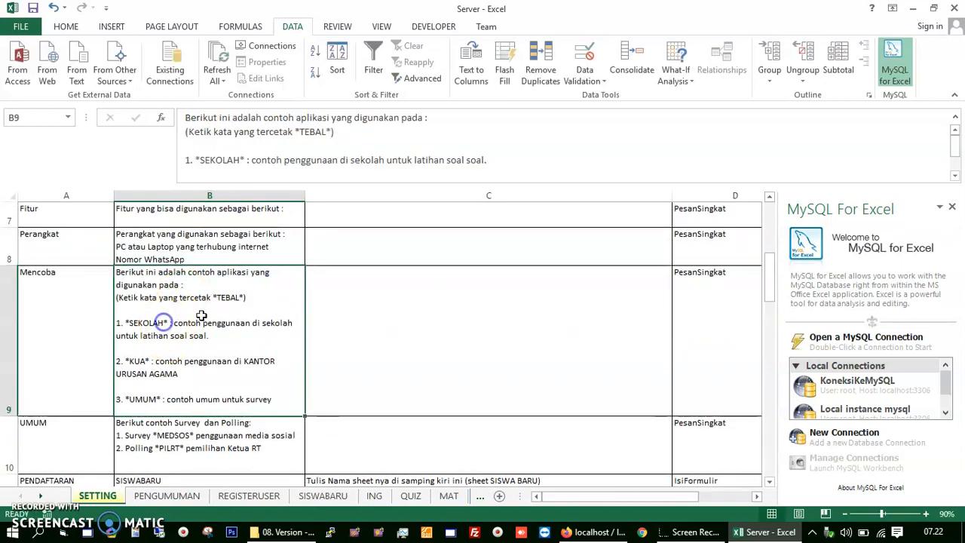
{"action": "scroll", "coordinate": [224, 319], "scroll_direction": "down", "scroll_amount": 2}
{"action": "scroll", "coordinate": [402, 301], "scroll_direction": "down", "scroll_amount": 3}
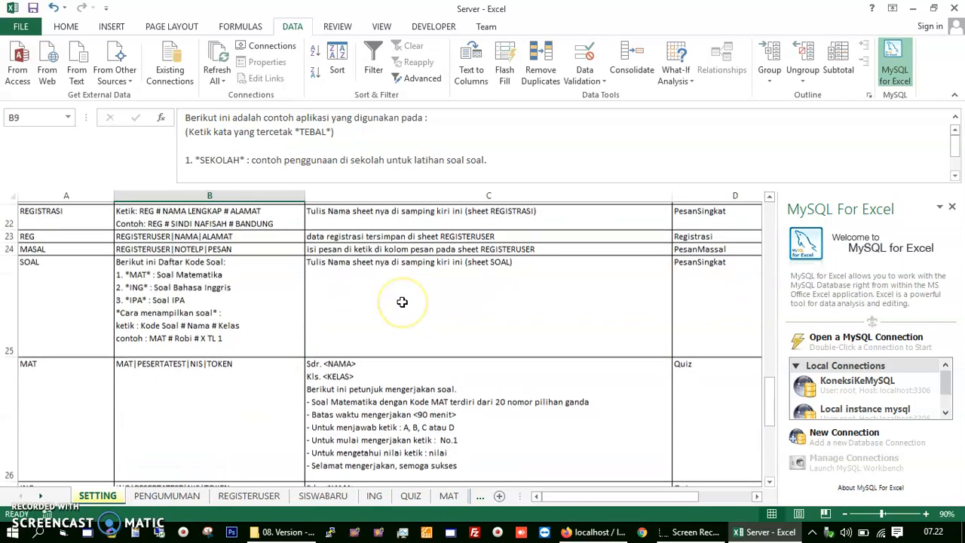
{"action": "scroll", "coordinate": [402, 301], "scroll_direction": "down", "scroll_amount": 1}
{"action": "double_click", "coordinate": [324, 452]}
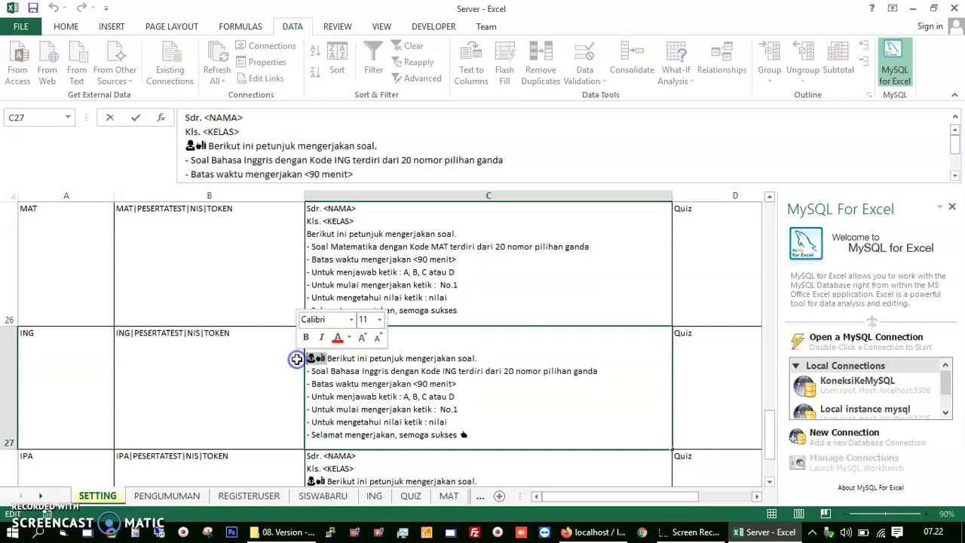
{"action": "key", "text": "Delete"}
{"action": "left_click", "coordinate": [474, 436]}
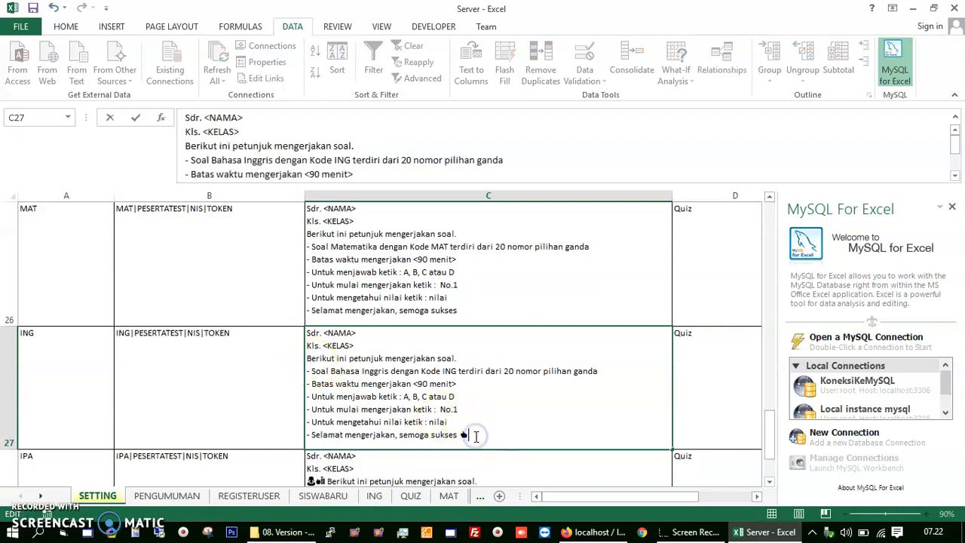
{"action": "key", "text": "BackSpace"}
{"action": "scroll", "coordinate": [435, 413], "scroll_direction": "down", "scroll_amount": 1}
{"action": "scroll", "coordinate": [379, 292], "scroll_direction": "up", "scroll_amount": 1}
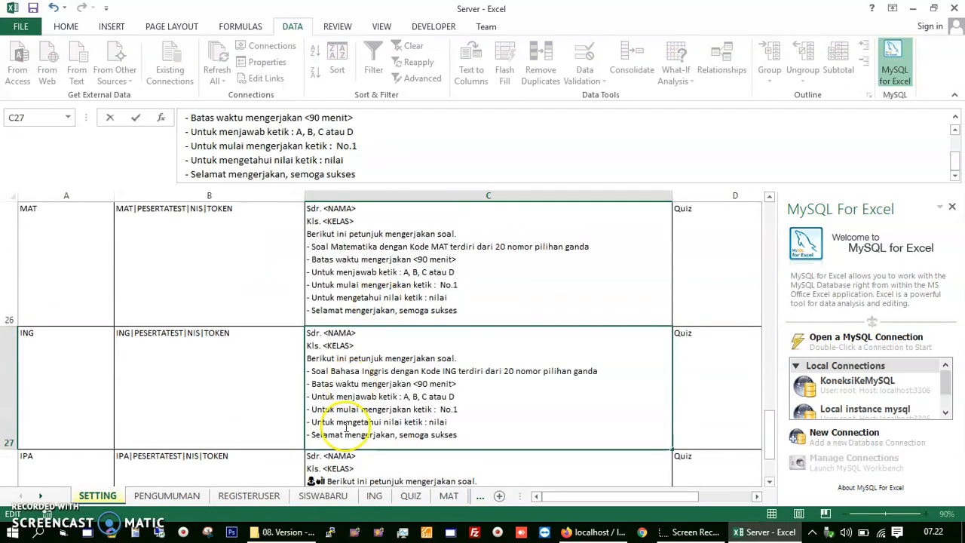
{"action": "left_click", "coordinate": [320, 469]}
Step: Strip the emojis before 'Berikut' and after 'semoga sukses' in the IPA instructions in C28
{"action": "double_click", "coordinate": [328, 481]}
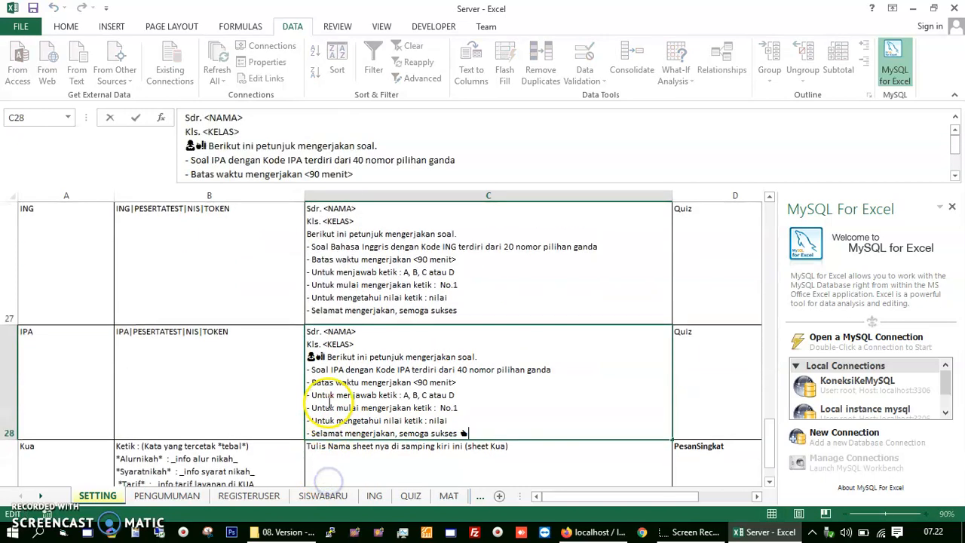
{"action": "left_click_drag", "start_coordinate": [328, 359], "coordinate": [258, 358]}
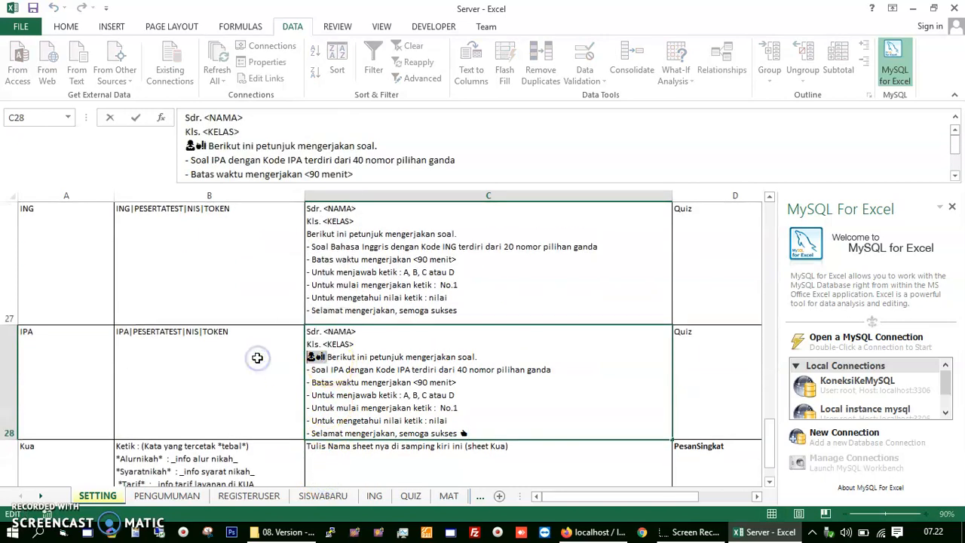
{"action": "key", "text": "BackSpace"}
{"action": "left_click", "coordinate": [476, 433]}
{"action": "key", "text": "BackSpace"}
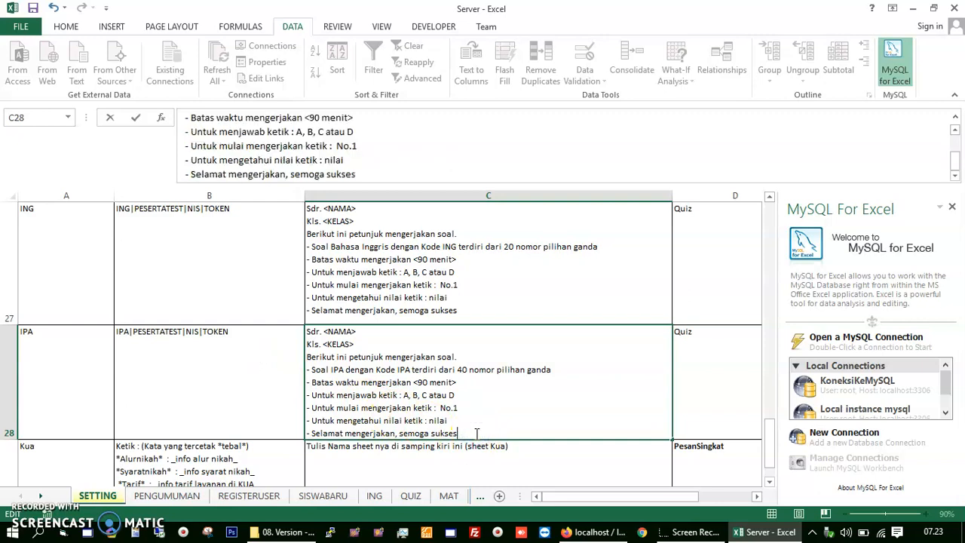
{"action": "scroll", "coordinate": [549, 385], "scroll_direction": "down", "scroll_amount": 3}
{"action": "scroll", "coordinate": [550, 385], "scroll_direction": "up", "scroll_amount": 4}
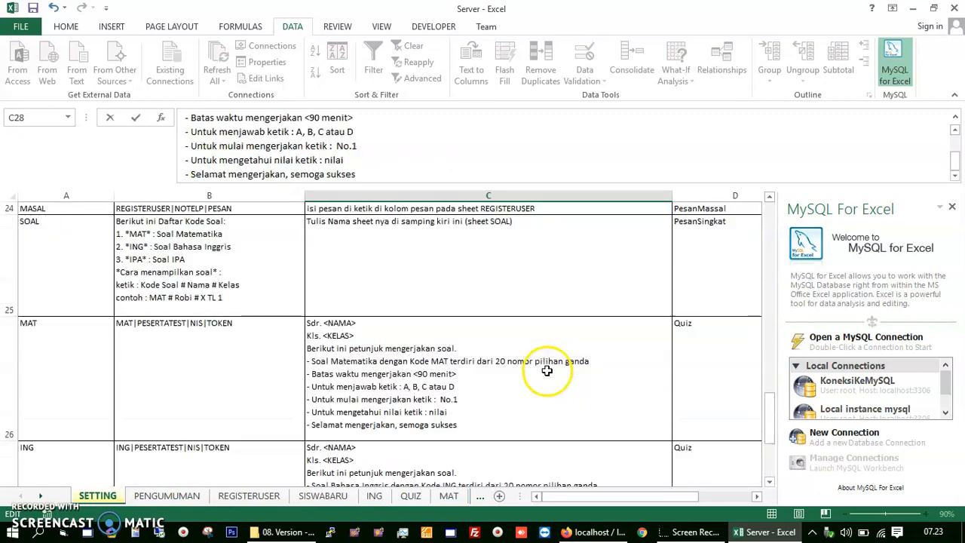
{"action": "scroll", "coordinate": [544, 370], "scroll_direction": "up", "scroll_amount": 3}
Step: In B15, delete the emoji after Terimakasih and the symbols before the first two phone numbers
{"action": "left_click", "coordinate": [209, 348]}
{"action": "double_click", "coordinate": [209, 348]}
{"action": "key", "text": "BackSpace"}
{"action": "key", "text": "BackSpace"}
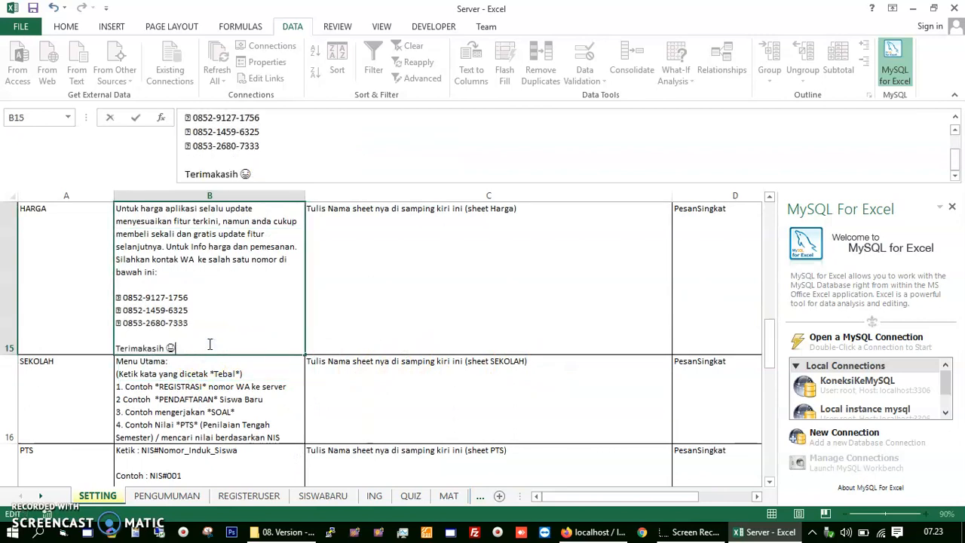
{"action": "left_click", "coordinate": [123, 297]}
{"action": "key", "text": "BackSpace"}
{"action": "key", "text": "BackSpace"}
{"action": "left_click", "coordinate": [122, 310]}
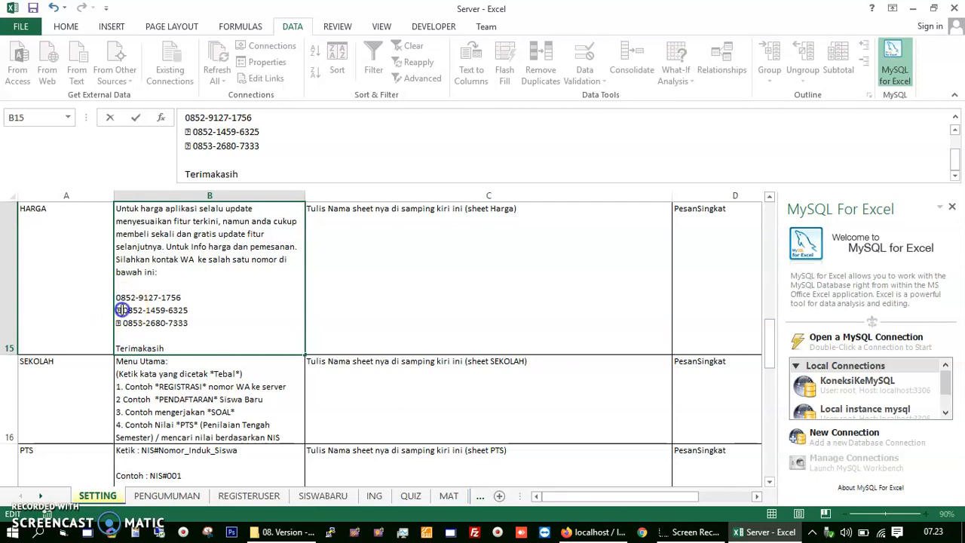
{"action": "key", "text": "BackSpace"}
{"action": "key", "text": "BackSpace"}
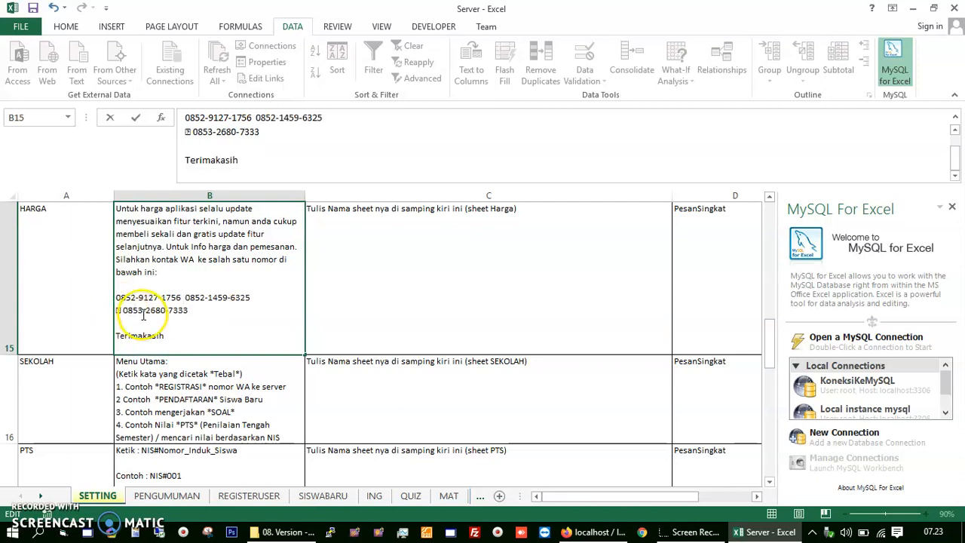
{"action": "key", "text": "alt+Return"}
Step: Remove the third number's symbol and stray spaces, keeping each number on its own line
{"action": "left_click", "coordinate": [122, 323]}
{"action": "key", "text": "BackSpace"}
{"action": "key", "text": "BackSpace"}
{"action": "left_click", "coordinate": [120, 310]}
{"action": "key", "text": "BackSpace"}
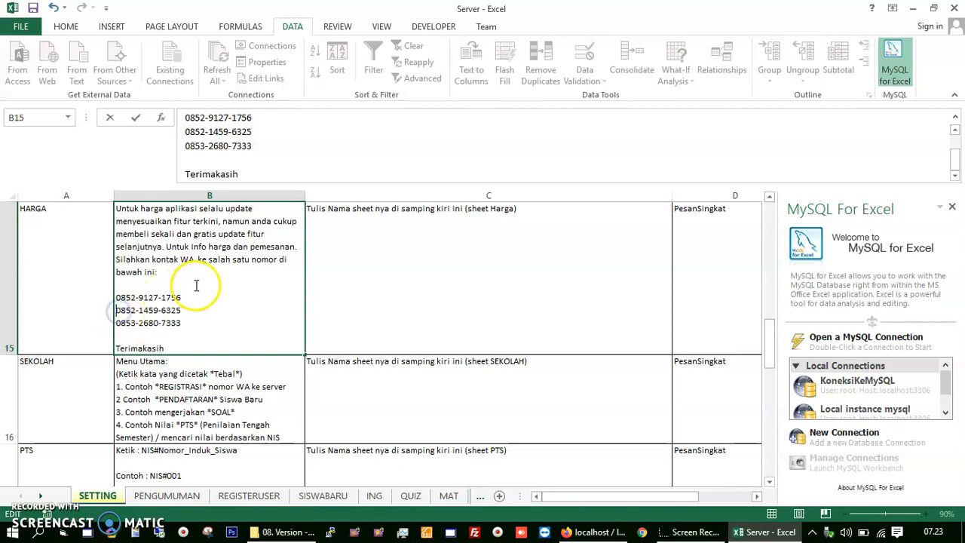
{"action": "scroll", "coordinate": [196, 280], "scroll_direction": "up", "scroll_amount": 1}
{"action": "scroll", "coordinate": [195, 284], "scroll_direction": "down", "scroll_amount": 10}
{"action": "scroll", "coordinate": [194, 284], "scroll_direction": "up", "scroll_amount": 10}
{"action": "scroll", "coordinate": [195, 283], "scroll_direction": "down", "scroll_amount": 3}
{"action": "scroll", "coordinate": [194, 283], "scroll_direction": "down", "scroll_amount": 3}
{"action": "left_click", "coordinate": [317, 344]}
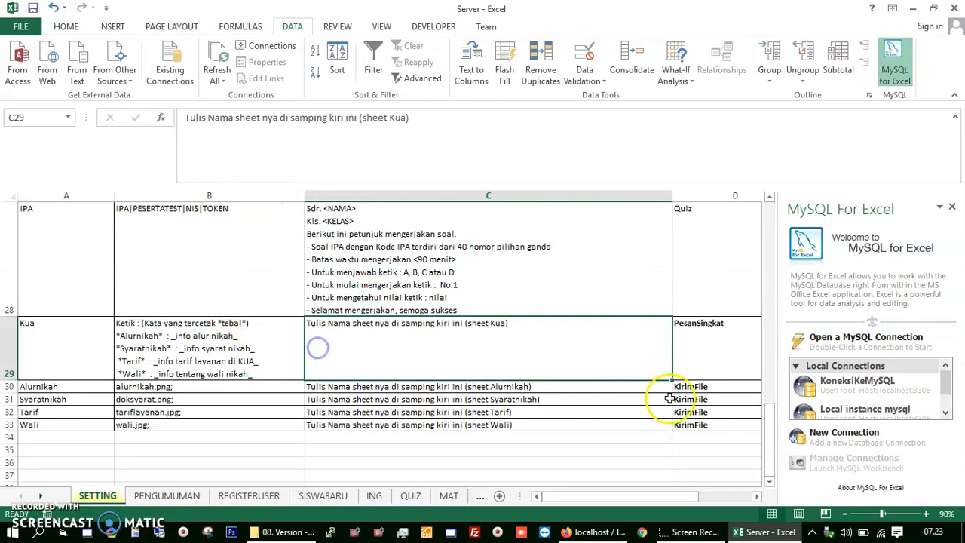
{"action": "left_click_drag", "start_coordinate": [762, 428], "coordinate": [766, 226]}
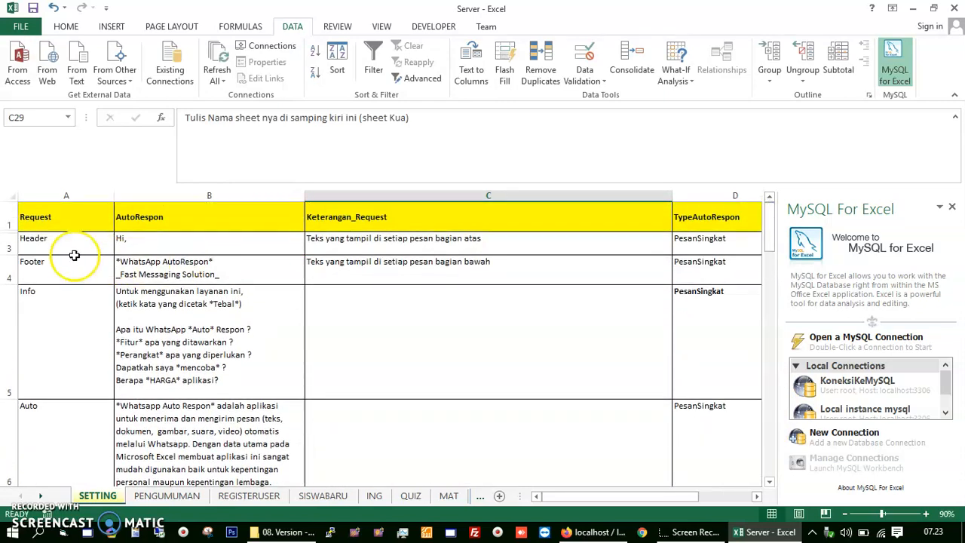
Step: Open the KoneksiKeMySQL local connection to list its phpmyadmin and test schemas
{"action": "left_click", "coordinate": [176, 494]}
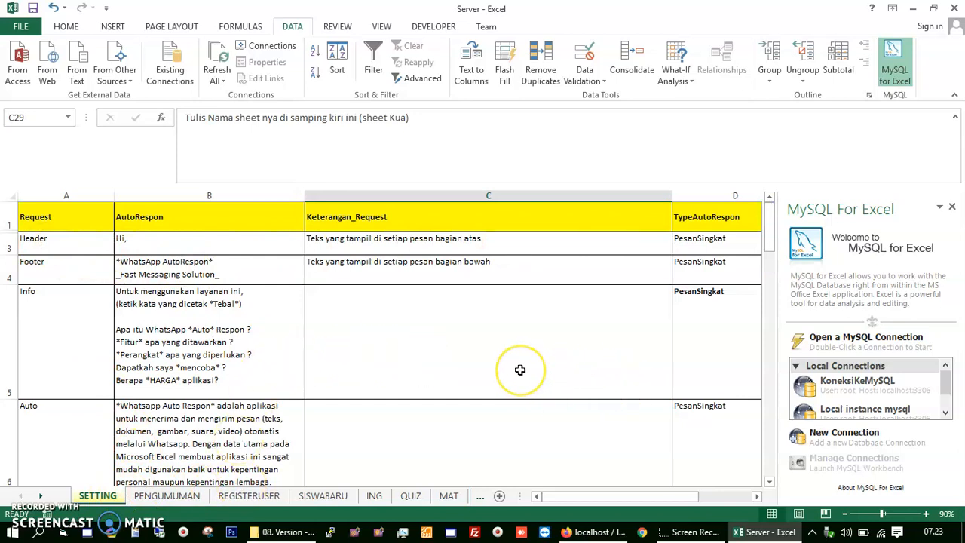
{"action": "double_click", "coordinate": [850, 386]}
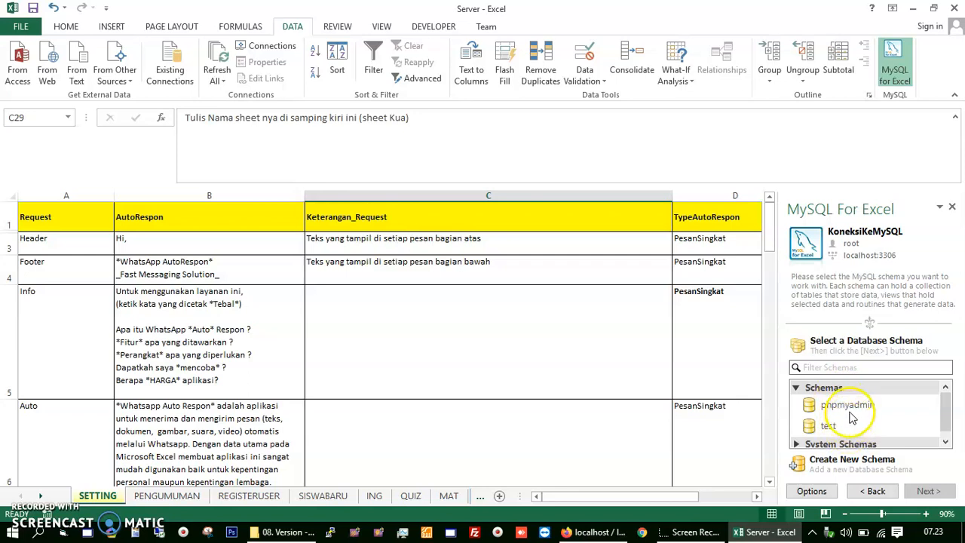
Step: Create a new schema named 'server' and acknowledge the success message
{"action": "left_click", "coordinate": [840, 462]}
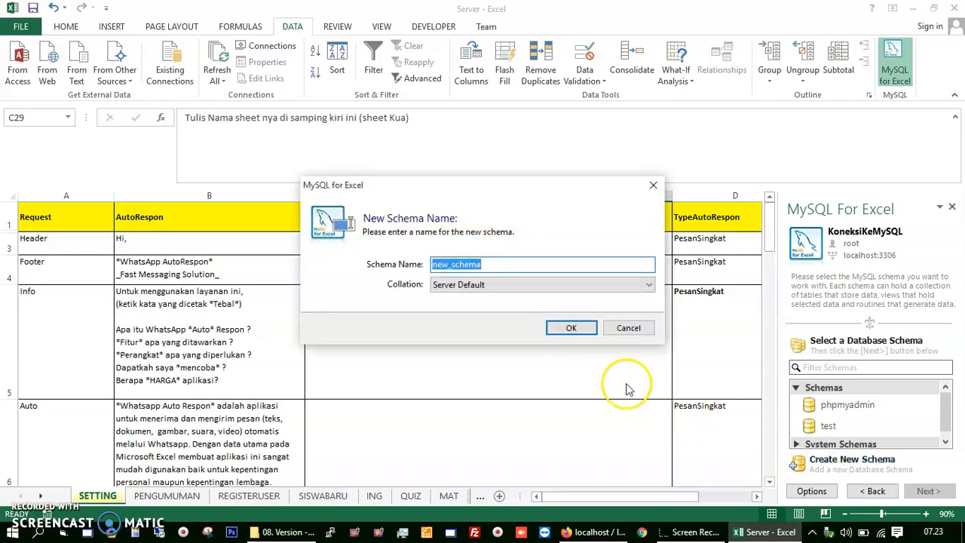
{"action": "type", "text": "server"}
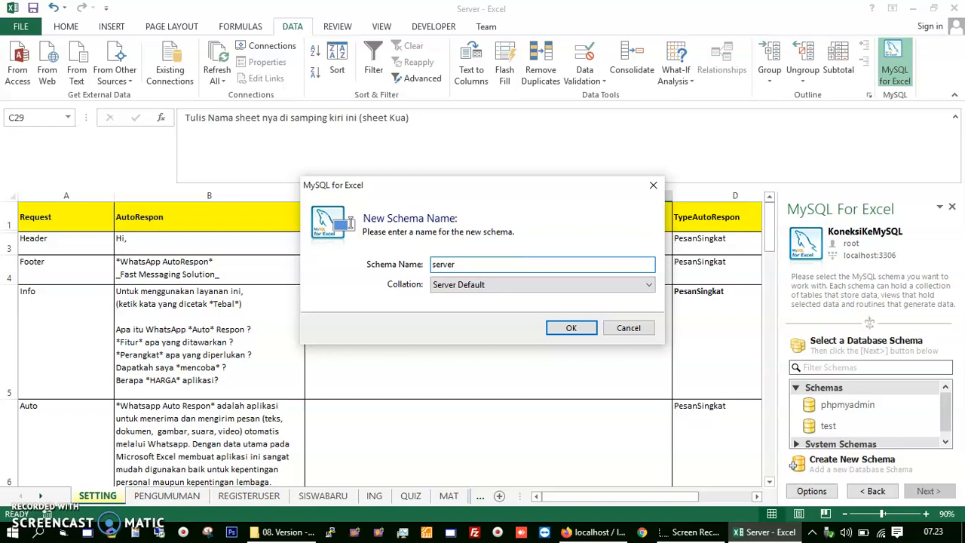
{"action": "left_click", "coordinate": [570, 329]}
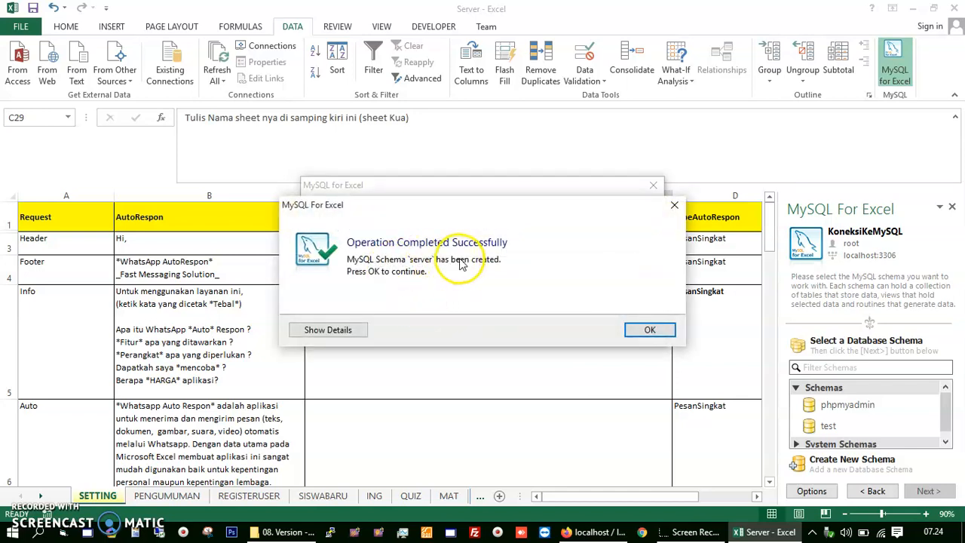
{"action": "left_click", "coordinate": [649, 331]}
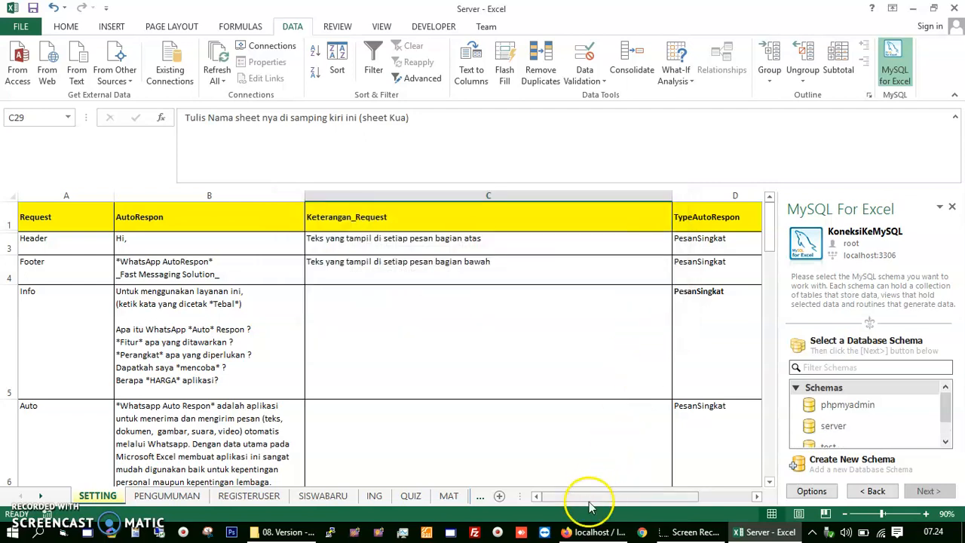
Step: Bring phpMyAdmin forward, reload its home page and open the mysql database from the sidebar list
{"action": "mouse_move", "coordinate": [596, 531]}
{"action": "left_click", "coordinate": [566, 475]}
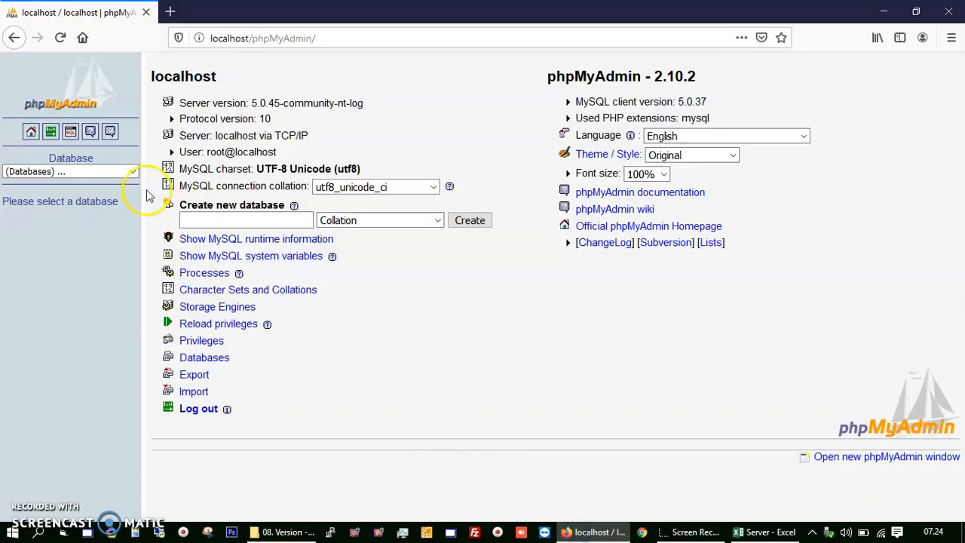
{"action": "left_click", "coordinate": [133, 171]}
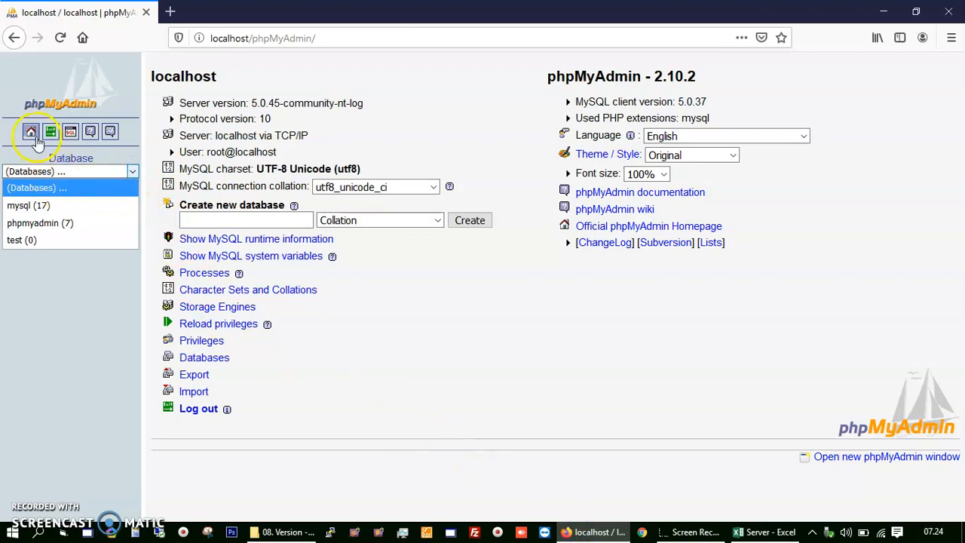
{"action": "left_click", "coordinate": [33, 134]}
{"action": "left_click", "coordinate": [130, 172]}
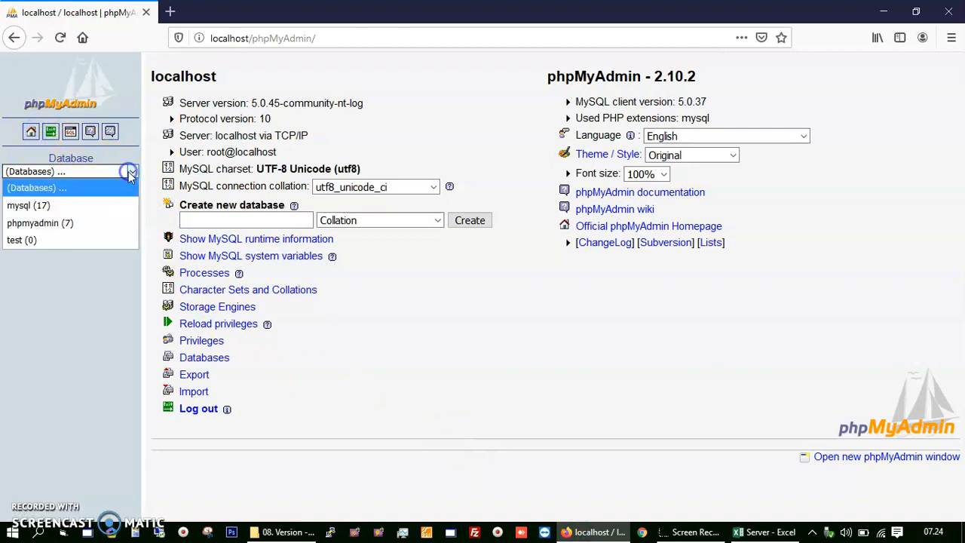
{"action": "left_click", "coordinate": [30, 205]}
Step: Choose the empty server (0) database from the phpMyAdmin Database dropdown
{"action": "left_click", "coordinate": [58, 173]}
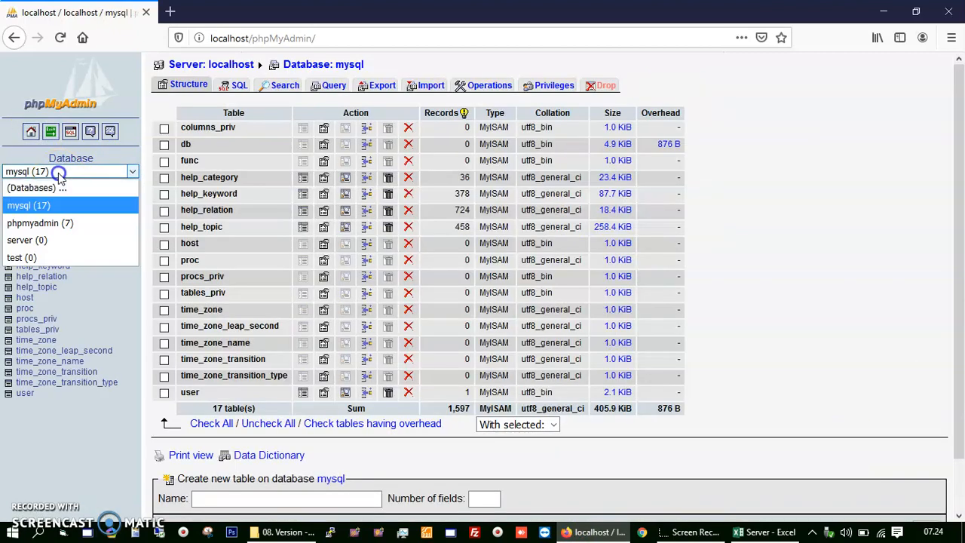
{"action": "left_click", "coordinate": [56, 188]}
{"action": "left_click", "coordinate": [68, 173]}
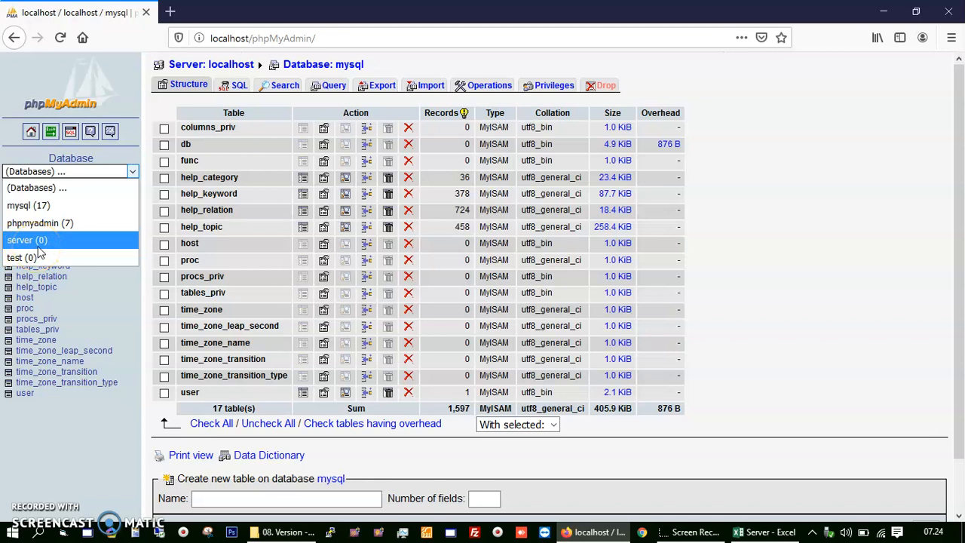
{"action": "left_click", "coordinate": [32, 205]}
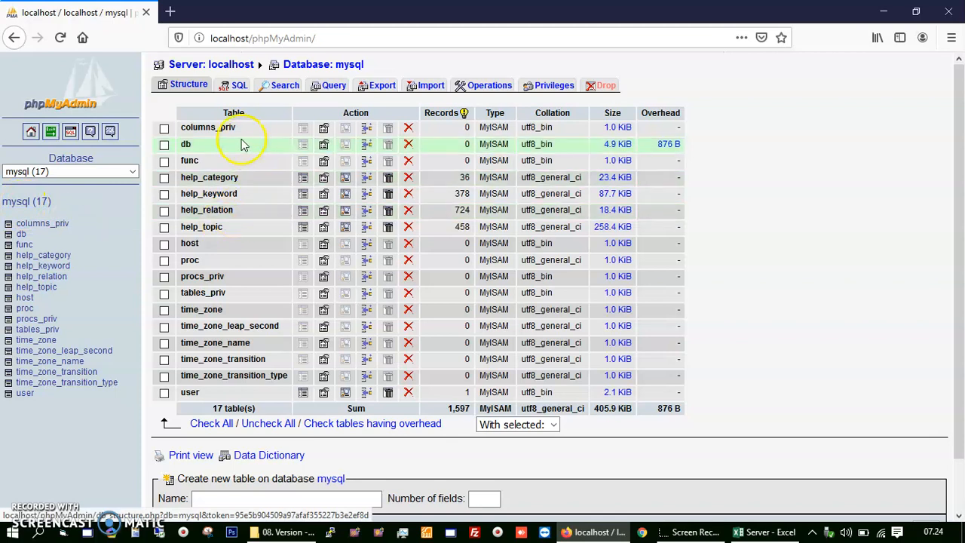
{"action": "left_click", "coordinate": [130, 172]}
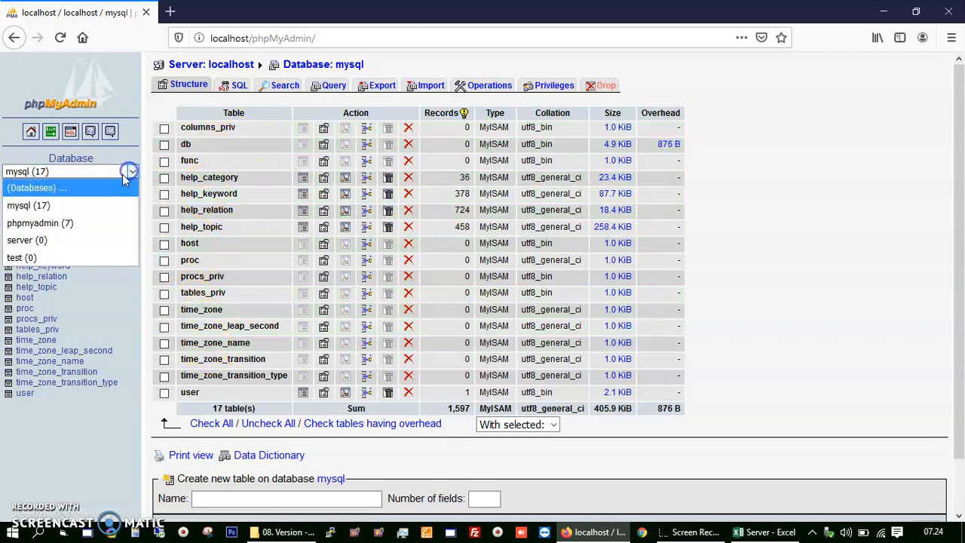
{"action": "left_click", "coordinate": [43, 239]}
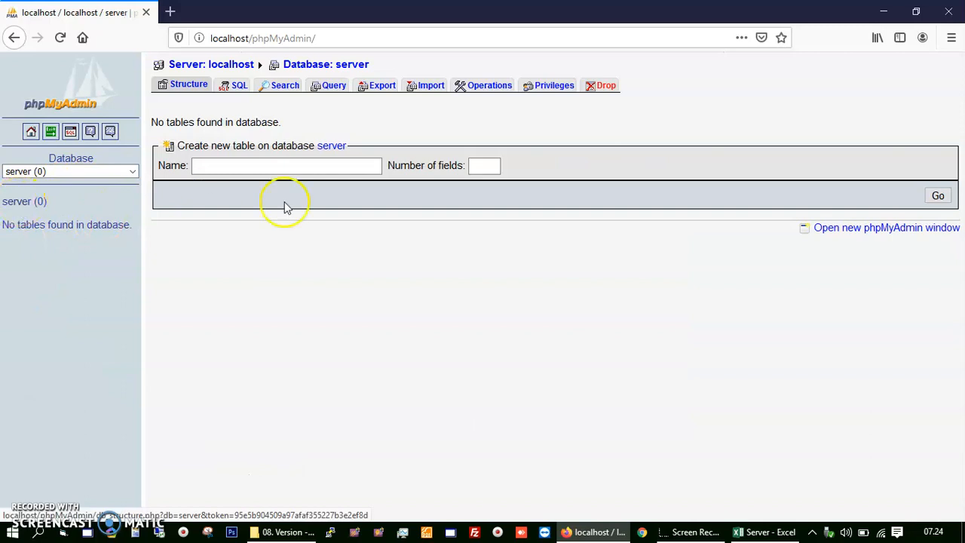
{"action": "left_click", "coordinate": [754, 532]}
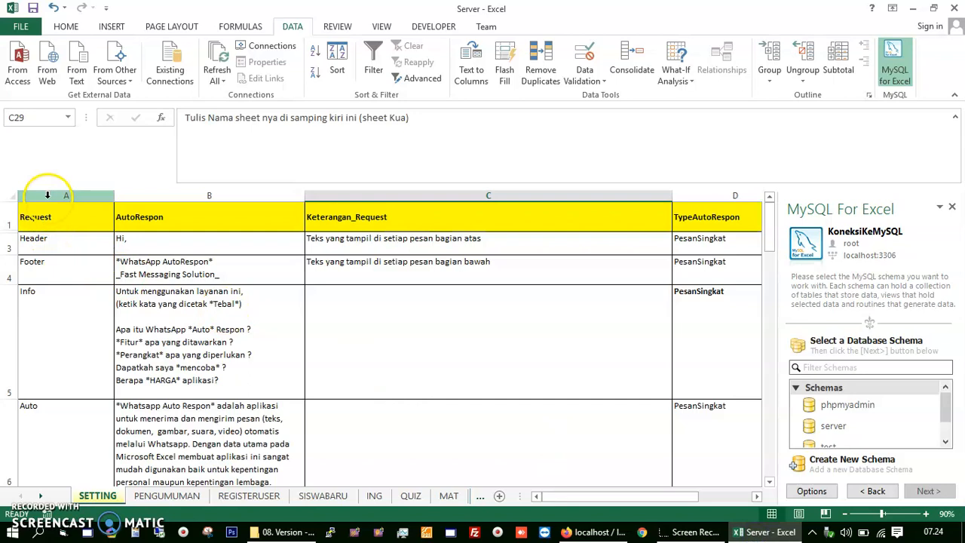
Step: Open the server schema in the MySQL for Excel pane
{"action": "left_click_drag", "start_coordinate": [46, 195], "coordinate": [640, 205]}
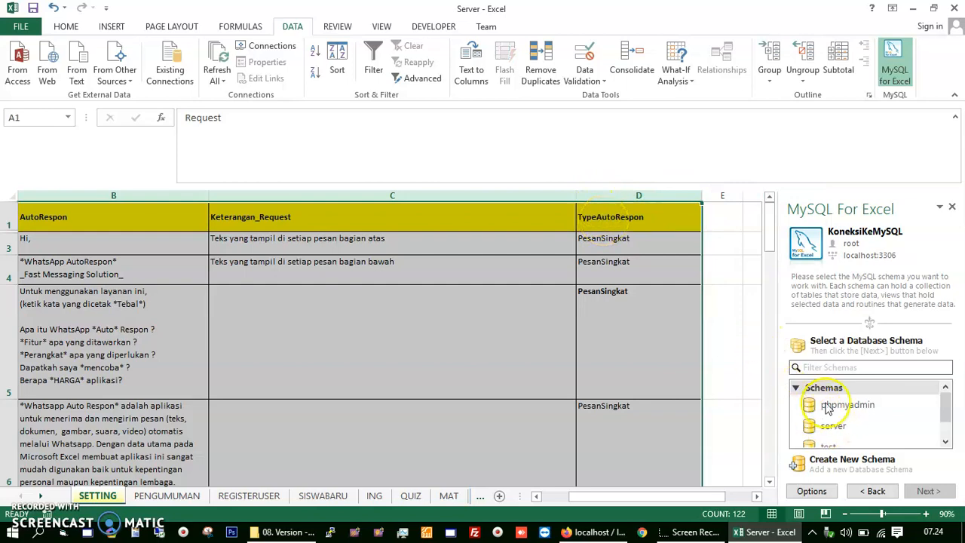
{"action": "left_click", "coordinate": [754, 338]}
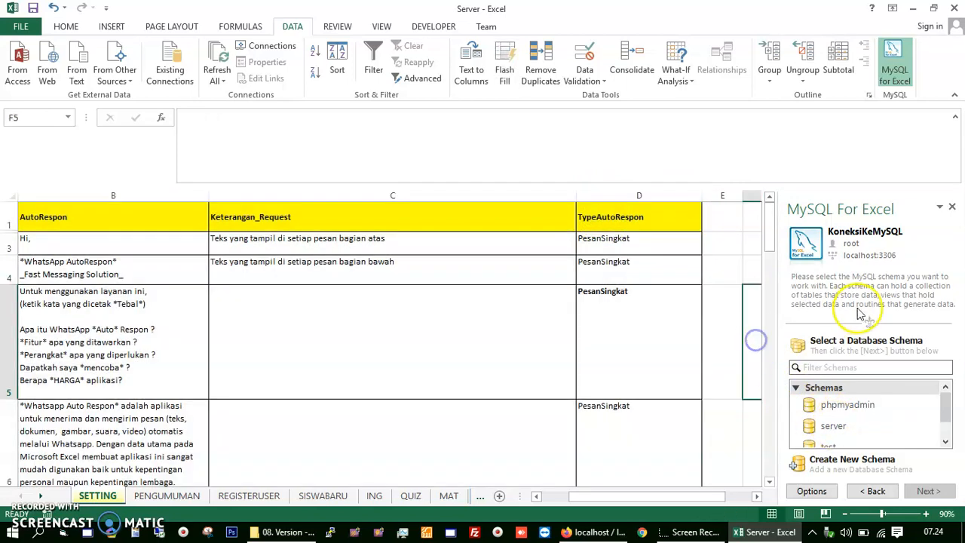
{"action": "double_click", "coordinate": [833, 427]}
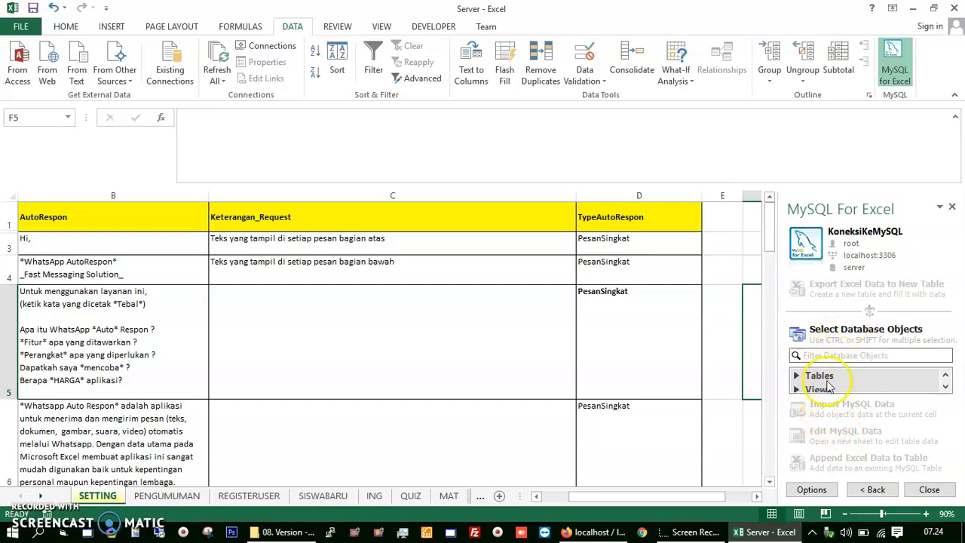
Step: Select columns A to D of the SETTING sheet for export
{"action": "left_click_drag", "start_coordinate": [587, 495], "coordinate": [573, 495]}
{"action": "left_click_drag", "start_coordinate": [75, 195], "coordinate": [532, 205]}
{"action": "left_click_drag", "start_coordinate": [633, 187], "coordinate": [710, 189]}
{"action": "mouse_move", "coordinate": [579, 496]}
{"action": "left_mouse_down"}
{"action": "mouse_move", "coordinate": [546, 503]}
{"action": "mouse_move", "coordinate": [674, 495]}
{"action": "mouse_move", "coordinate": [569, 486]}
{"action": "left_mouse_up"}
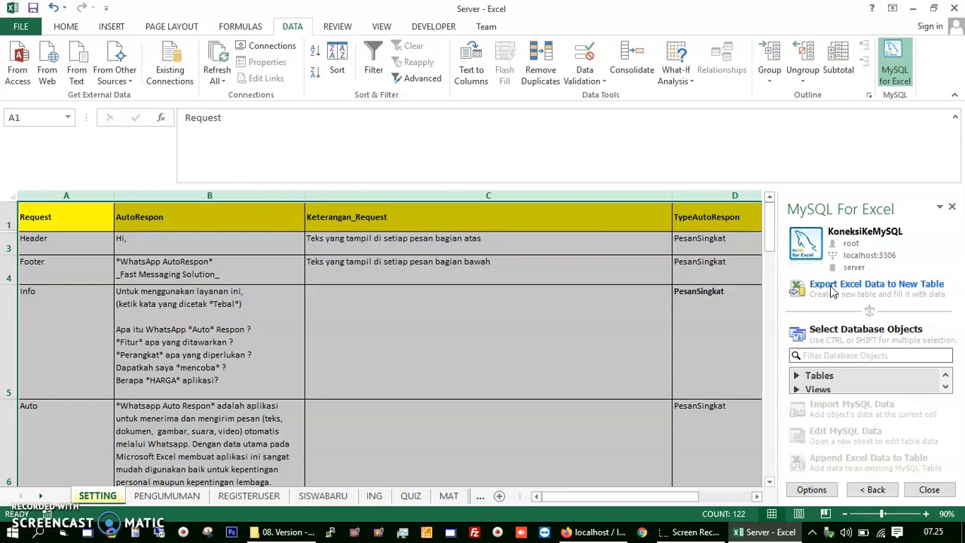
Step: Export columns A–D to a new MySQL table 'setting' with primary key setting_id
{"action": "left_click", "coordinate": [830, 287]}
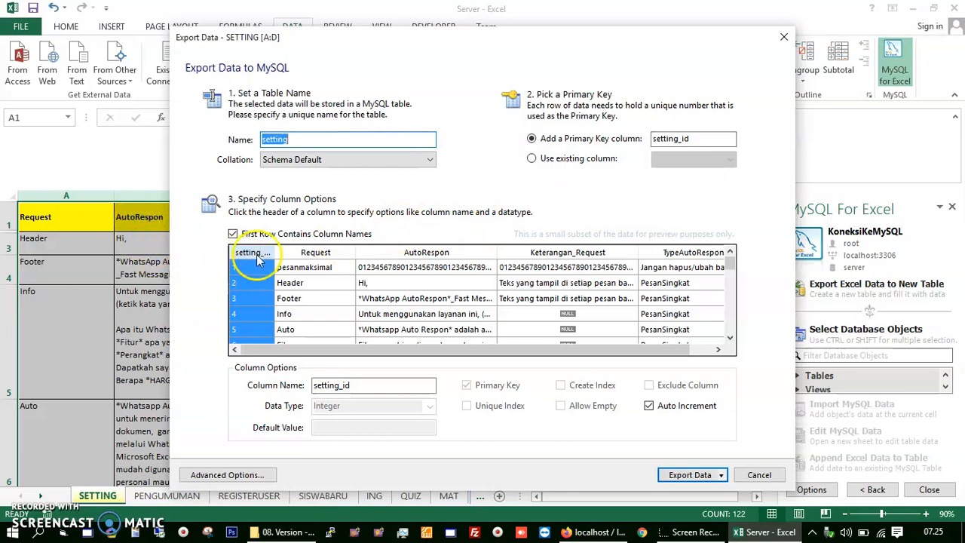
{"action": "left_click", "coordinate": [534, 140]}
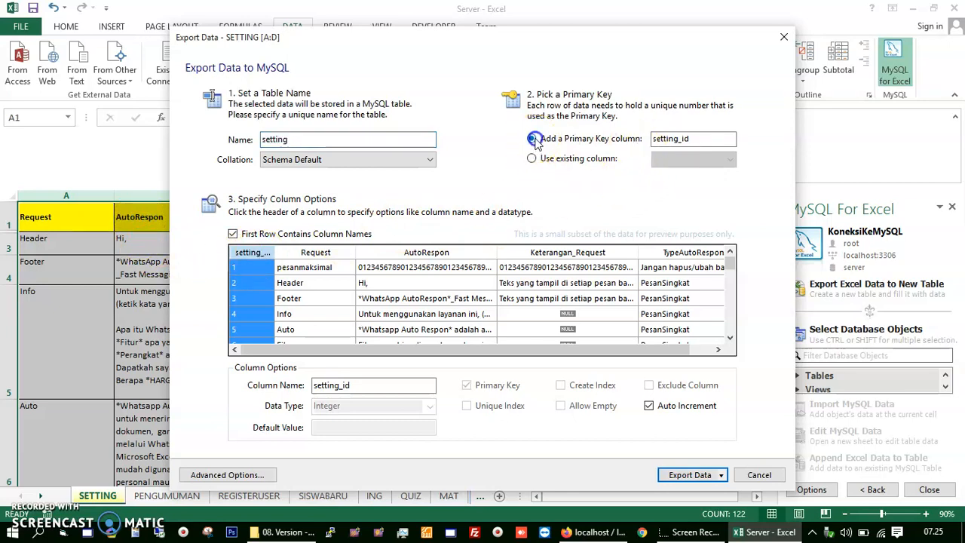
{"action": "left_click", "coordinate": [692, 138]}
{"action": "left_click", "coordinate": [695, 138]}
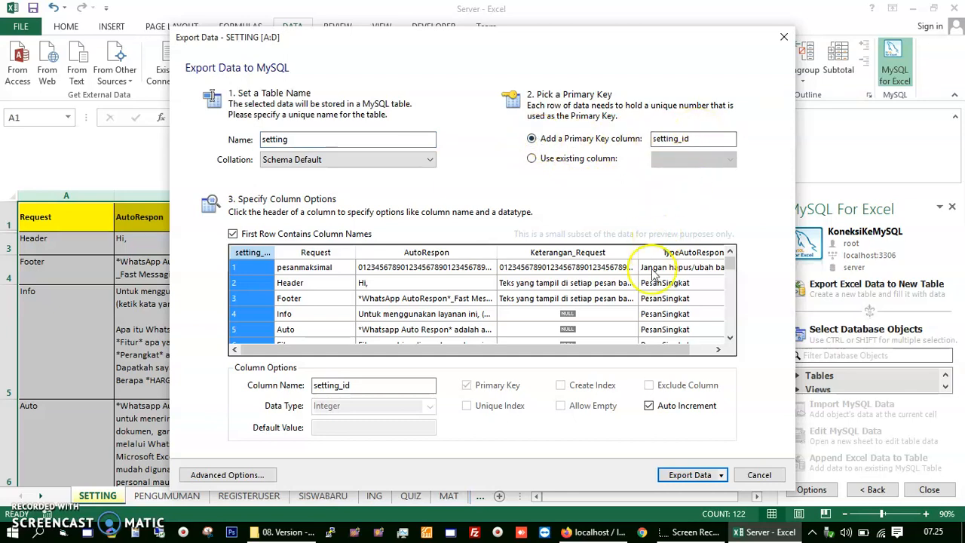
{"action": "left_click", "coordinate": [677, 477]}
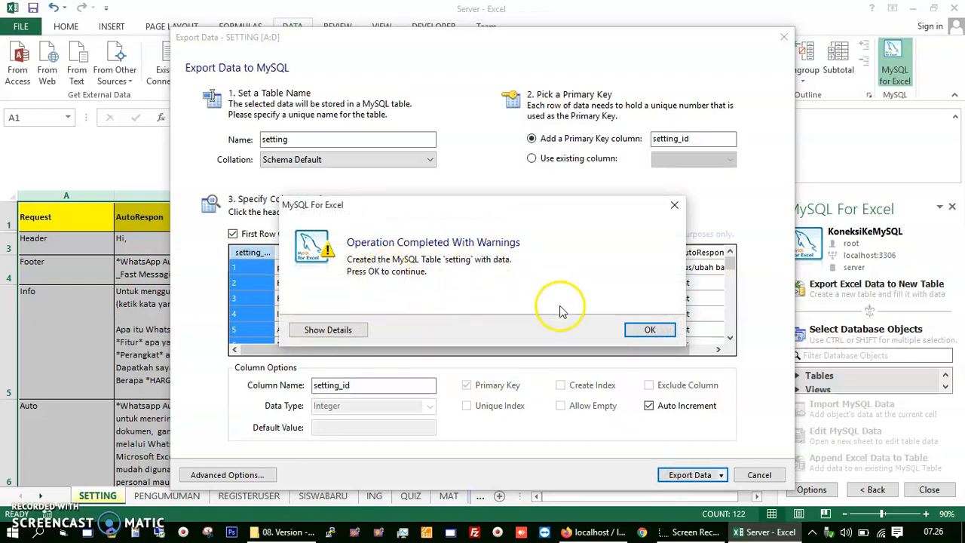
{"action": "left_click", "coordinate": [635, 334]}
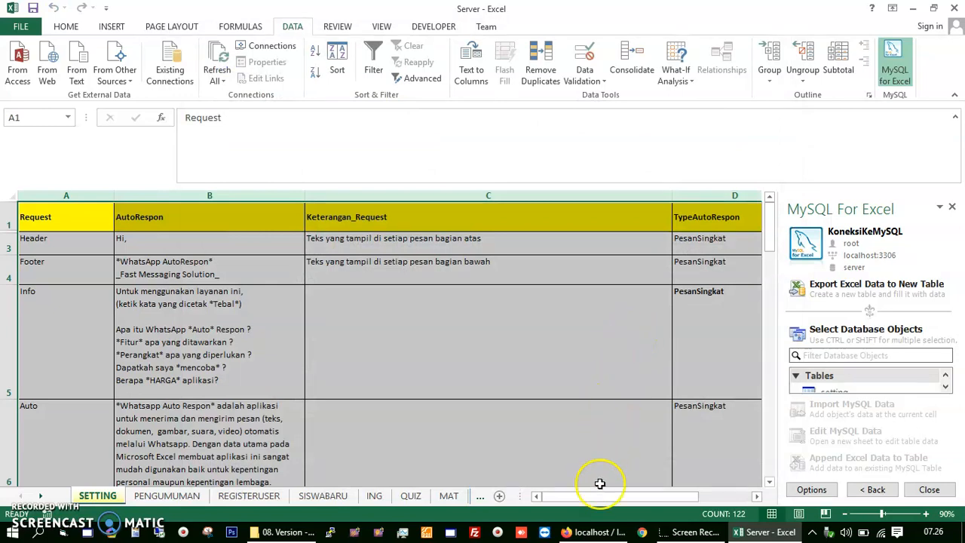
Step: In phpMyAdmin, open the server database from the sidebar database list
{"action": "left_click", "coordinate": [591, 532]}
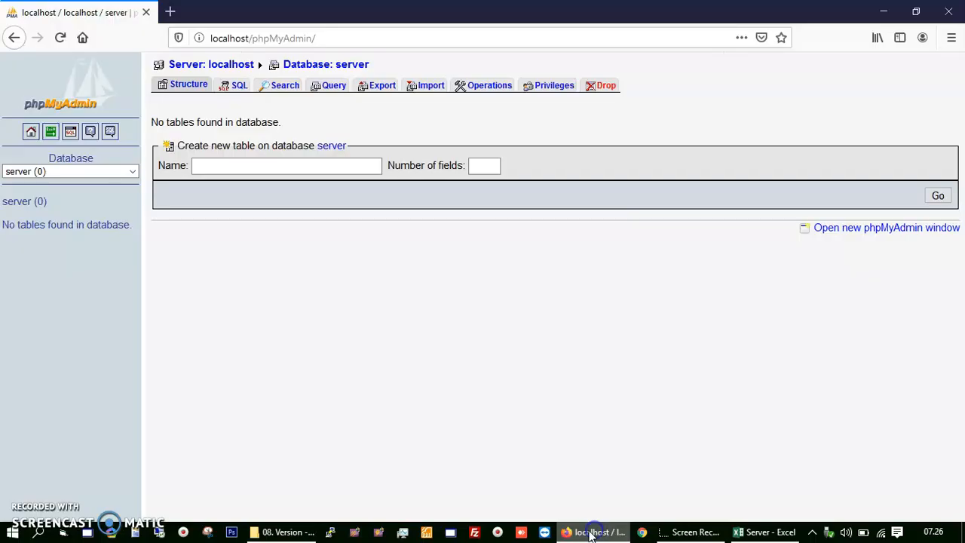
{"action": "left_click", "coordinate": [132, 172]}
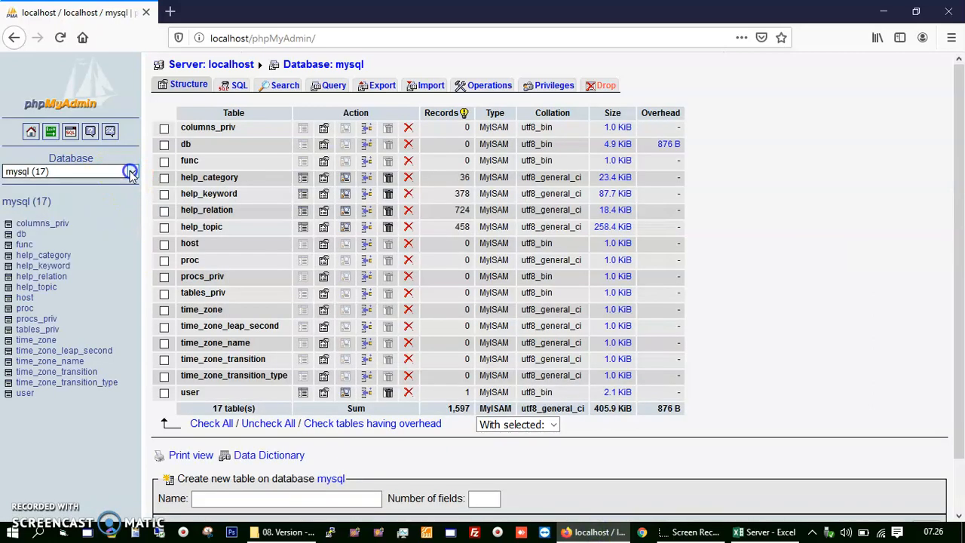
{"action": "left_click", "coordinate": [130, 172]}
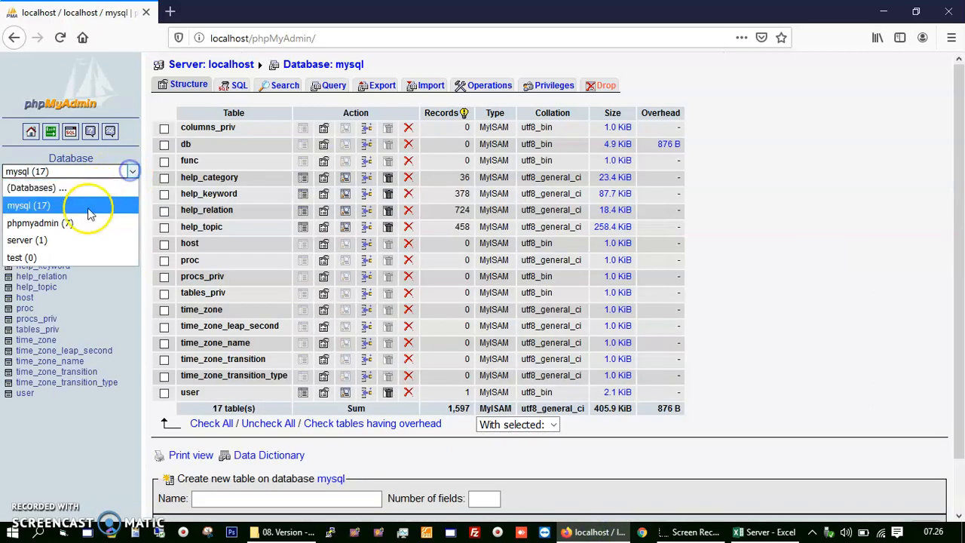
{"action": "left_click", "coordinate": [37, 244]}
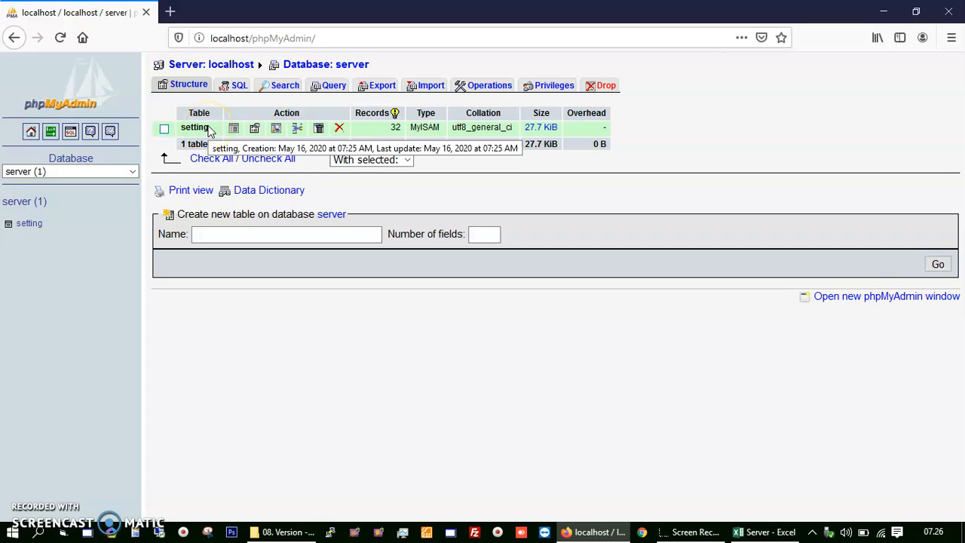
Step: Browse the setting table's 32 imported rows
{"action": "left_click", "coordinate": [29, 224]}
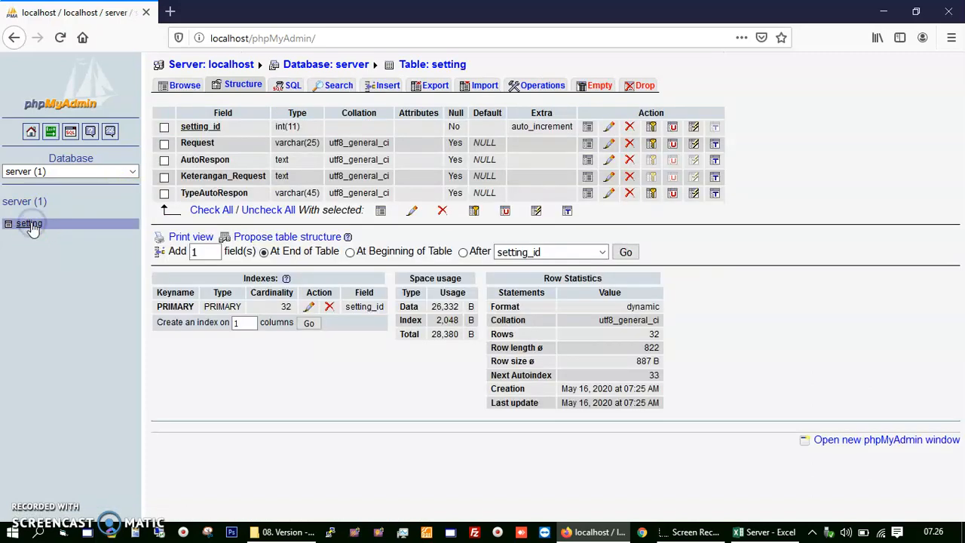
{"action": "left_click", "coordinate": [185, 84]}
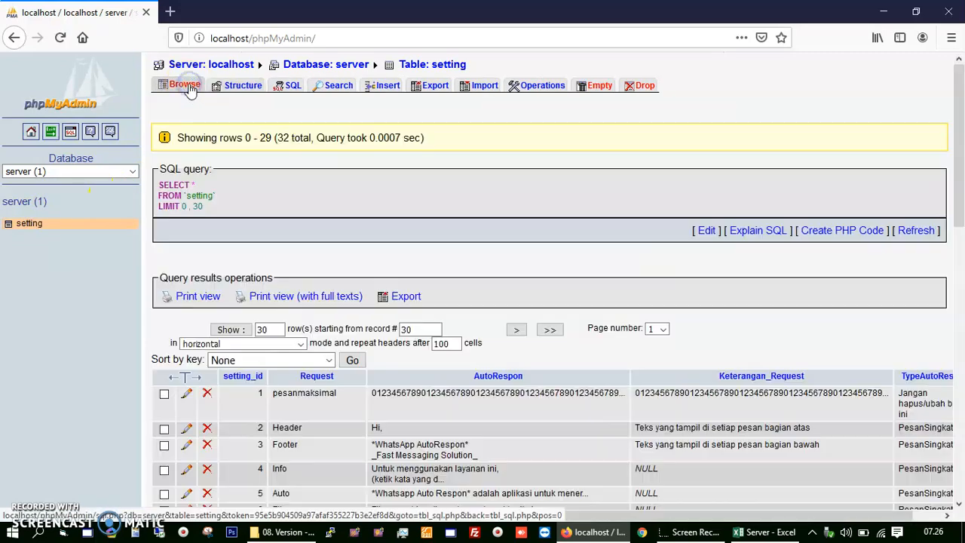
{"action": "scroll", "coordinate": [505, 413], "scroll_direction": "down", "scroll_amount": 4}
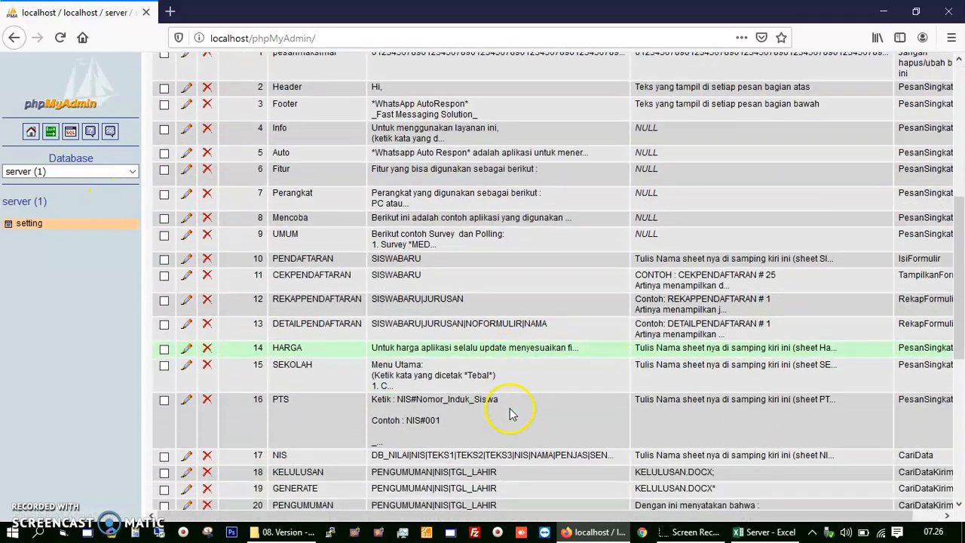
{"action": "scroll", "coordinate": [511, 416], "scroll_direction": "down", "scroll_amount": 3}
{"action": "scroll", "coordinate": [510, 420], "scroll_direction": "up", "scroll_amount": 6}
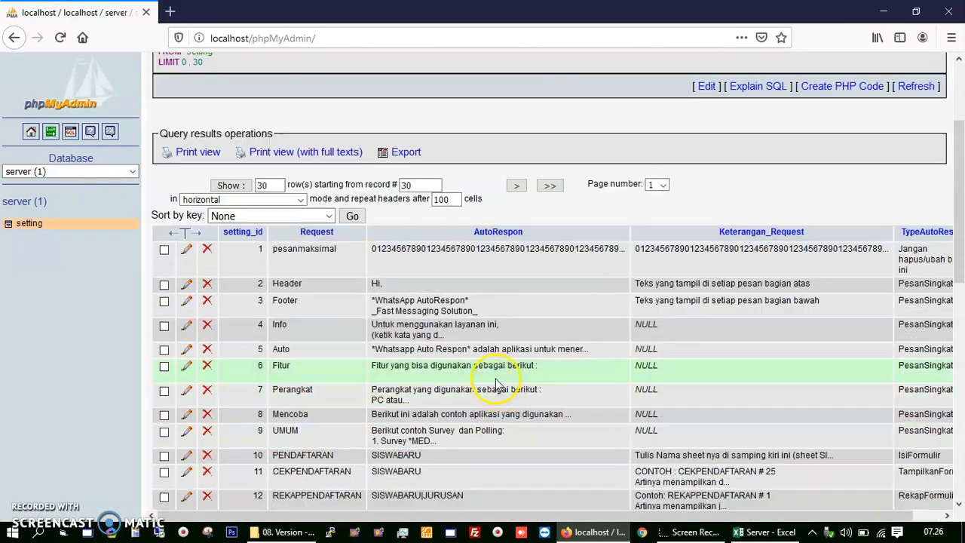
{"action": "scroll", "coordinate": [496, 385], "scroll_direction": "up", "scroll_amount": 2}
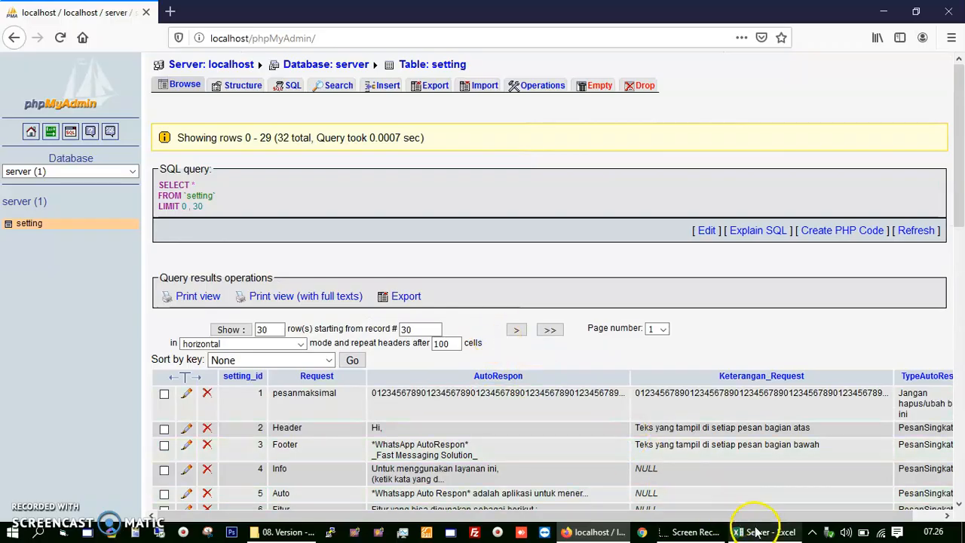
{"action": "left_click", "coordinate": [758, 532]}
Step: Export PENGUMUMAN columns A–H as table pengumuman with an added pengumuman_id key
{"action": "left_click", "coordinate": [168, 495]}
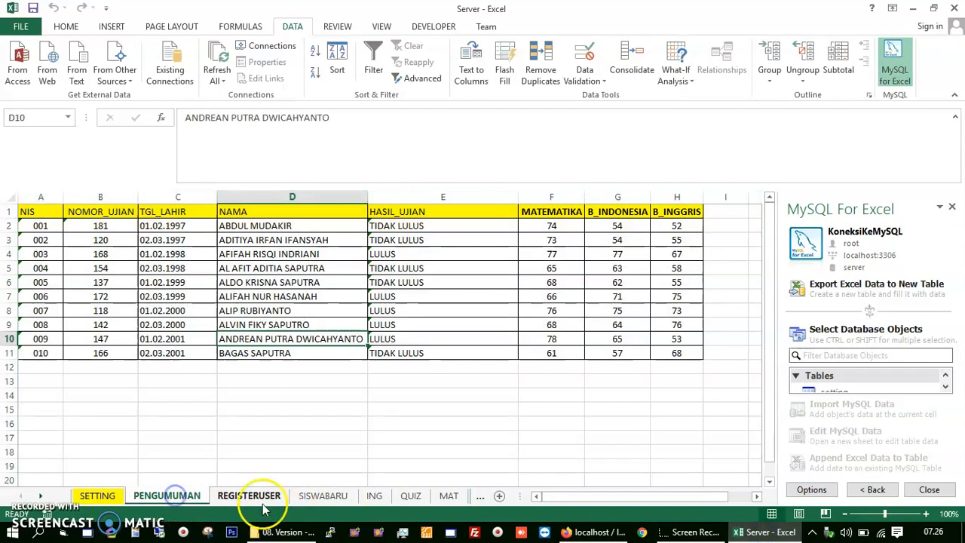
{"action": "left_click_drag", "start_coordinate": [37, 195], "coordinate": [702, 174]}
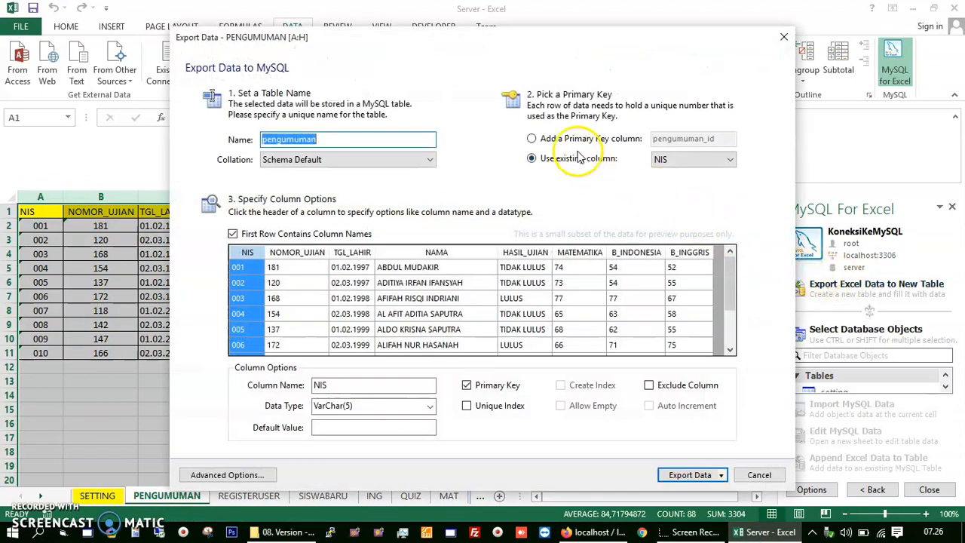
{"action": "left_click", "coordinate": [532, 140]}
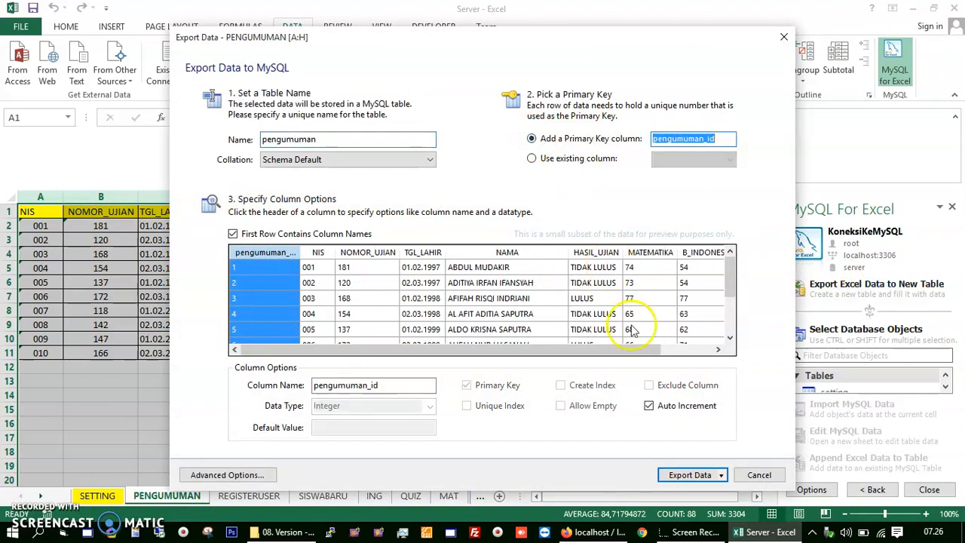
{"action": "left_click", "coordinate": [690, 475]}
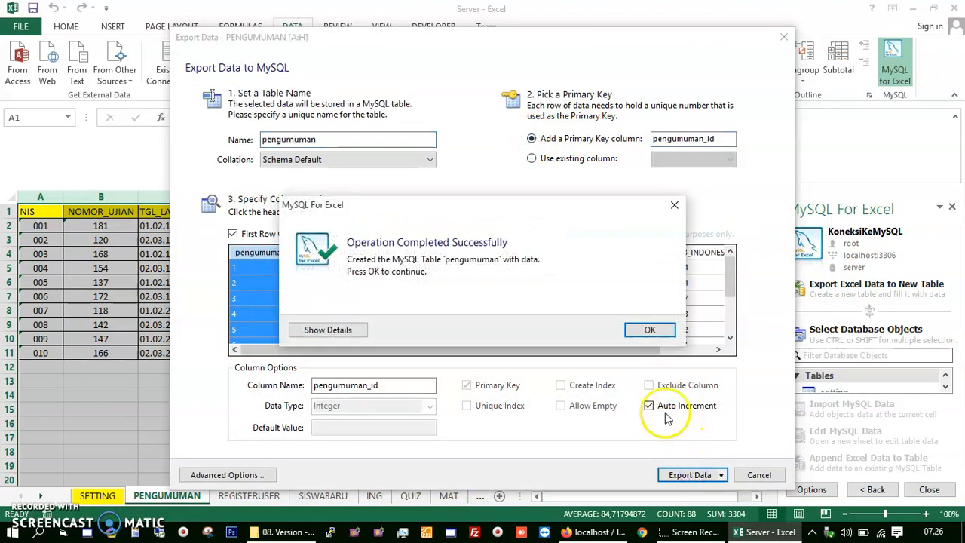
{"action": "left_click", "coordinate": [653, 337]}
Step: Export REGISTERUSER headers in columns A–D as an empty registeruser table, accepting the no-data prompt
{"action": "left_click", "coordinate": [249, 495]}
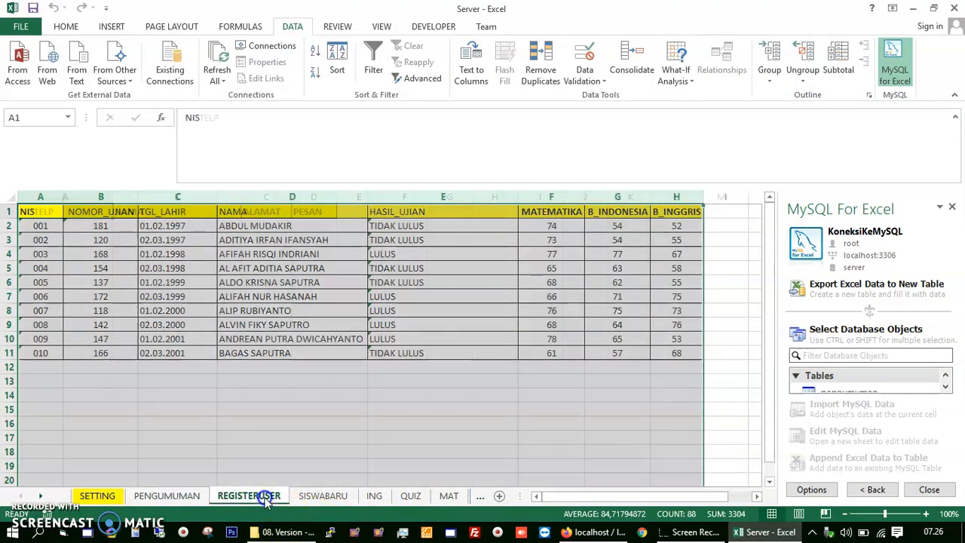
{"action": "left_click_drag", "start_coordinate": [49, 194], "coordinate": [332, 198]}
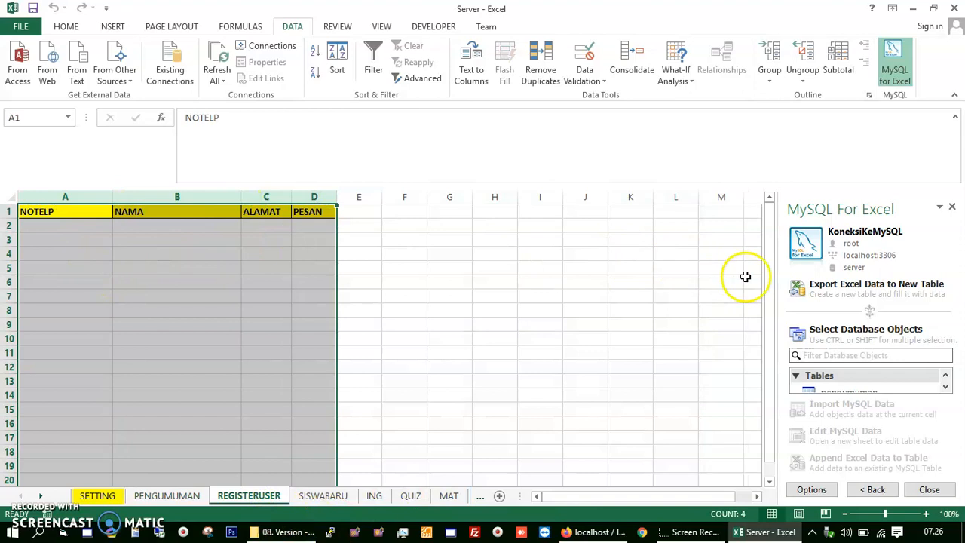
{"action": "left_click", "coordinate": [826, 290]}
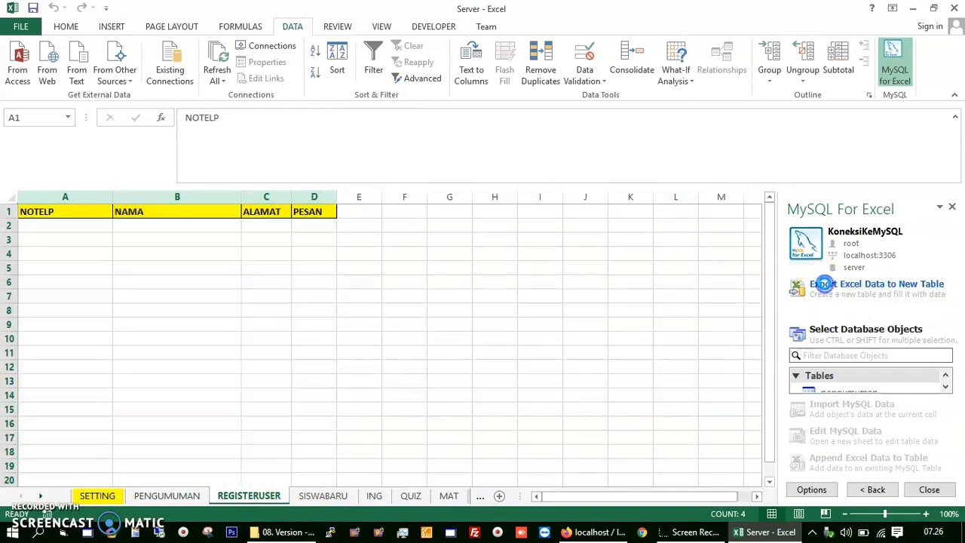
{"action": "left_click", "coordinate": [691, 475]}
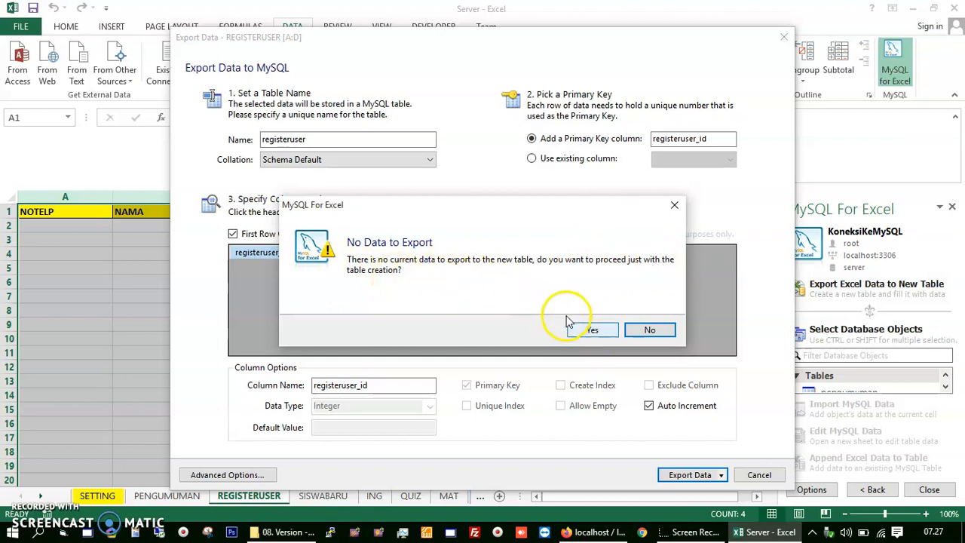
{"action": "left_click", "coordinate": [587, 332]}
{"action": "left_click", "coordinate": [638, 329]}
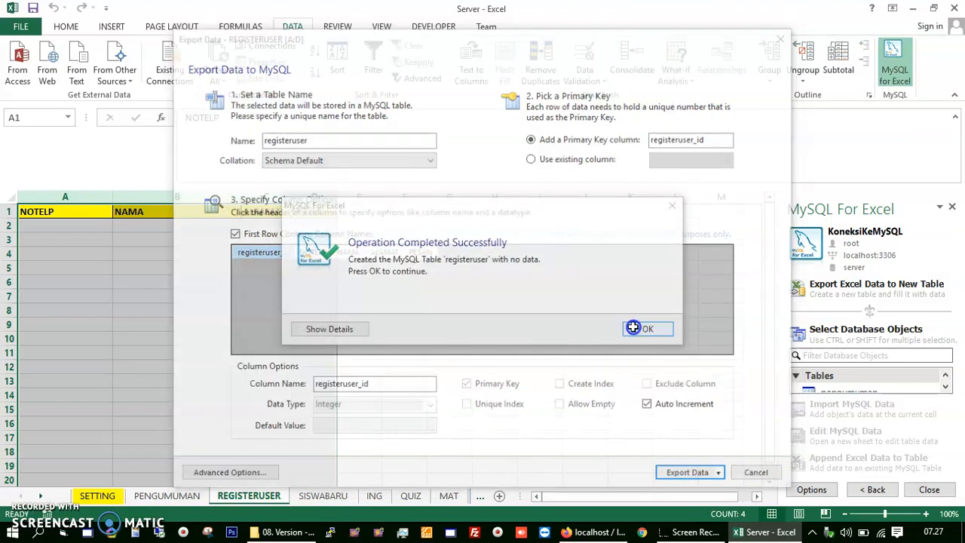
{"action": "left_click", "coordinate": [328, 496]}
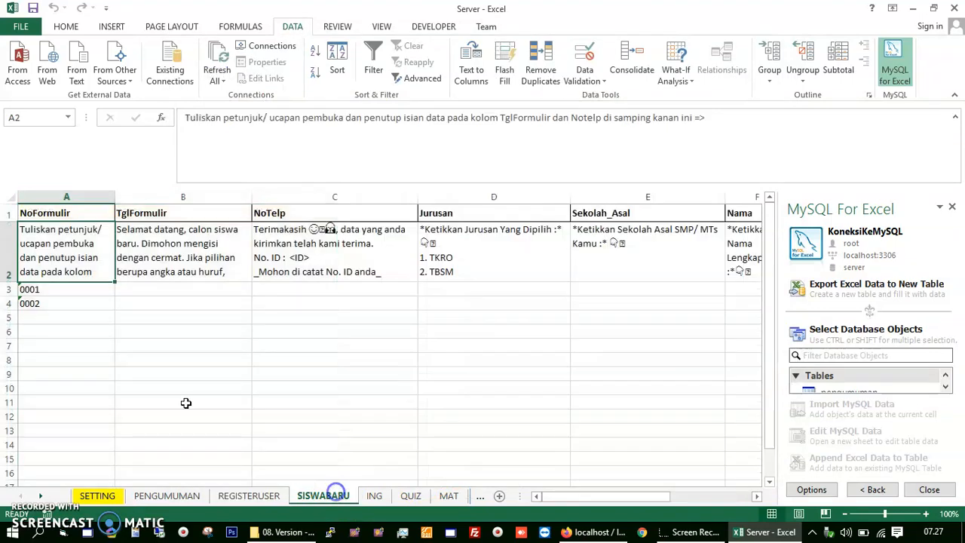
Step: Clear the sample form numbers 0001 and 0002 from rows 3–4 of SISWABARU
{"action": "left_click", "coordinate": [68, 196]}
{"action": "left_click_drag", "start_coordinate": [68, 197], "coordinate": [555, 229]}
{"action": "left_click", "coordinate": [558, 230]}
{"action": "left_click_drag", "start_coordinate": [613, 196], "coordinate": [8, 196]}
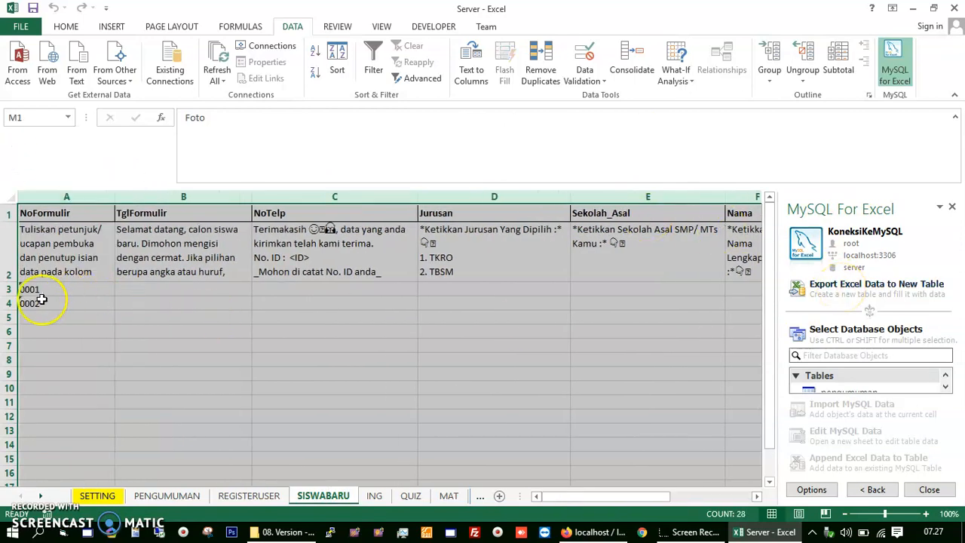
{"action": "left_click_drag", "start_coordinate": [11, 289], "coordinate": [11, 304]}
{"action": "key", "text": "Delete"}
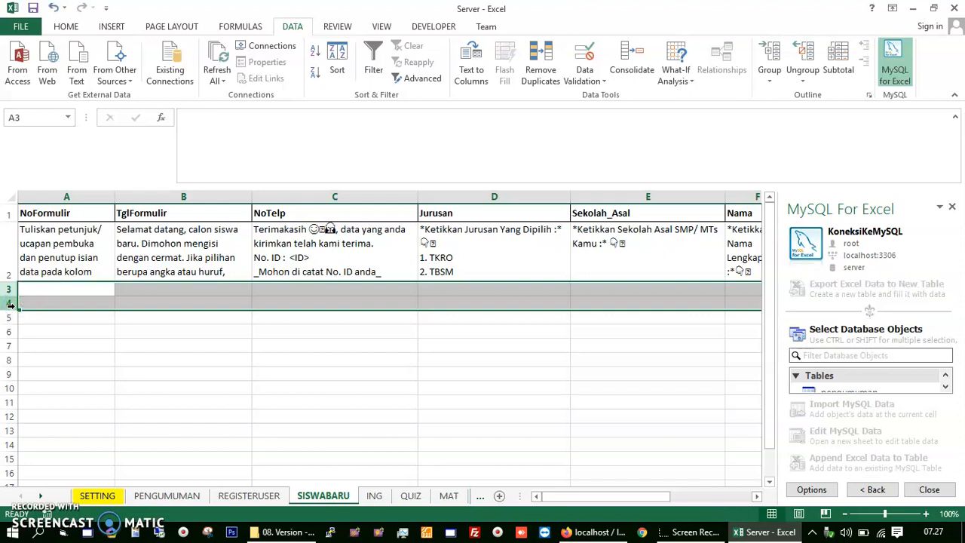
Step: Review the SISWABARU headers NoFormulir through Sekolah_Asal and the A2 instruction text
{"action": "left_click", "coordinate": [67, 259]}
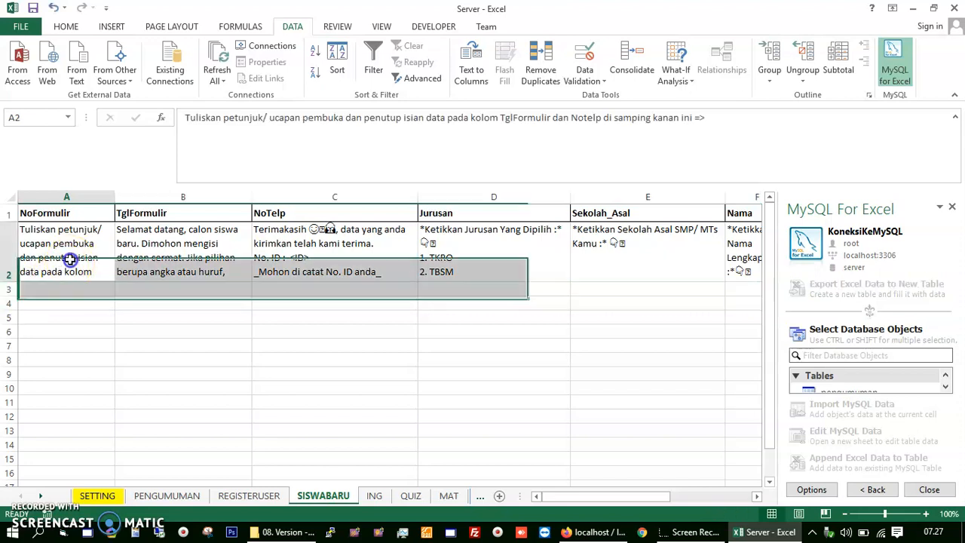
{"action": "left_click", "coordinate": [49, 215]}
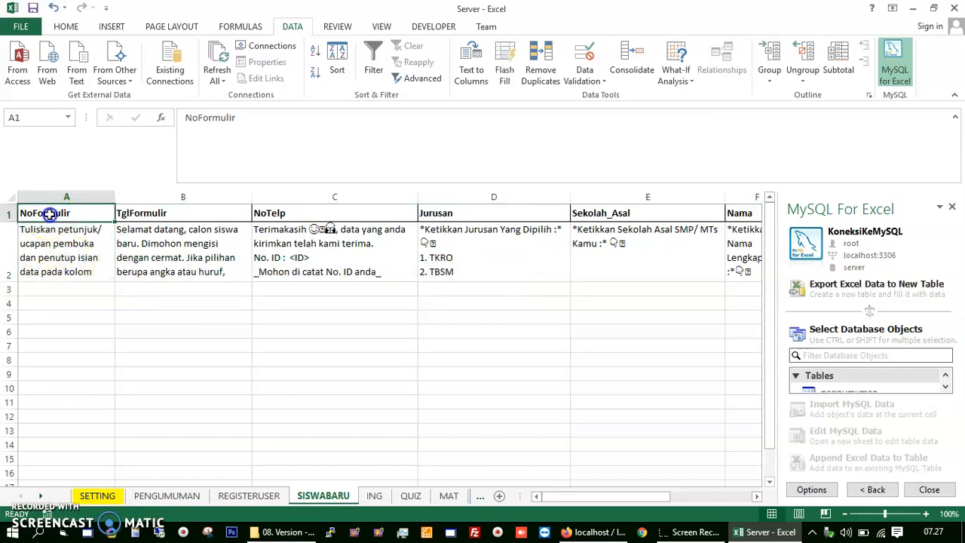
{"action": "left_click", "coordinate": [143, 213]}
{"action": "left_click", "coordinate": [273, 211]}
{"action": "left_click", "coordinate": [101, 212]}
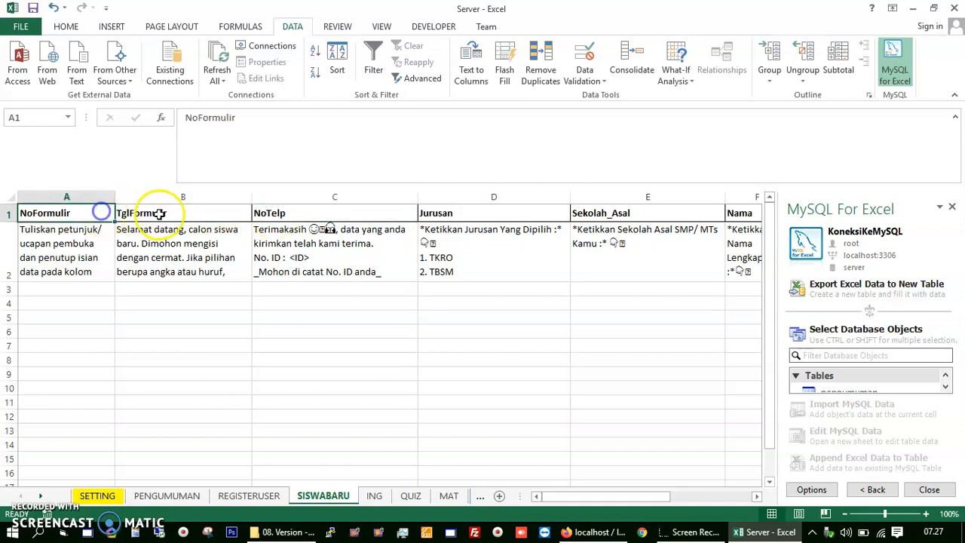
{"action": "left_click", "coordinate": [287, 210]}
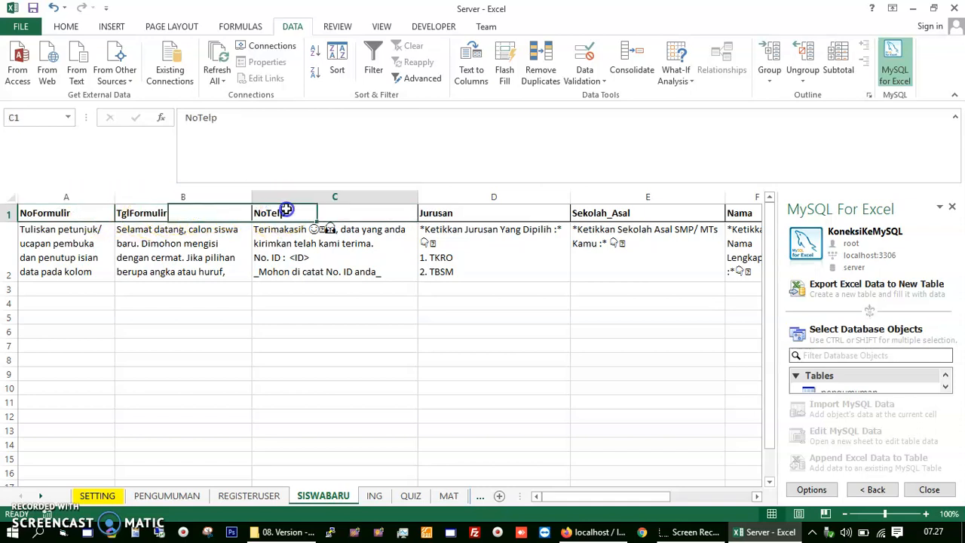
{"action": "left_click", "coordinate": [460, 210]}
{"action": "left_click", "coordinate": [604, 206]}
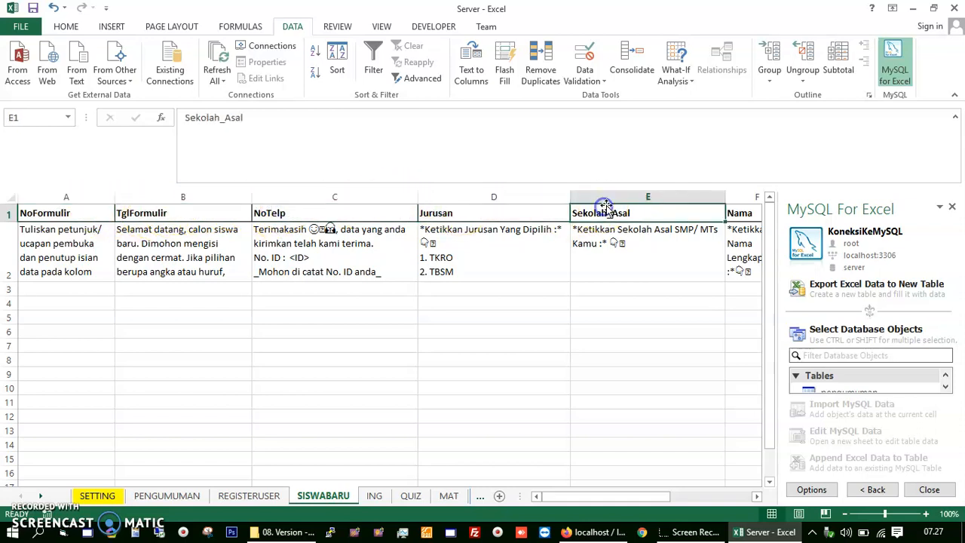
{"action": "left_click", "coordinate": [66, 248]}
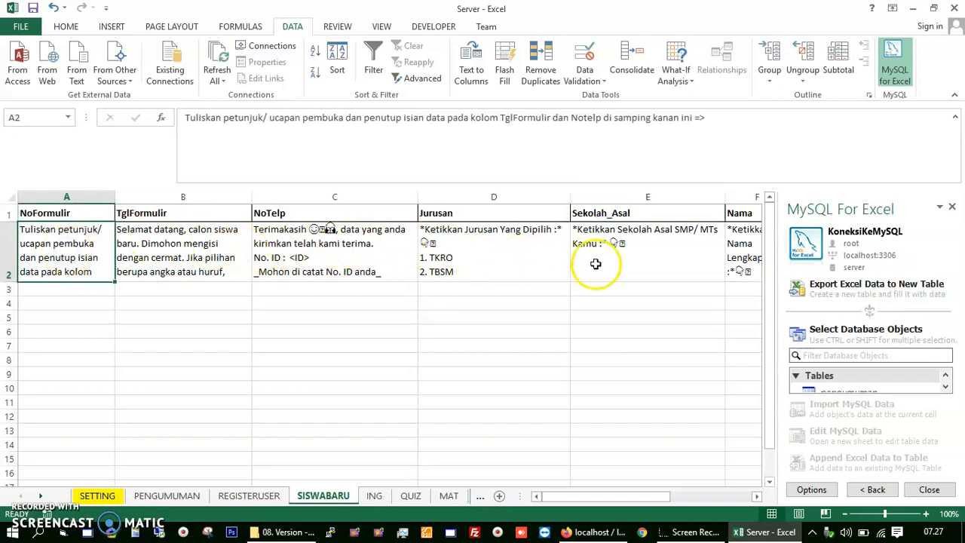
Step: Try exporting the SISWABARU columns, then decline the no-data prompt and cancel
{"action": "left_click_drag", "start_coordinate": [45, 196], "coordinate": [541, 199]}
{"action": "left_click", "coordinate": [825, 285]}
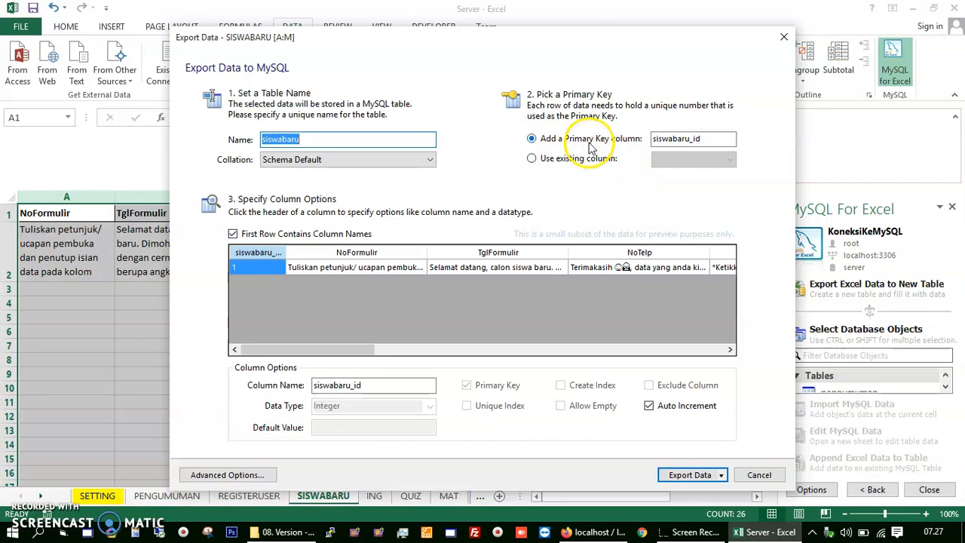
{"action": "left_click", "coordinate": [689, 477]}
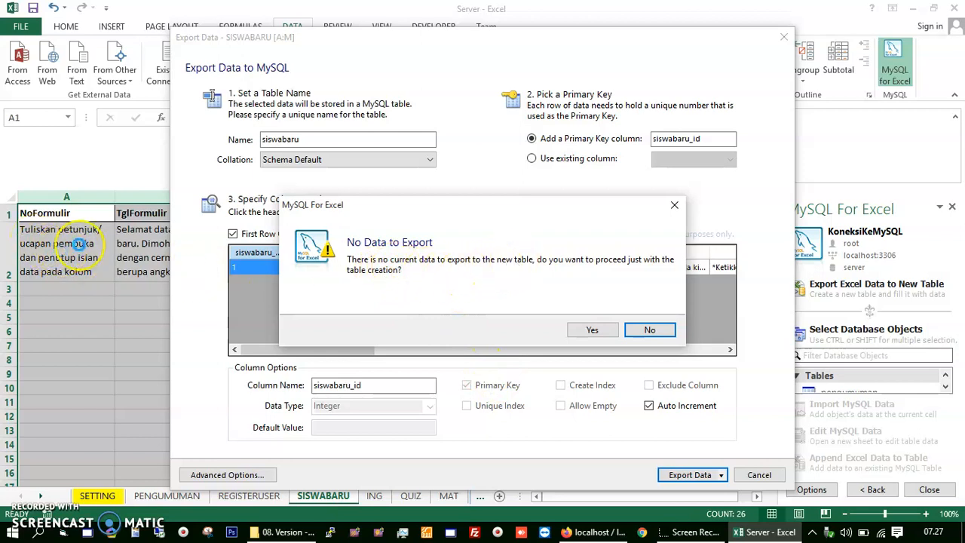
{"action": "left_click", "coordinate": [650, 330]}
{"action": "left_click", "coordinate": [759, 475]}
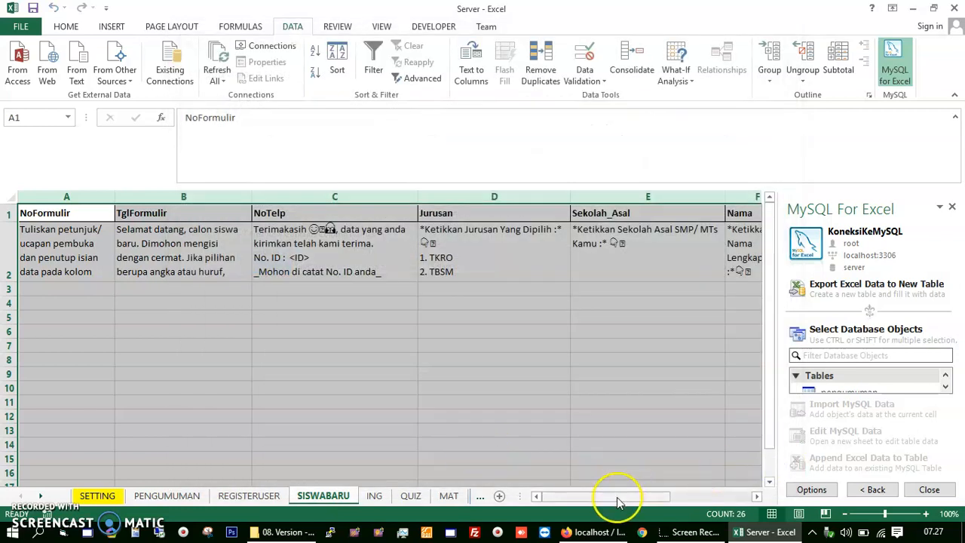
Step: Enter 0000001 as text in cell A3
{"action": "left_click", "coordinate": [68, 290]}
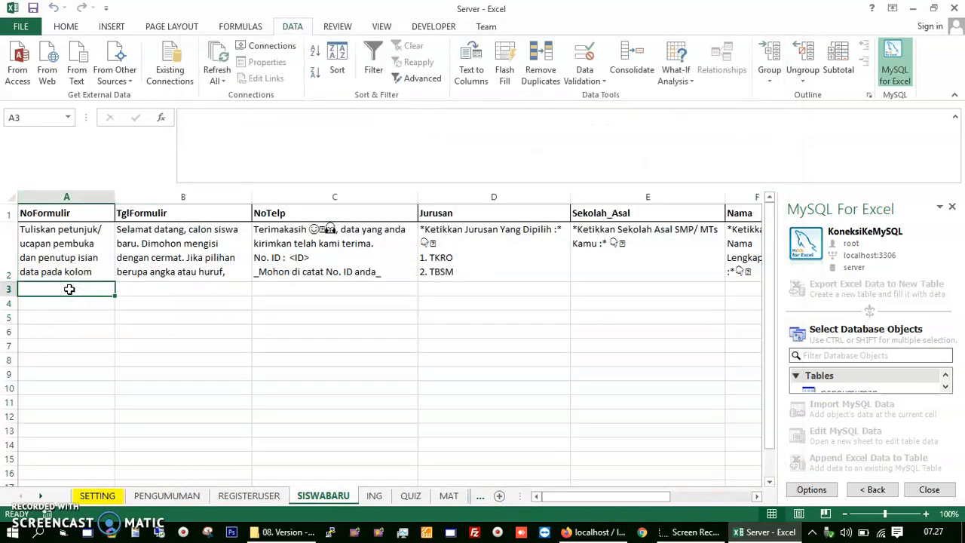
{"action": "type", "text": "'0000001"}
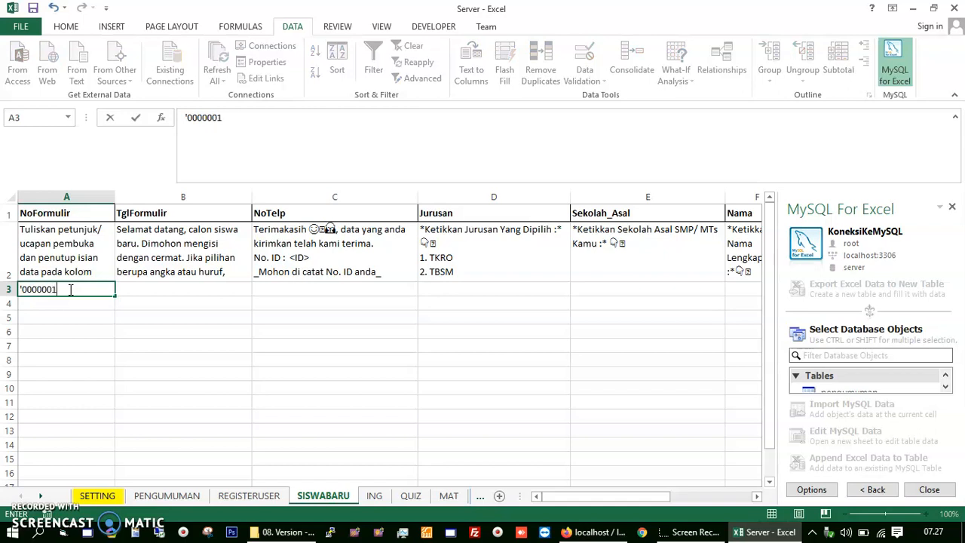
{"action": "key", "text": "Return"}
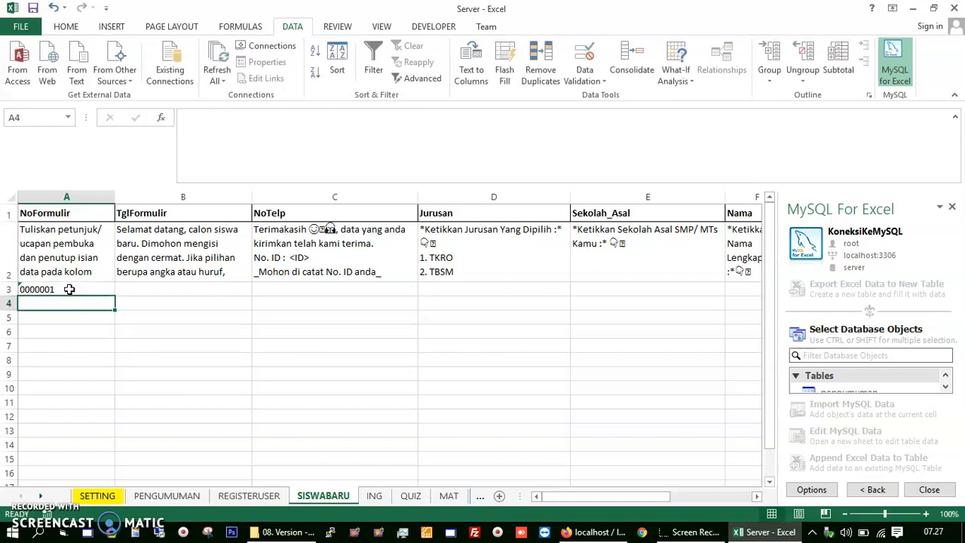
Step: Export SISWABARU columns A–M as table siswabaru with an added siswabaru_id key
{"action": "left_click", "coordinate": [11, 242]}
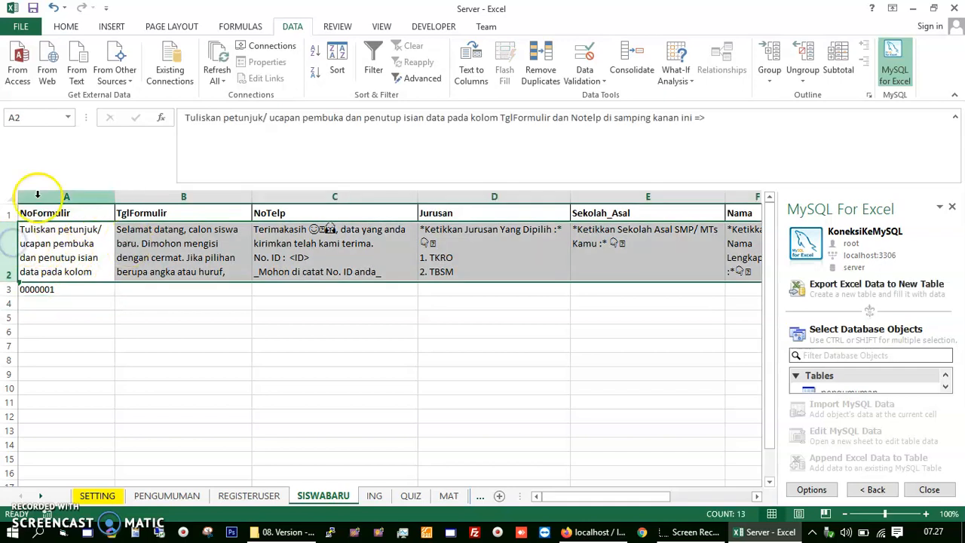
{"action": "left_click", "coordinate": [37, 196]}
{"action": "left_click_drag", "start_coordinate": [72, 196], "coordinate": [604, 212]}
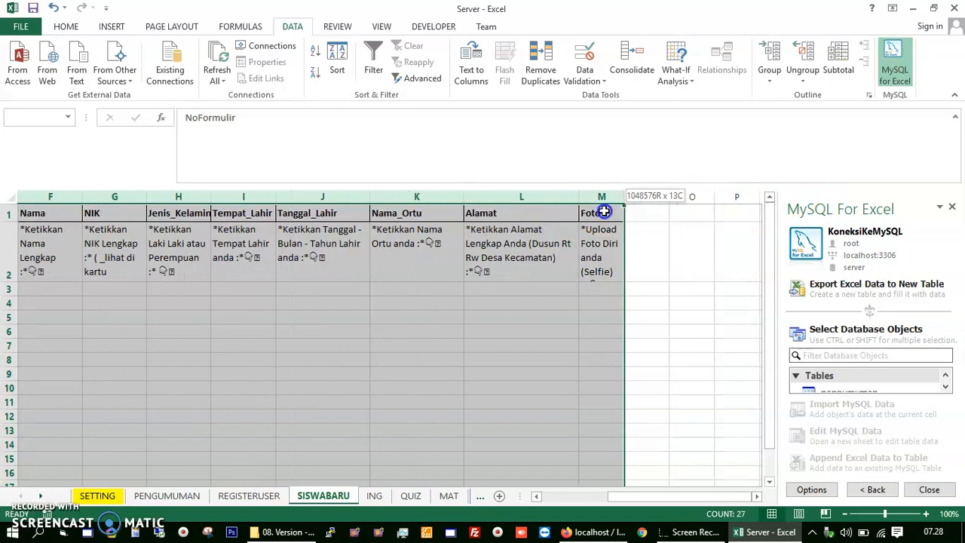
{"action": "left_click", "coordinate": [846, 290]}
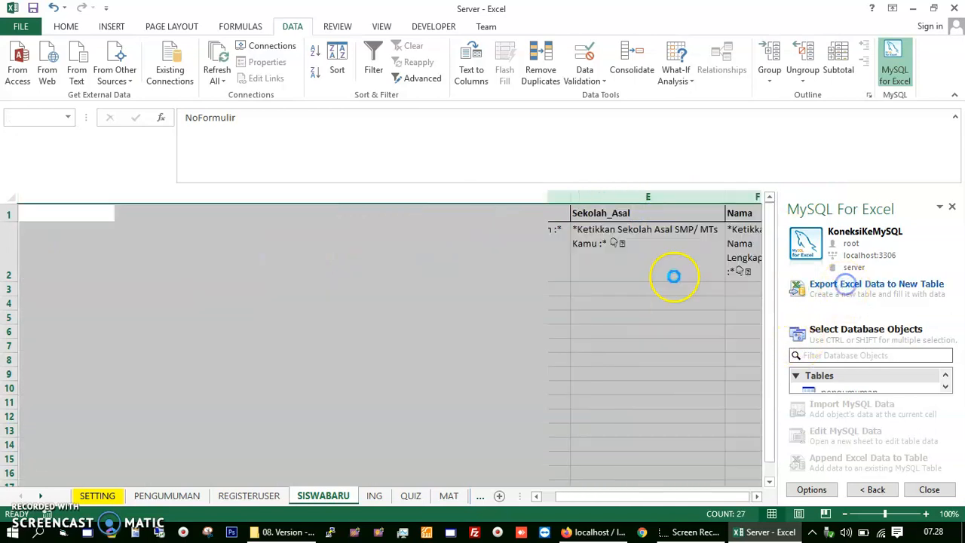
{"action": "left_click", "coordinate": [609, 143]}
{"action": "left_click", "coordinate": [609, 144]}
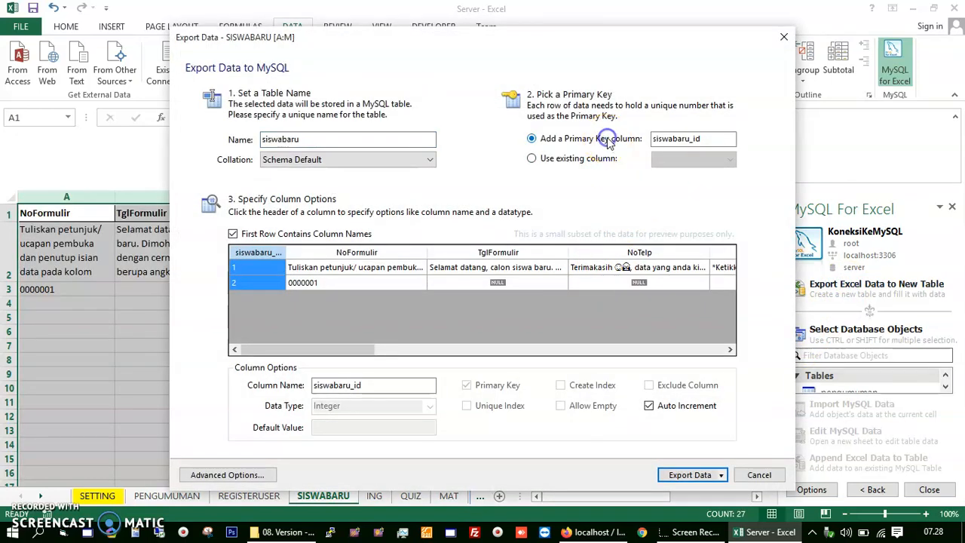
{"action": "left_click", "coordinate": [687, 477]}
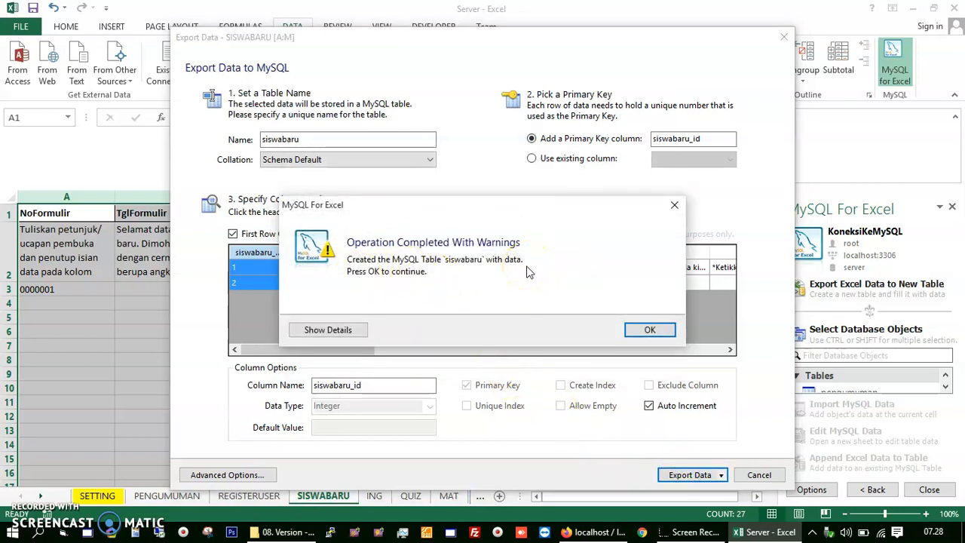
{"action": "left_click", "coordinate": [642, 329]}
{"action": "left_click", "coordinate": [372, 495]}
Step: Export ING columns A–C as new table ing keyed by ing_id
{"action": "left_click_drag", "start_coordinate": [33, 196], "coordinate": [325, 213]}
{"action": "left_click", "coordinate": [844, 283]}
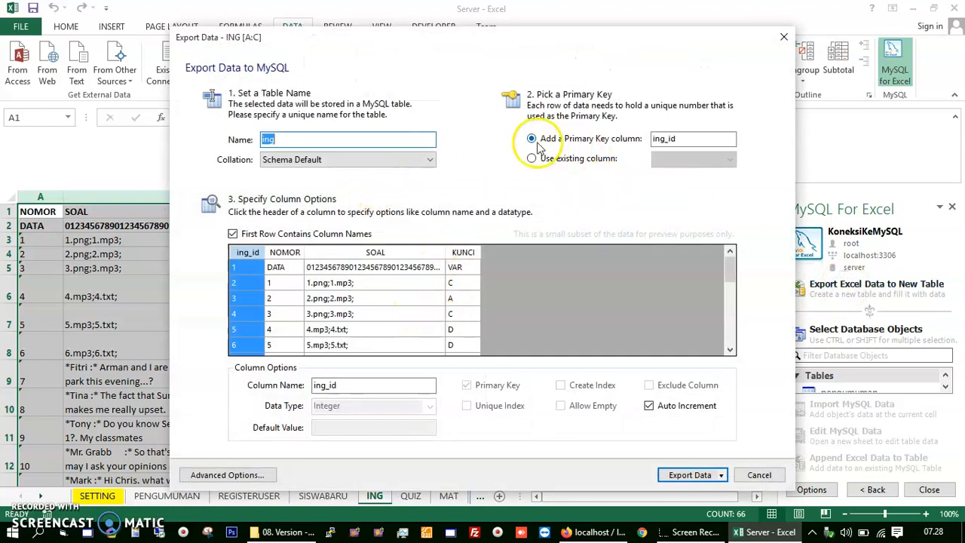
{"action": "left_click", "coordinate": [688, 474]}
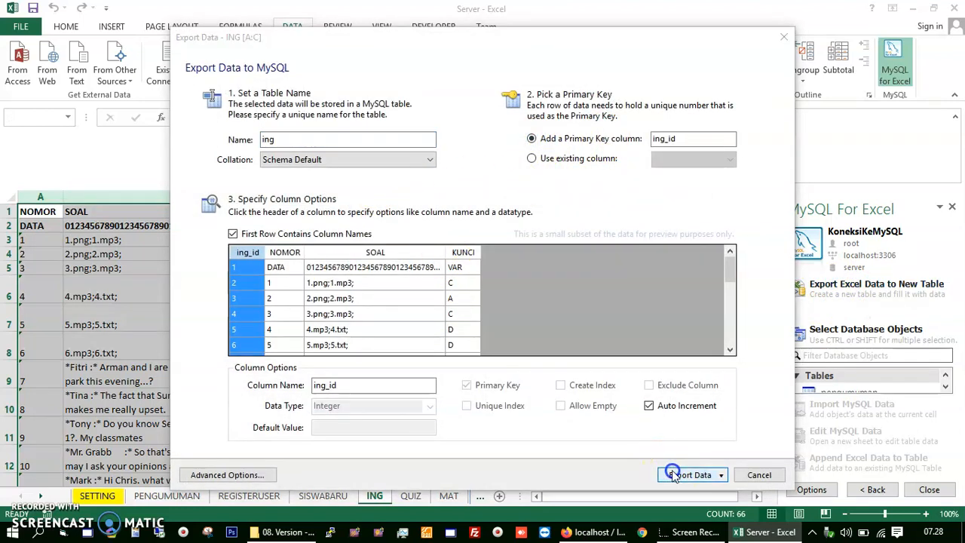
{"action": "left_click", "coordinate": [651, 330]}
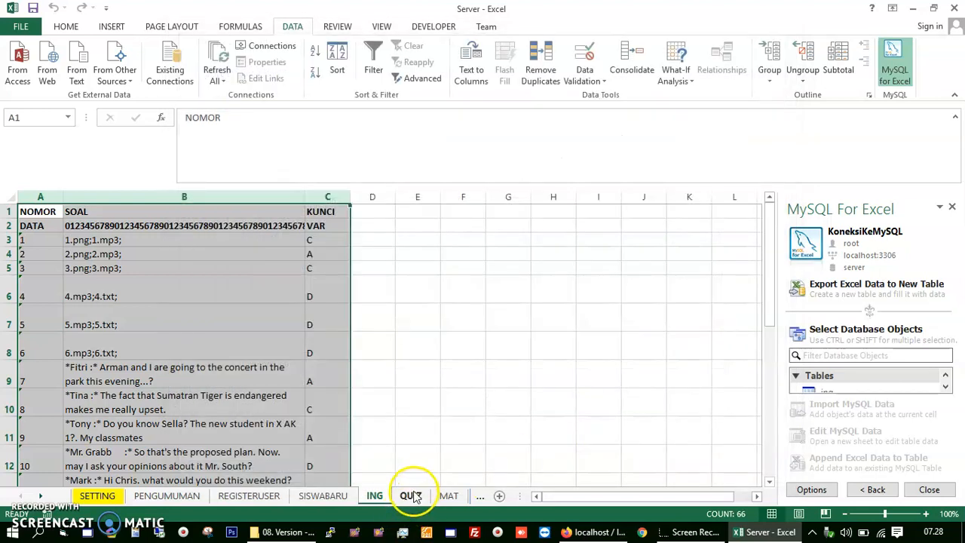
Step: Select columns on the QUIZ sheet and start an export, cancelling to fix the range
{"action": "left_click", "coordinate": [410, 495]}
{"action": "left_click_drag", "start_coordinate": [41, 197], "coordinate": [687, 193]}
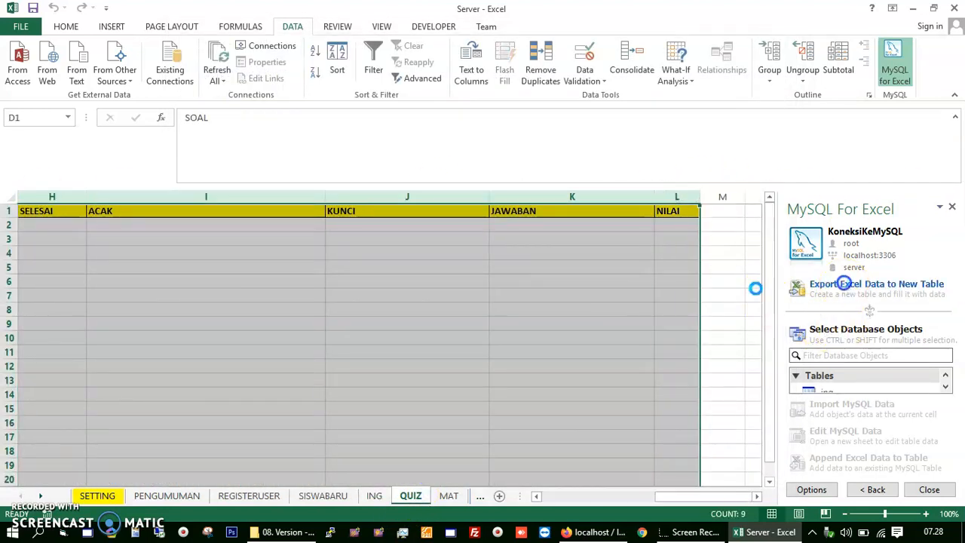
{"action": "left_click", "coordinate": [842, 284]}
{"action": "left_click", "coordinate": [751, 468]}
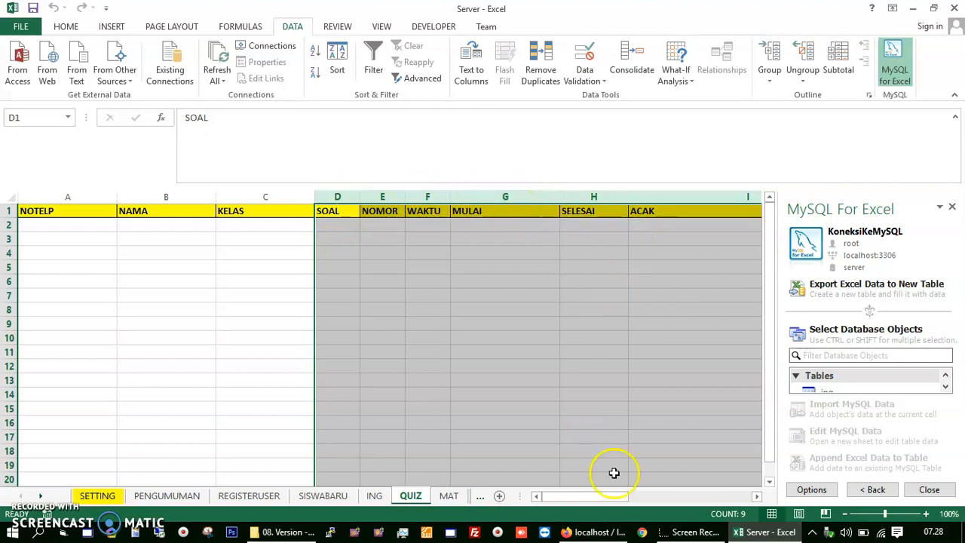
Step: Export QUIZ columns A–L as an empty table quiz, accepting the no-data prompt
{"action": "left_click_drag", "start_coordinate": [61, 198], "coordinate": [657, 218]}
{"action": "left_click_drag", "start_coordinate": [732, 495], "coordinate": [564, 491]}
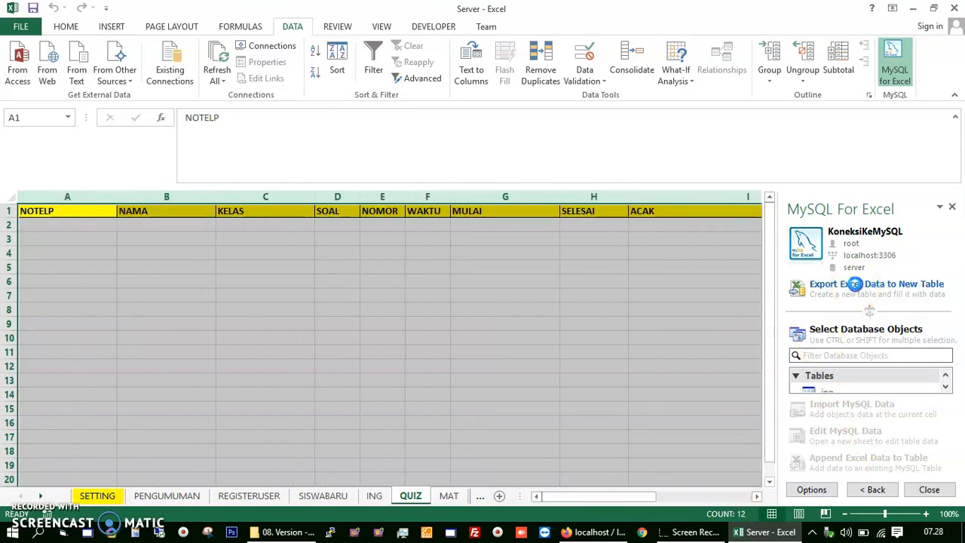
{"action": "left_click", "coordinate": [854, 284]}
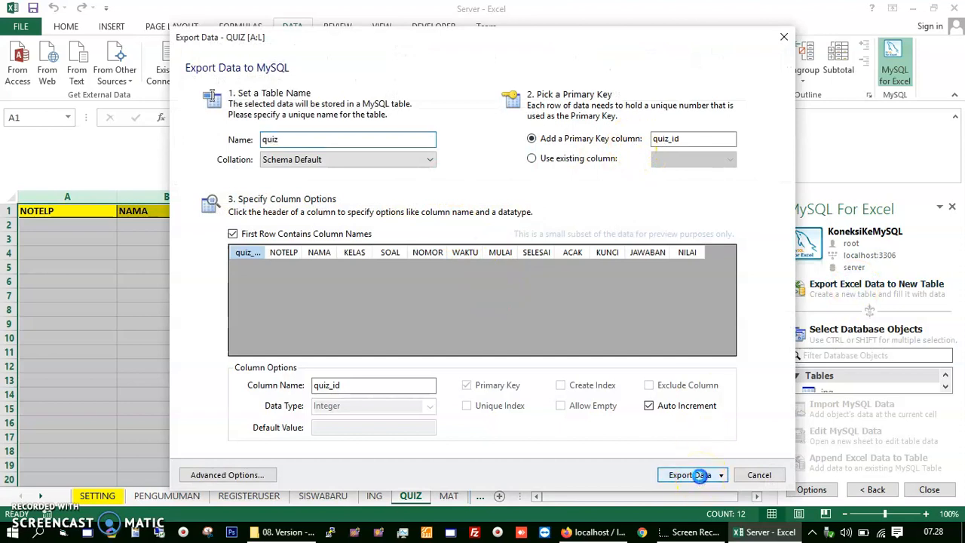
{"action": "left_click", "coordinate": [700, 475]}
{"action": "left_click", "coordinate": [590, 328]}
{"action": "left_click", "coordinate": [644, 329]}
{"action": "left_click", "coordinate": [448, 495]}
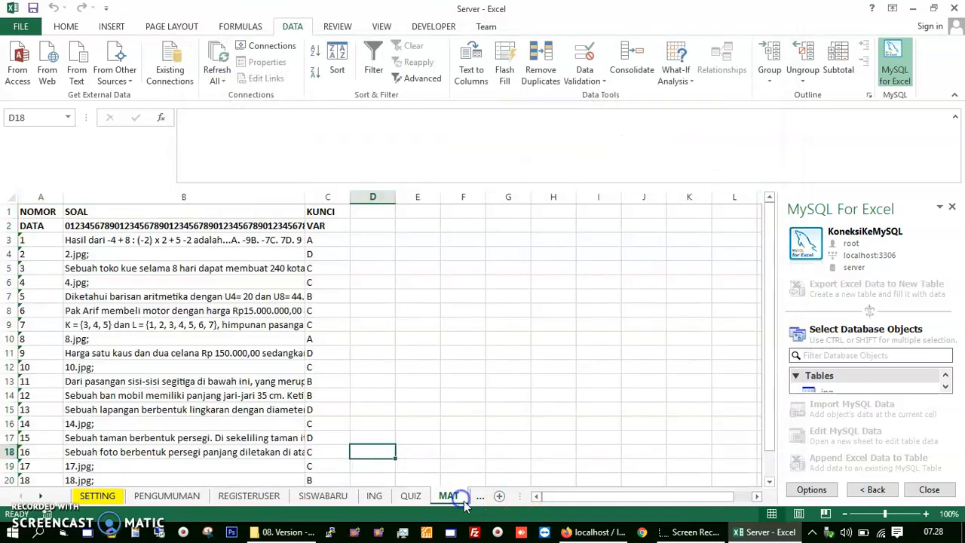
Step: Export MAT columns A–C to a new MySQL table named mat
{"action": "left_click_drag", "start_coordinate": [39, 197], "coordinate": [326, 197]}
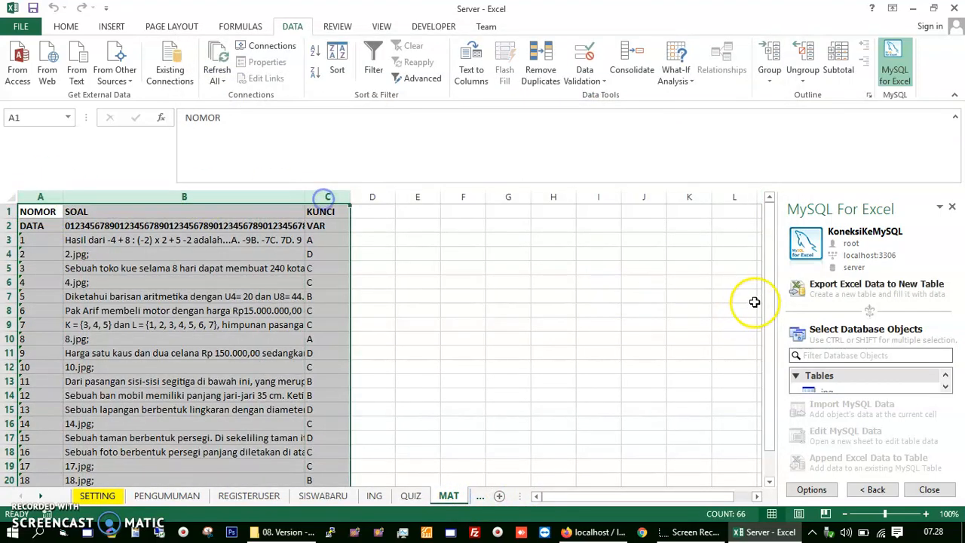
{"action": "left_click", "coordinate": [817, 288]}
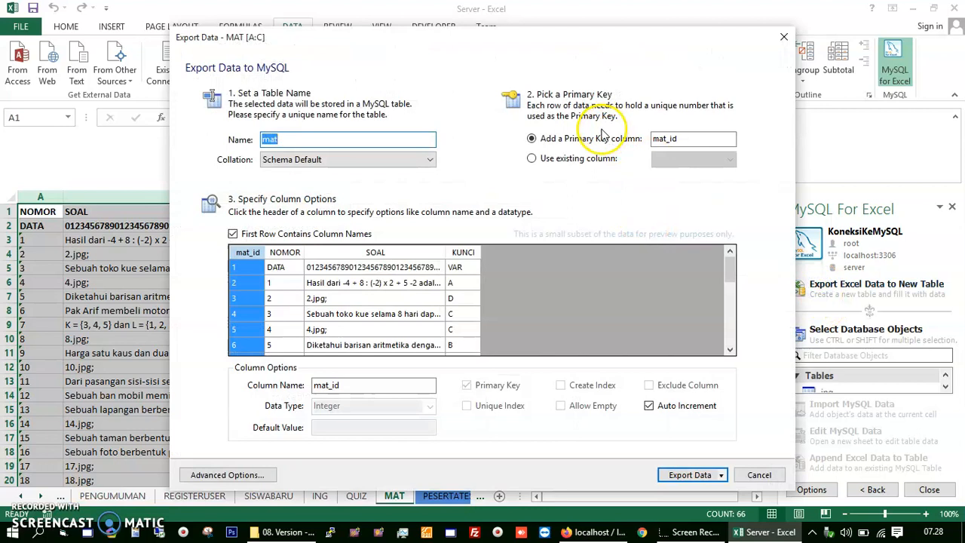
{"action": "left_click", "coordinate": [685, 475]}
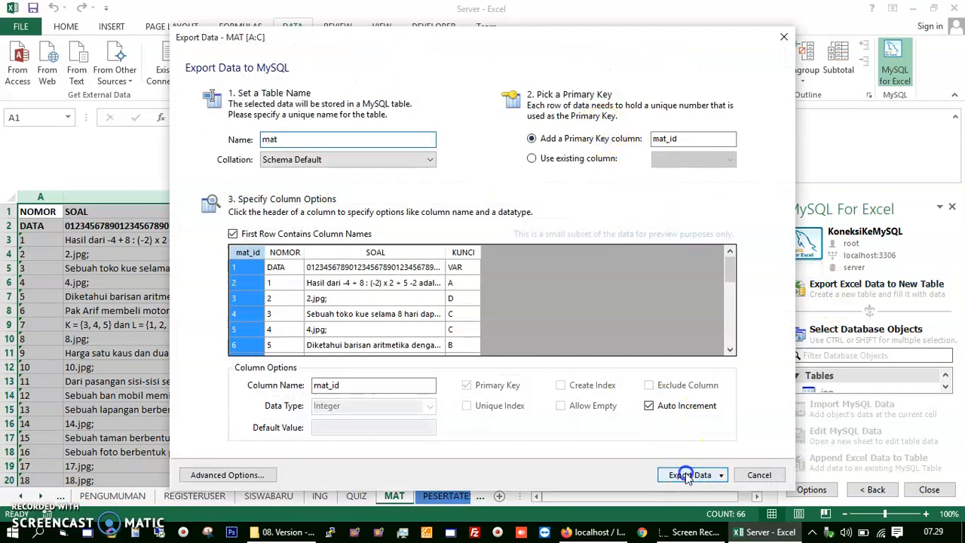
{"action": "left_click", "coordinate": [647, 328]}
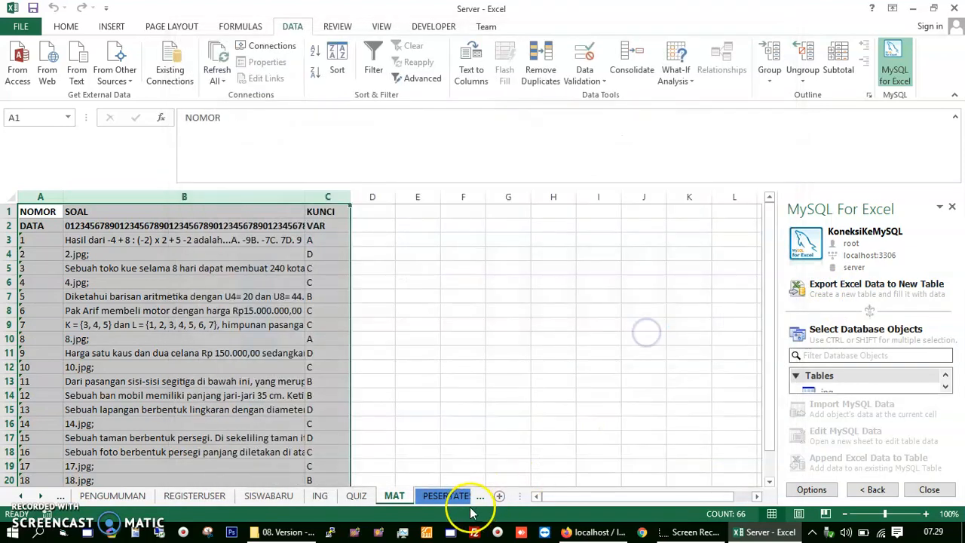
Step: Export PESERTATEST columns A–D to new table pesertatest with an added pesertatest_id primary key
{"action": "left_click", "coordinate": [464, 499]}
{"action": "left_click_drag", "start_coordinate": [32, 196], "coordinate": [355, 204]}
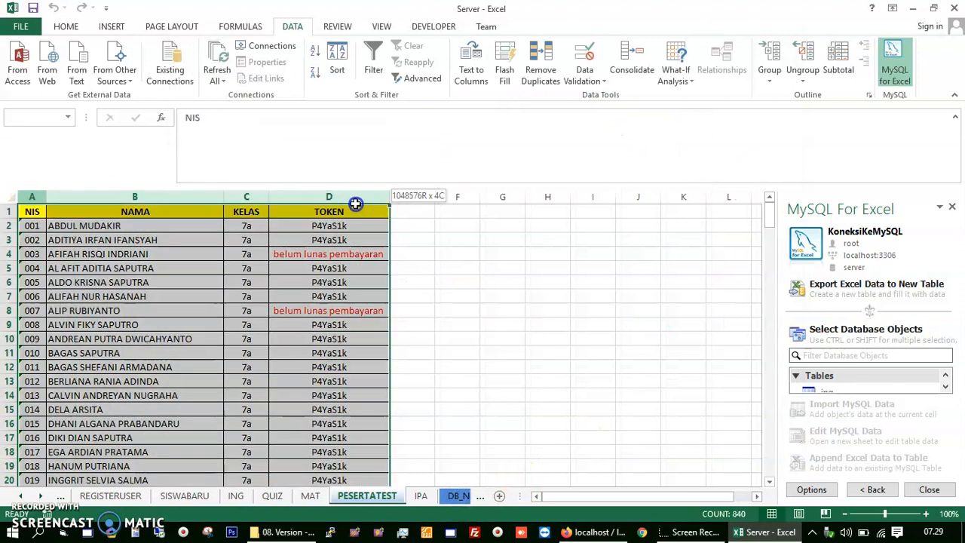
{"action": "left_click", "coordinate": [820, 284]}
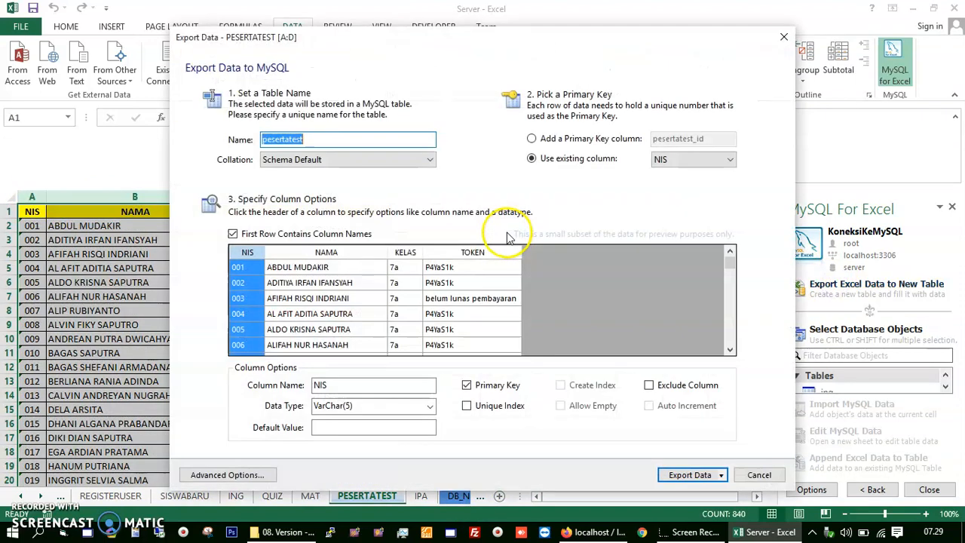
{"action": "left_click", "coordinate": [584, 141]}
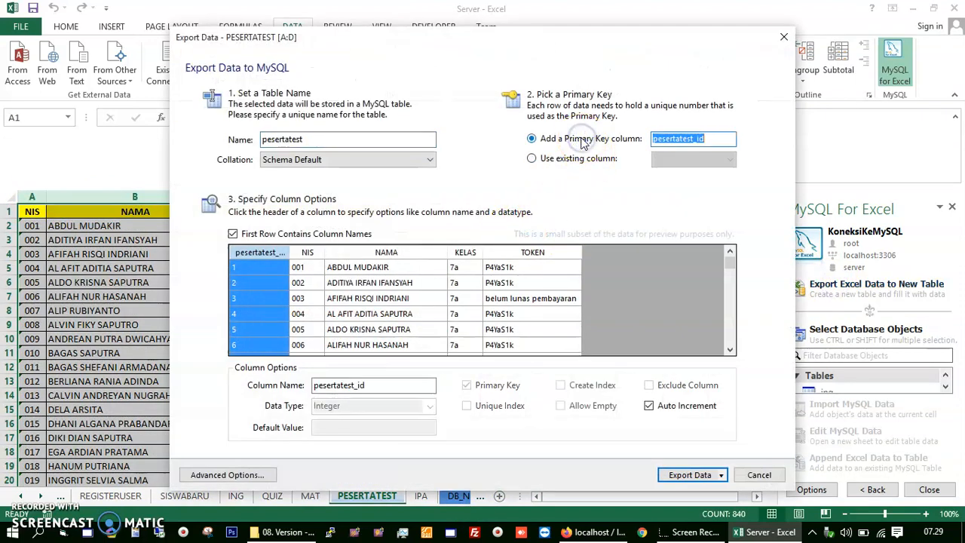
{"action": "left_click", "coordinate": [698, 476]}
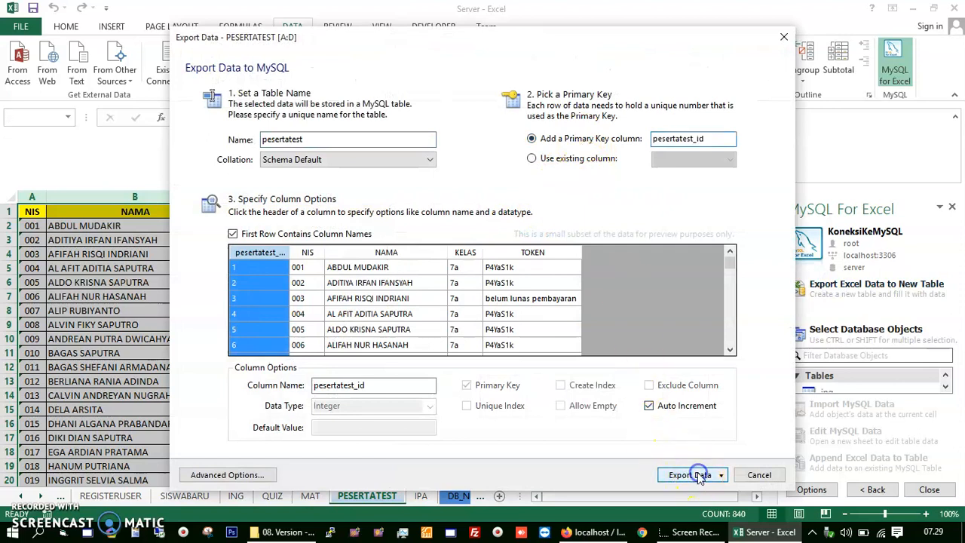
{"action": "left_click", "coordinate": [642, 328]}
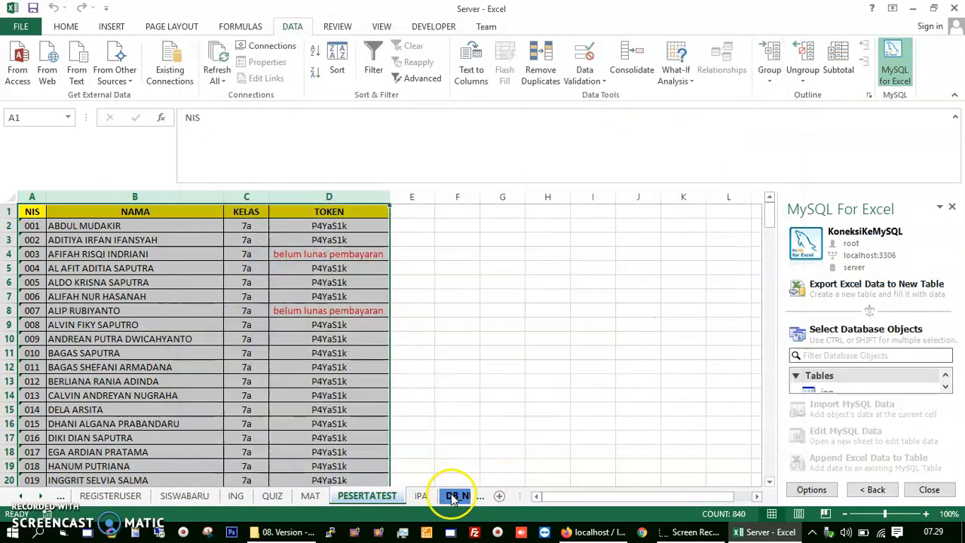
Step: Export IPA columns A–C to a new MySQL table named ipa
{"action": "left_click", "coordinate": [421, 495]}
{"action": "left_click_drag", "start_coordinate": [27, 196], "coordinate": [330, 196]}
{"action": "left_click", "coordinate": [839, 277]}
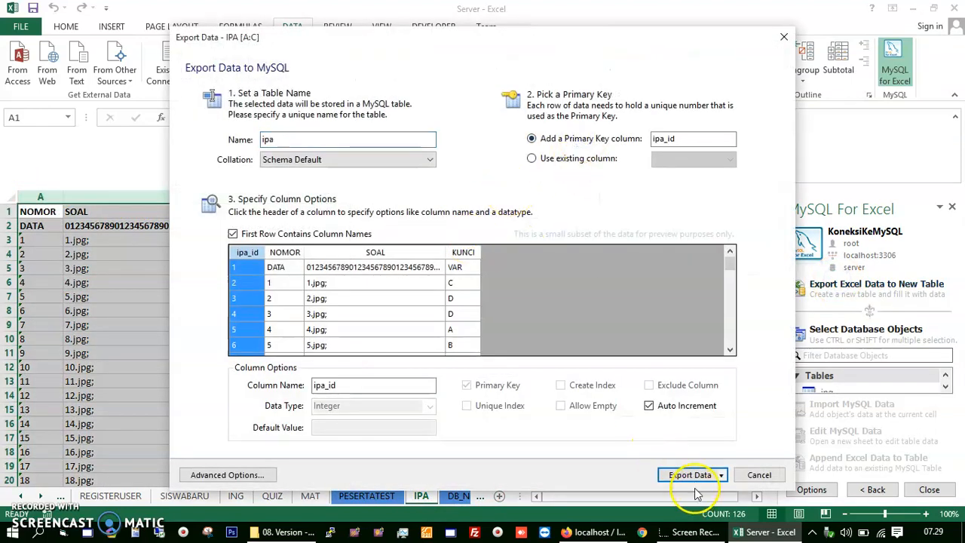
{"action": "left_click", "coordinate": [692, 475]}
{"action": "left_click", "coordinate": [650, 329]}
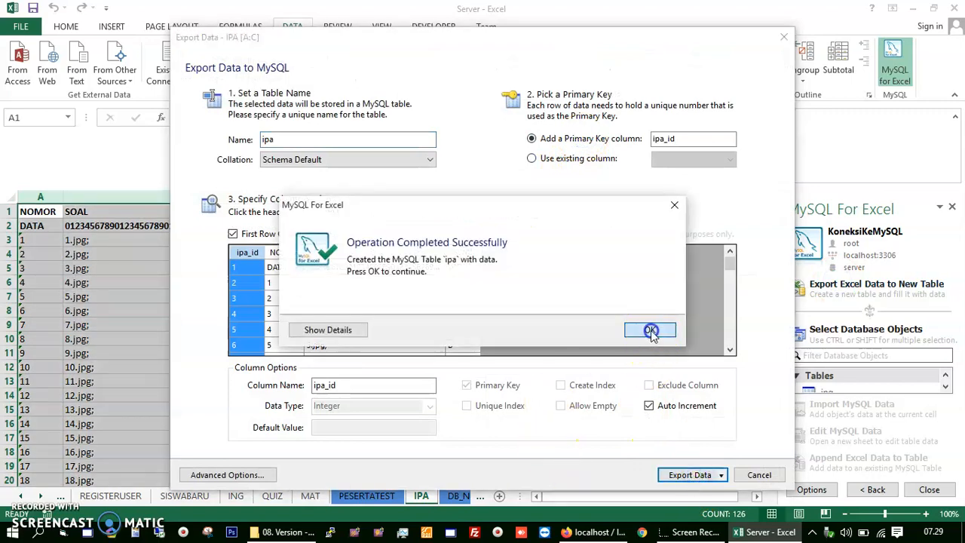
Step: Export DB_NILAI columns A–R to new table db_nilai keyed by an added db_nilai_id
{"action": "left_click", "coordinate": [461, 496]}
{"action": "left_click_drag", "start_coordinate": [38, 197], "coordinate": [105, 212]}
{"action": "left_click", "coordinate": [854, 286]}
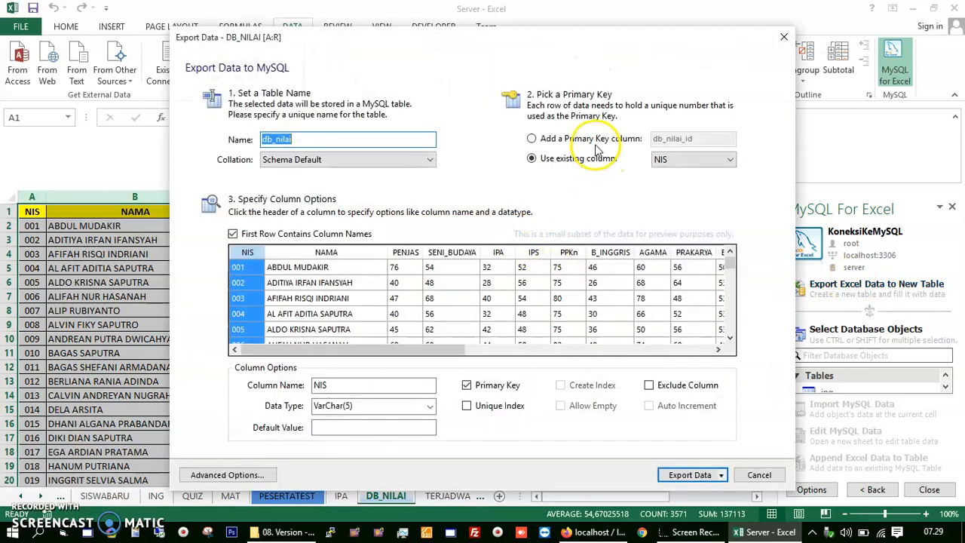
{"action": "left_click", "coordinate": [592, 138]}
{"action": "left_click", "coordinate": [687, 478]}
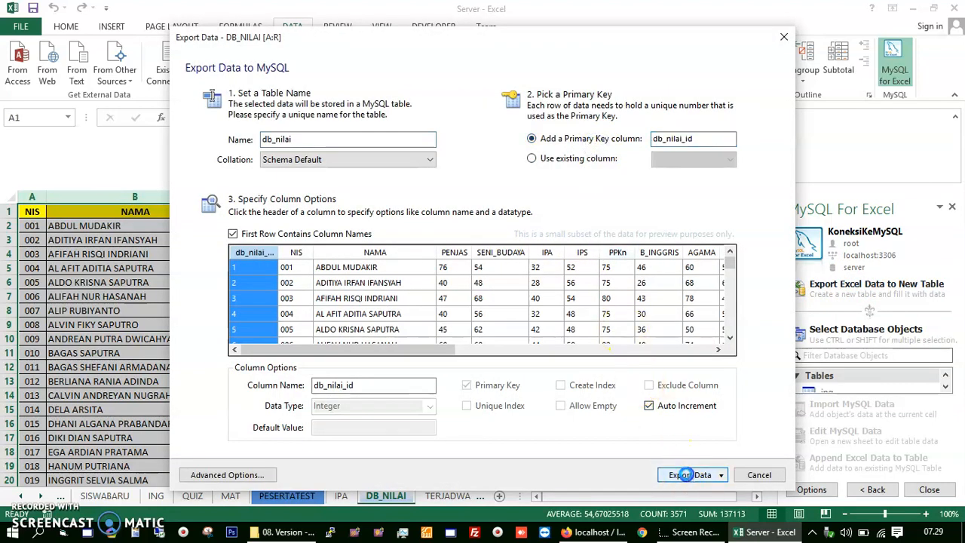
{"action": "left_click", "coordinate": [650, 329]}
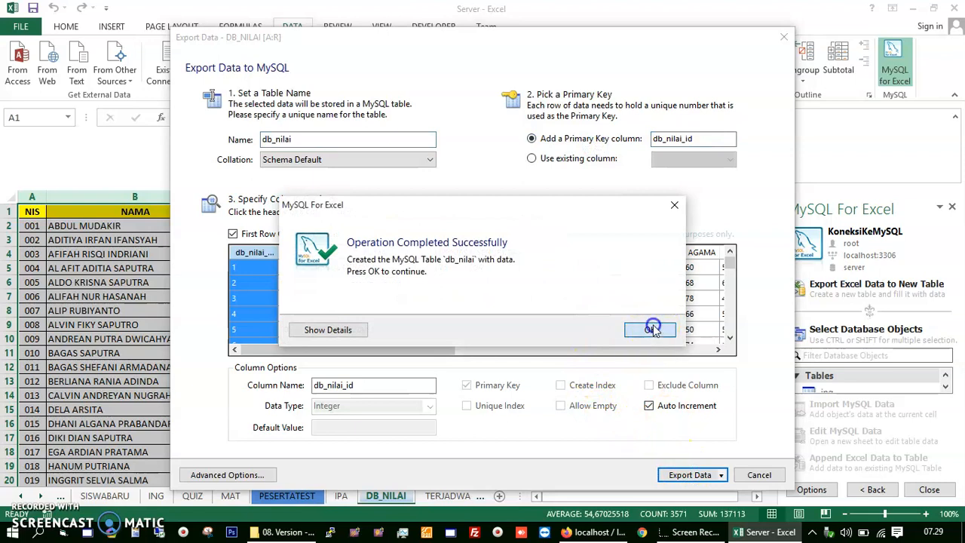
{"action": "left_click", "coordinate": [447, 496]}
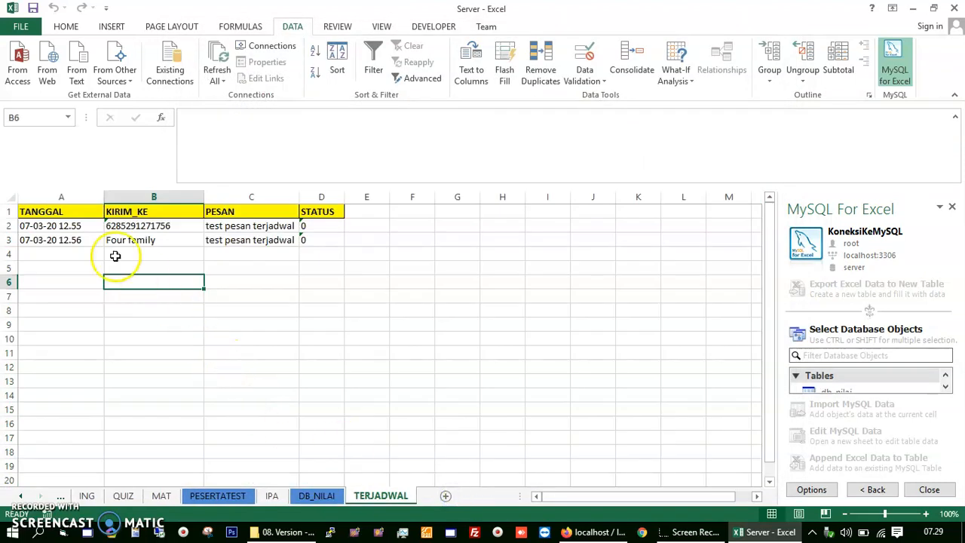
Step: Export TERJADWAL columns A–D to new MySQL table terjadwal with a terjadwal_id key
{"action": "left_click_drag", "start_coordinate": [61, 197], "coordinate": [311, 194]}
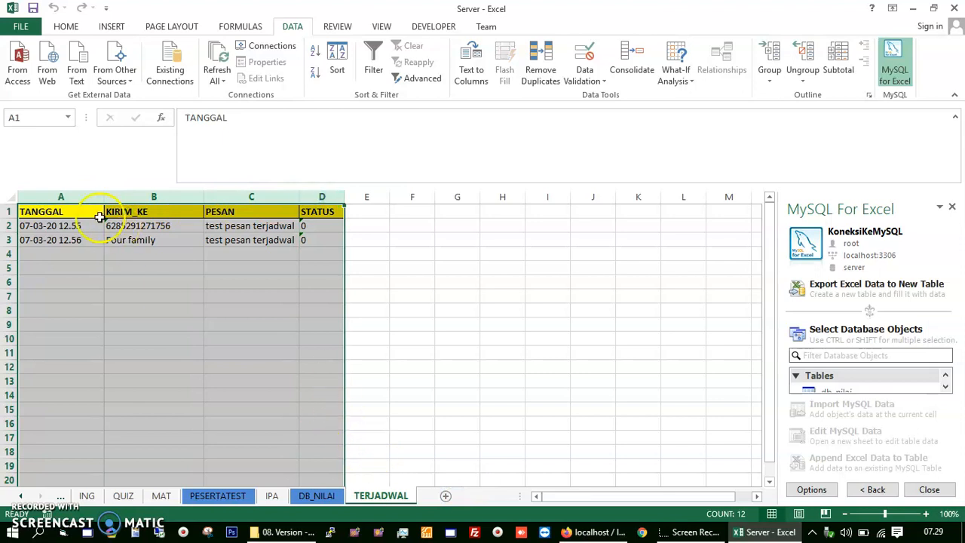
{"action": "left_click", "coordinate": [825, 284]}
{"action": "left_click", "coordinate": [625, 139]}
{"action": "left_click", "coordinate": [690, 475]}
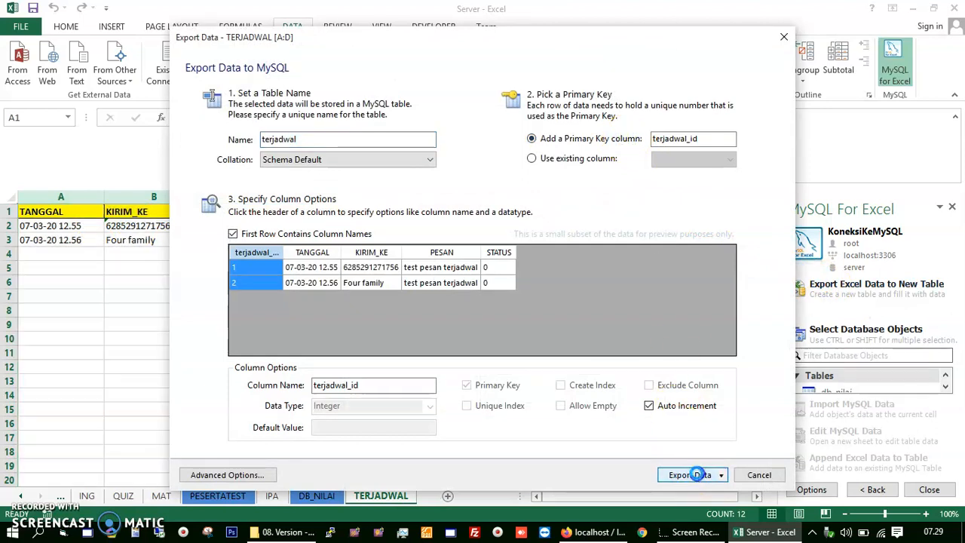
{"action": "left_click", "coordinate": [650, 330]}
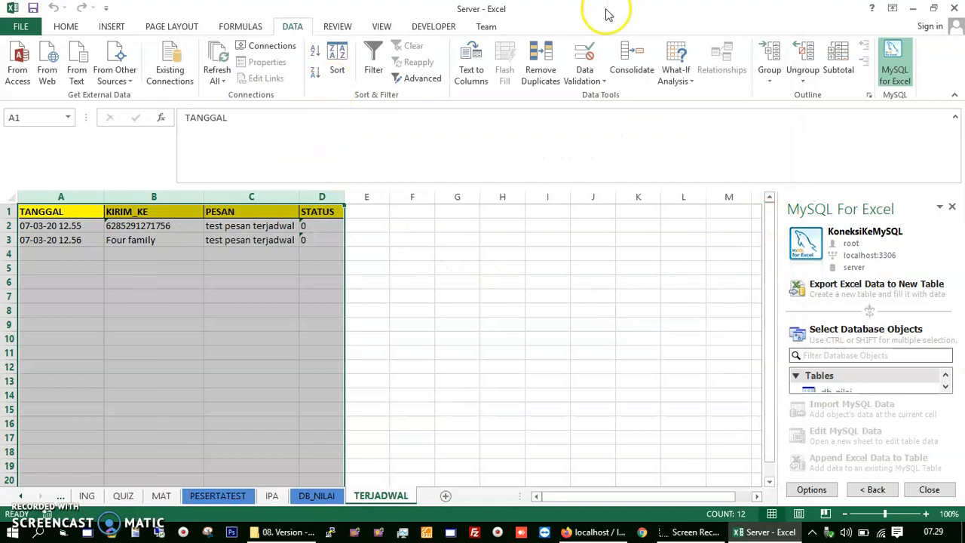
Step: Close Server.xlsx without saving and open history.xlsx from the project folder
{"action": "left_click", "coordinate": [956, 8]}
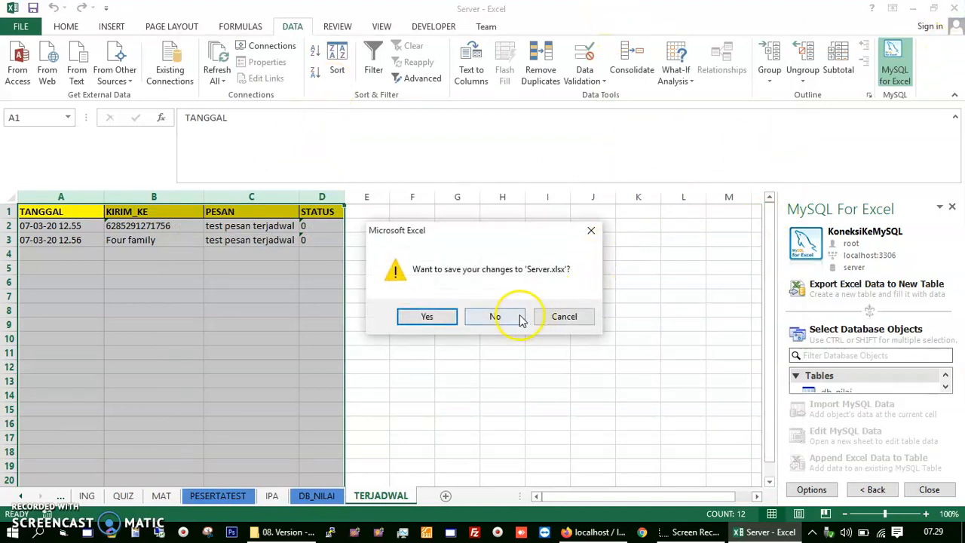
{"action": "left_click", "coordinate": [516, 317]}
{"action": "left_click", "coordinate": [313, 532]}
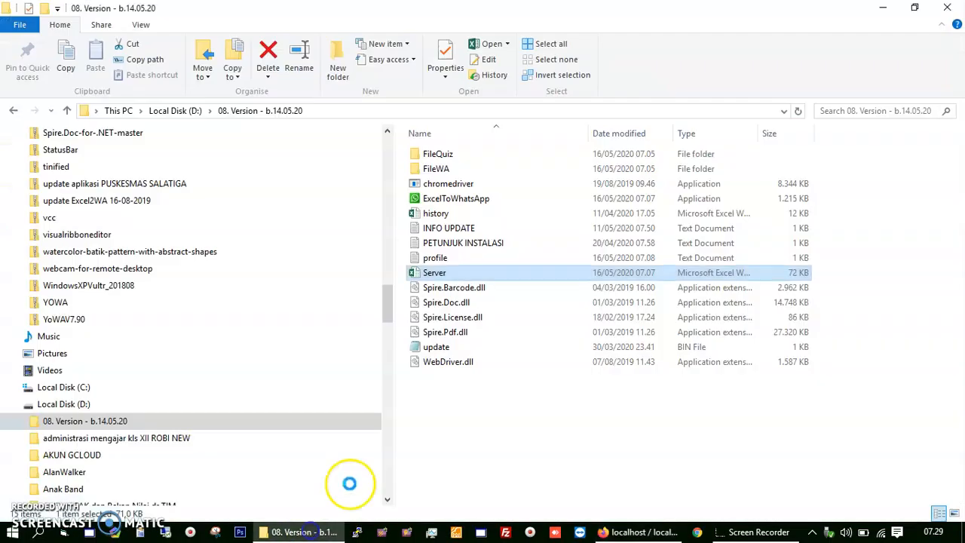
{"action": "left_click", "coordinate": [437, 214]}
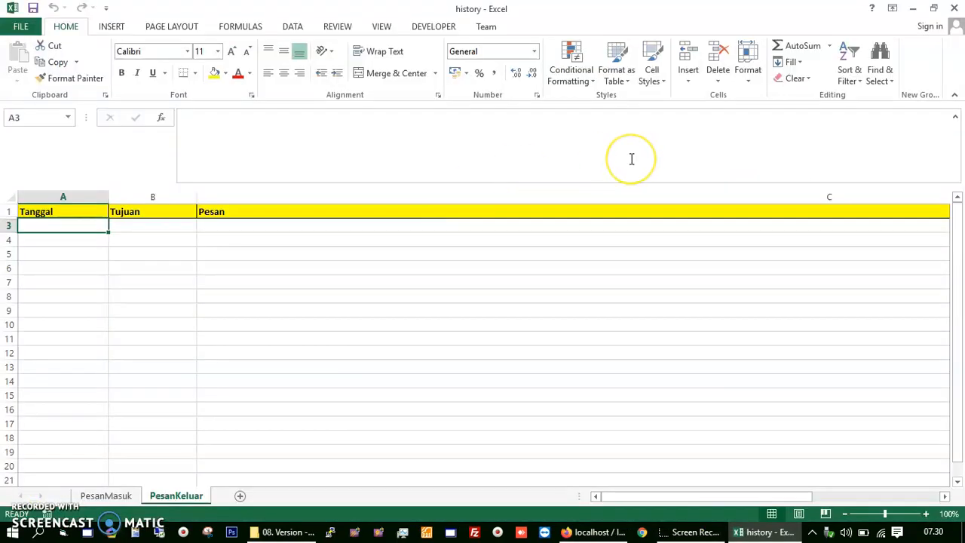
Step: Open MySQL for Excel and connect to the server schema through KoneksiKeMySQL
{"action": "left_click", "coordinate": [293, 24]}
{"action": "left_click", "coordinate": [888, 74]}
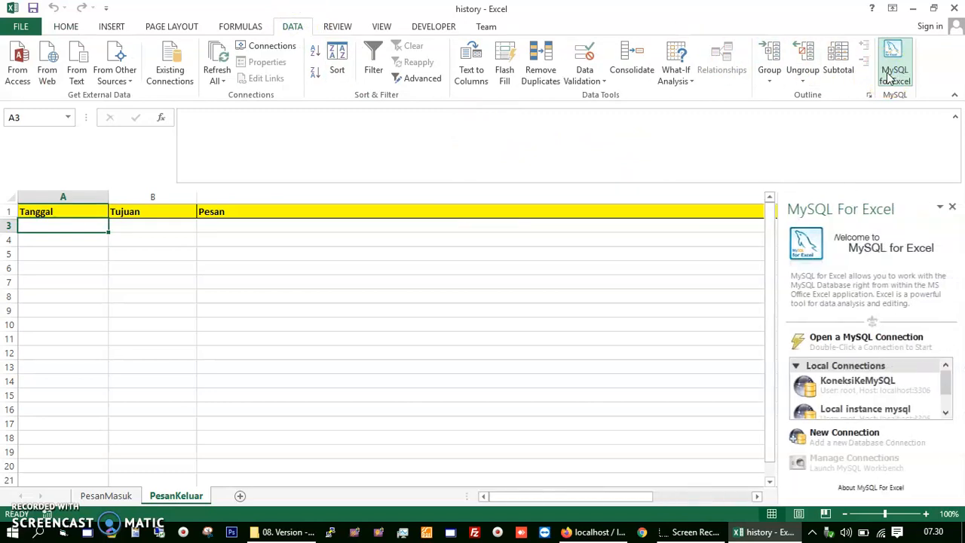
{"action": "left_click", "coordinate": [872, 389]}
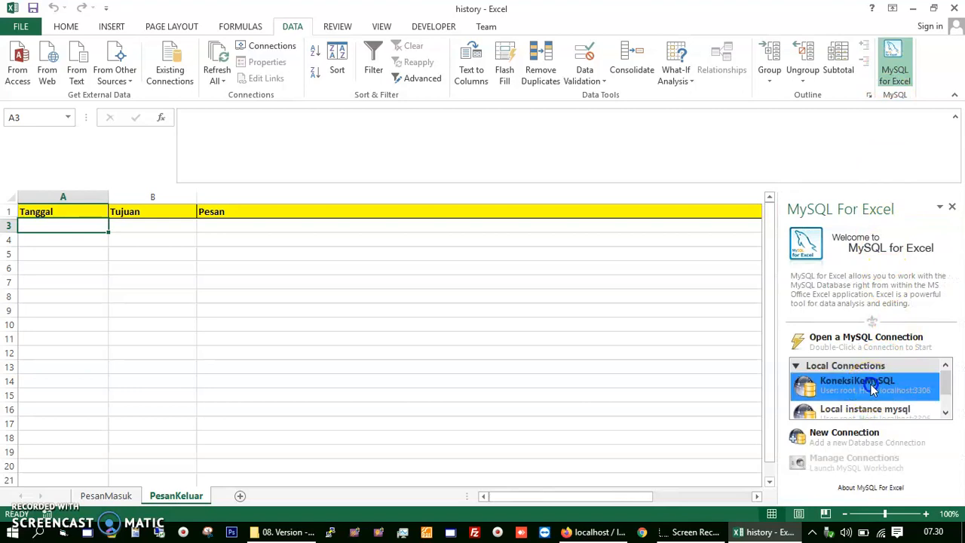
{"action": "left_click", "coordinate": [874, 387]}
{"action": "double_click", "coordinate": [834, 426]}
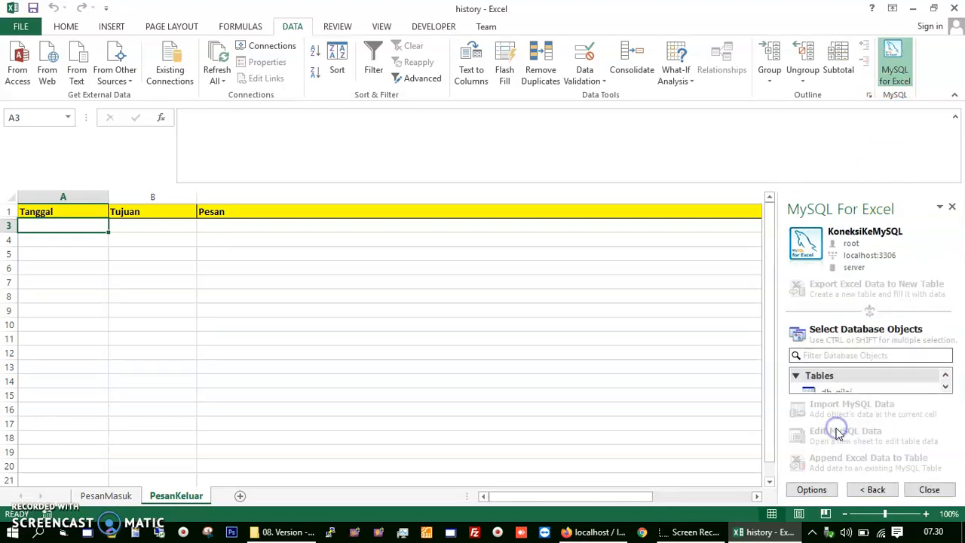
Step: Export the PesanMasuk headers to a new empty MySQL table pesanmasuk
{"action": "left_click", "coordinate": [124, 496]}
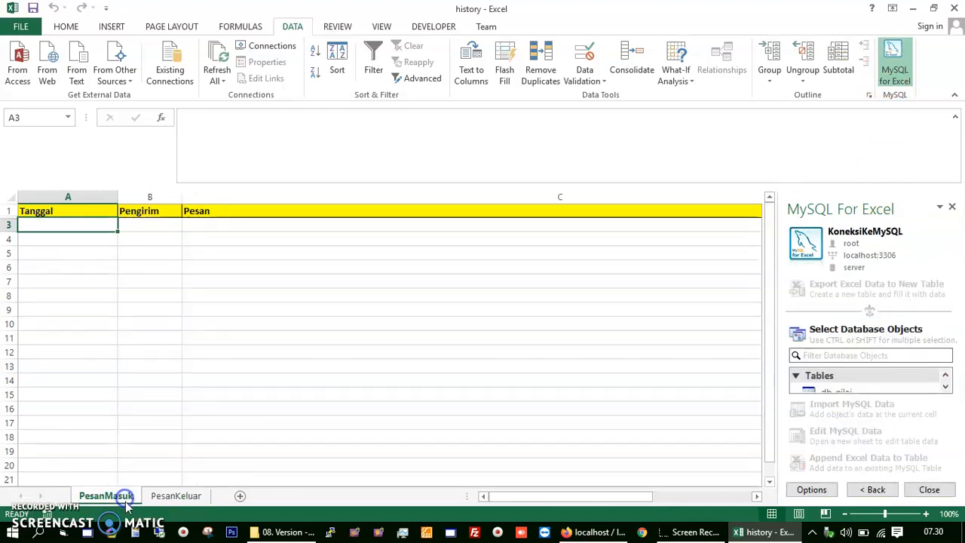
{"action": "left_click_drag", "start_coordinate": [86, 196], "coordinate": [399, 215]}
{"action": "left_click_drag", "start_coordinate": [566, 496], "coordinate": [480, 490]}
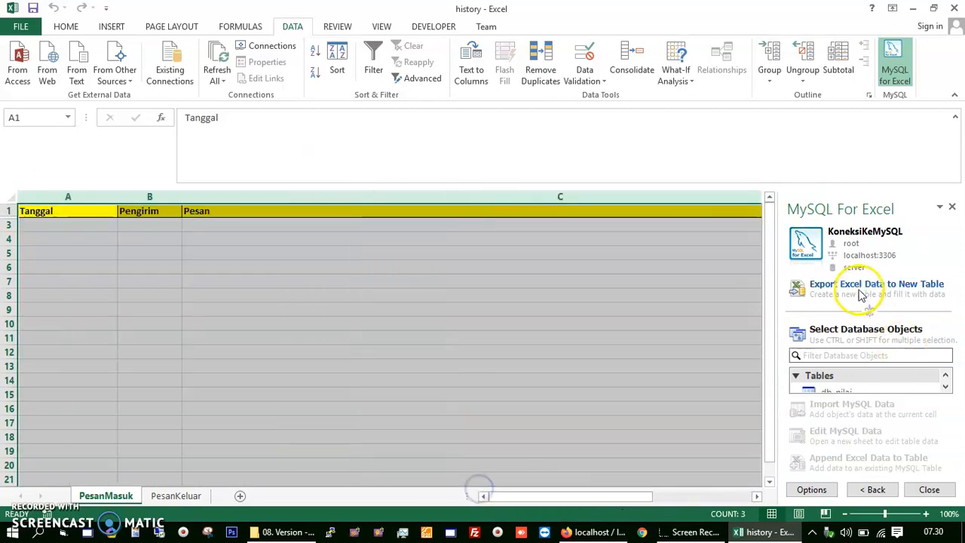
{"action": "left_click", "coordinate": [861, 290]}
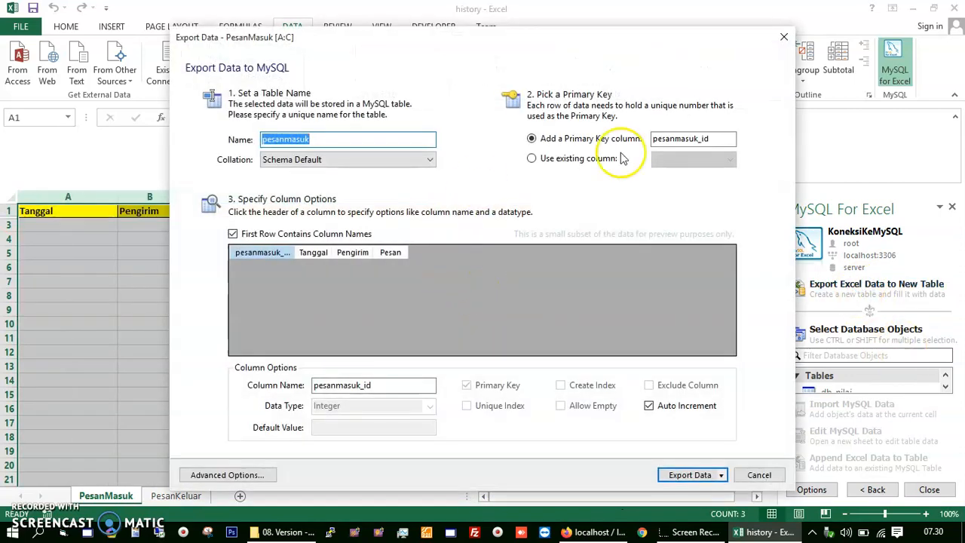
{"action": "left_click", "coordinate": [680, 476]}
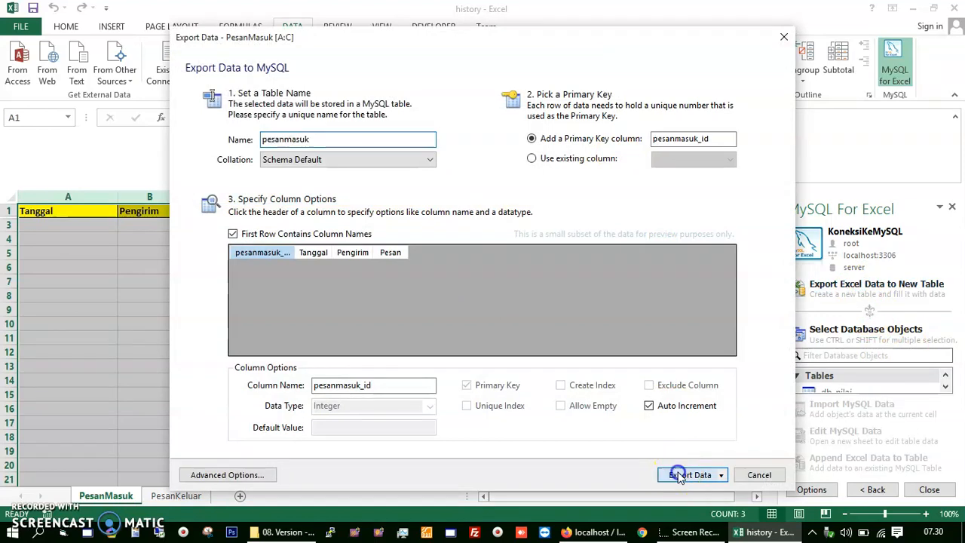
{"action": "left_click", "coordinate": [587, 330]}
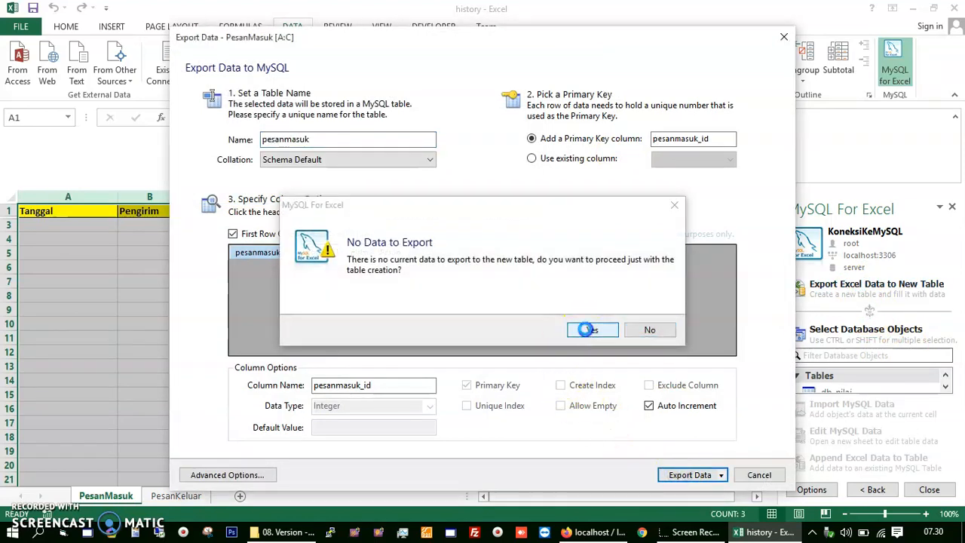
{"action": "left_click", "coordinate": [646, 329]}
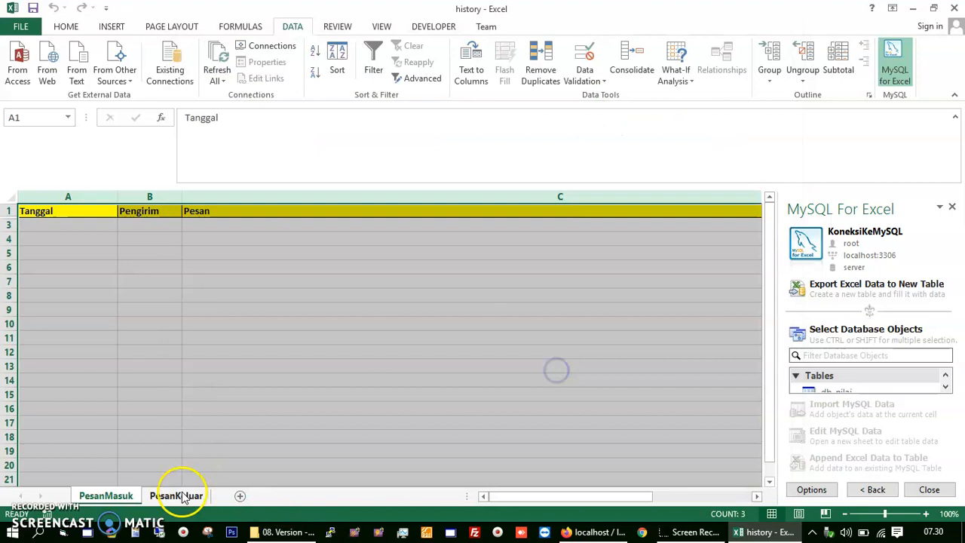
Step: Export the PesanKeluar headers to a new empty MySQL table pesankeluar
{"action": "left_click", "coordinate": [181, 496]}
{"action": "left_click_drag", "start_coordinate": [60, 197], "coordinate": [226, 210]}
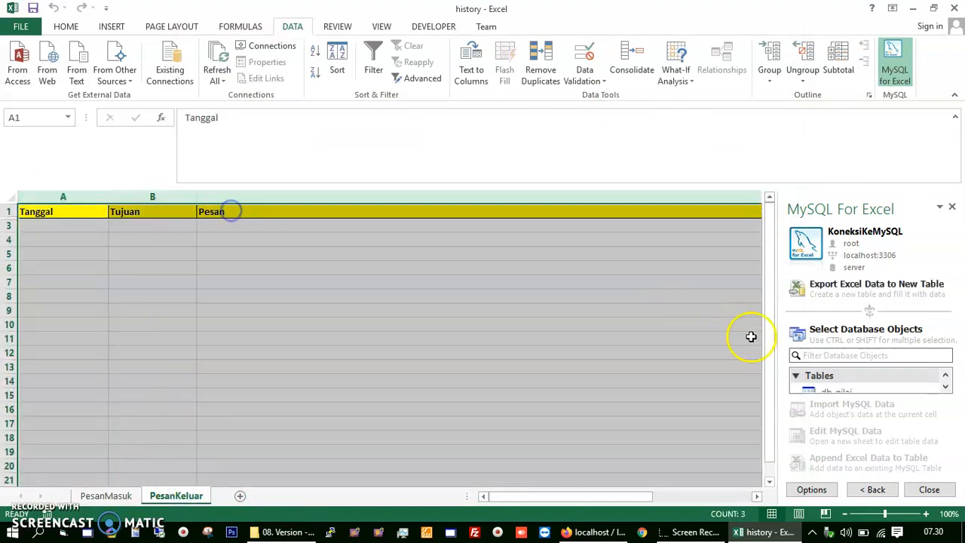
{"action": "left_click", "coordinate": [828, 288]}
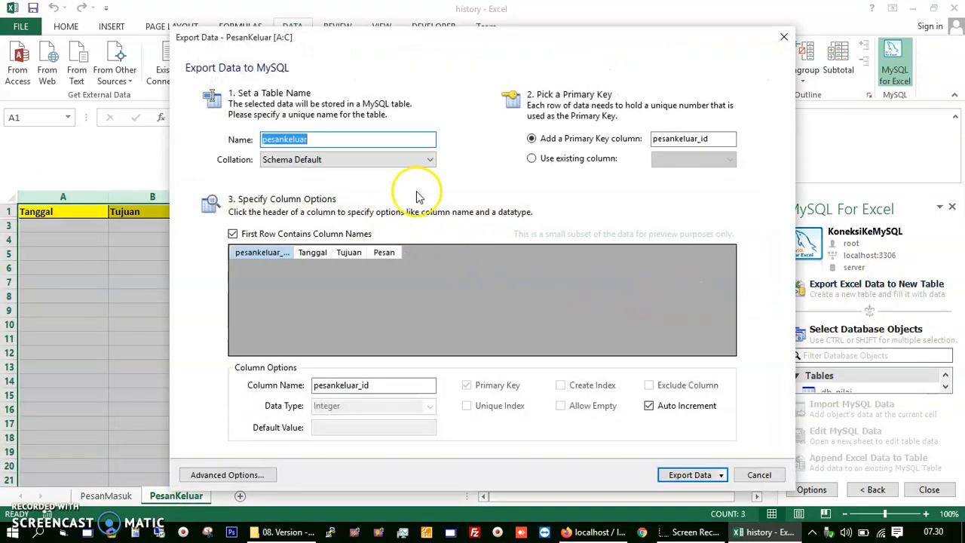
{"action": "left_click", "coordinate": [624, 139]}
{"action": "left_click", "coordinate": [688, 479]}
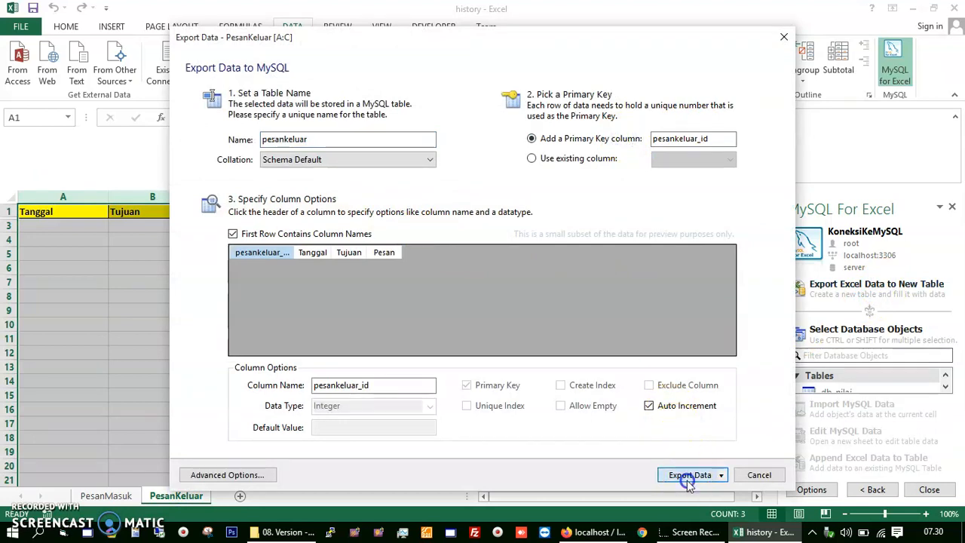
{"action": "left_click", "coordinate": [592, 331]}
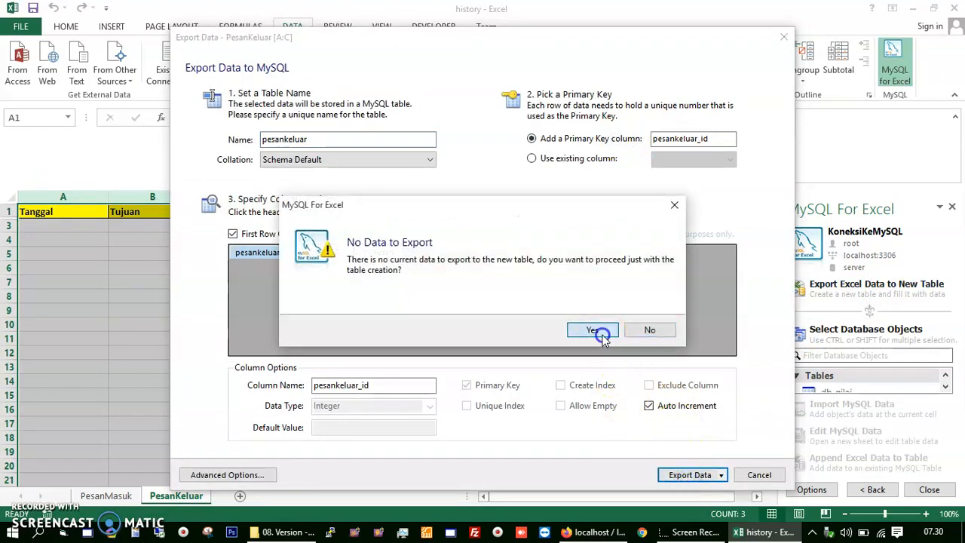
{"action": "left_click", "coordinate": [637, 327]}
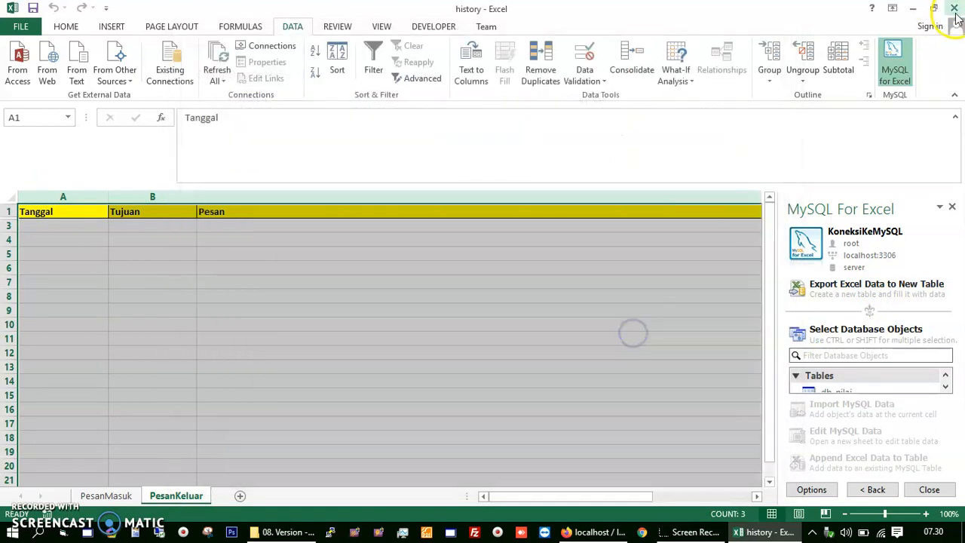
Step: Close history.xlsx without saving and bring phpMyAdmin forward
{"action": "left_click", "coordinate": [956, 8]}
{"action": "left_click", "coordinate": [495, 317]}
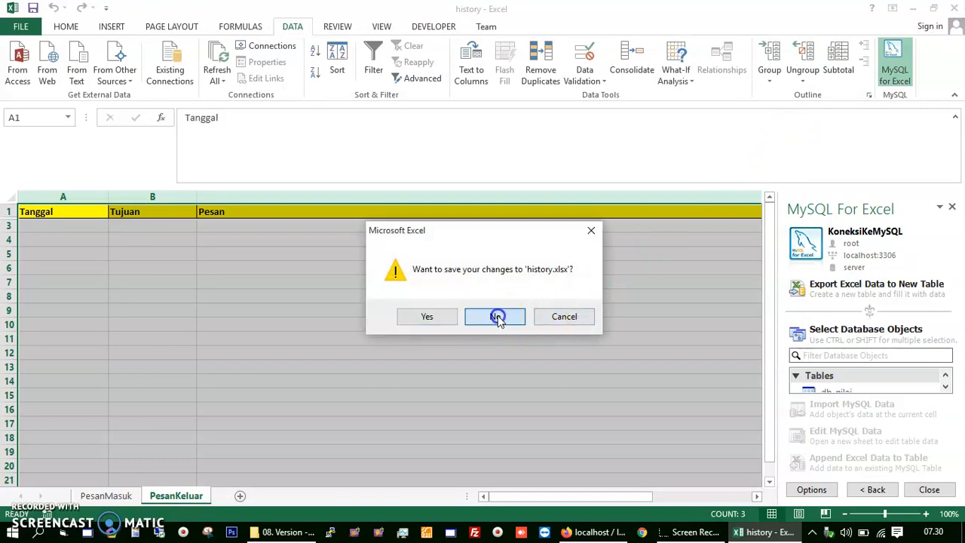
{"action": "left_click", "coordinate": [622, 530]}
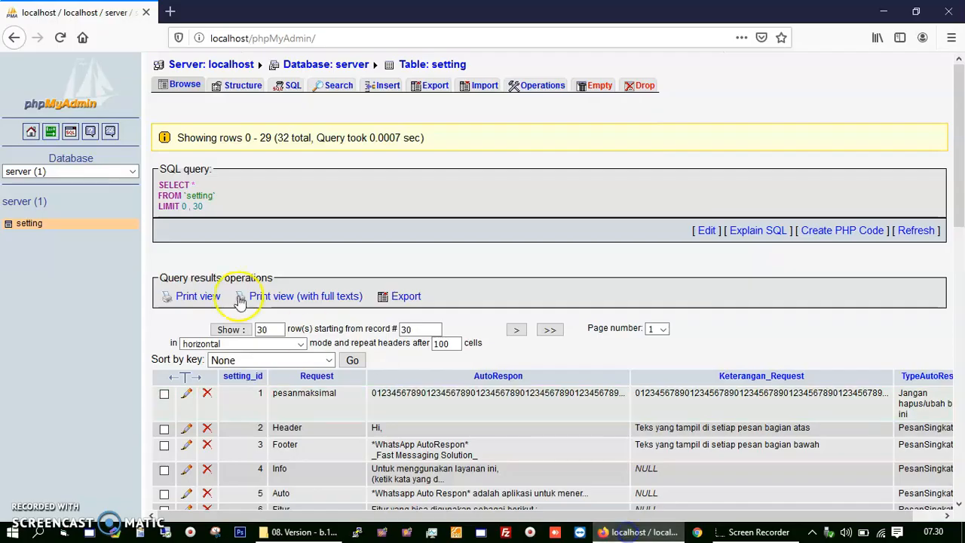
Step: Select the server database in phpMyAdmin and review its 13 tables, including pesankeluar
{"action": "left_click", "coordinate": [133, 173]}
{"action": "left_click", "coordinate": [91, 205]}
{"action": "left_click", "coordinate": [132, 171]}
{"action": "left_click", "coordinate": [94, 239]}
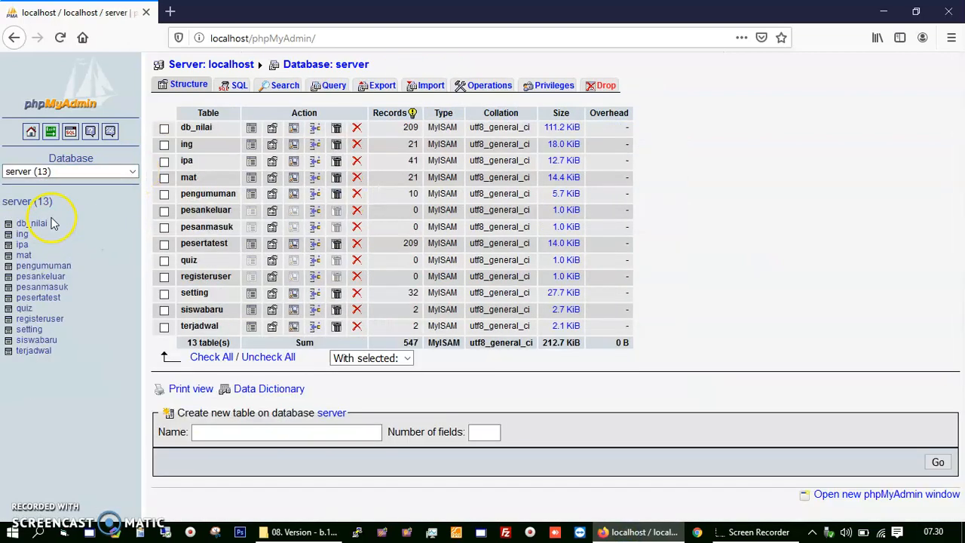
{"action": "left_click", "coordinate": [23, 255]}
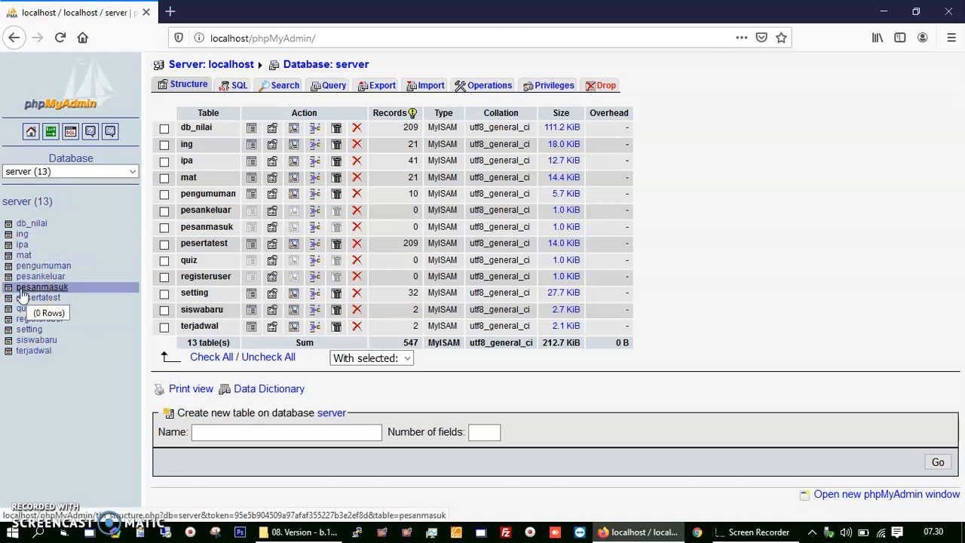
{"action": "left_click", "coordinate": [22, 278]}
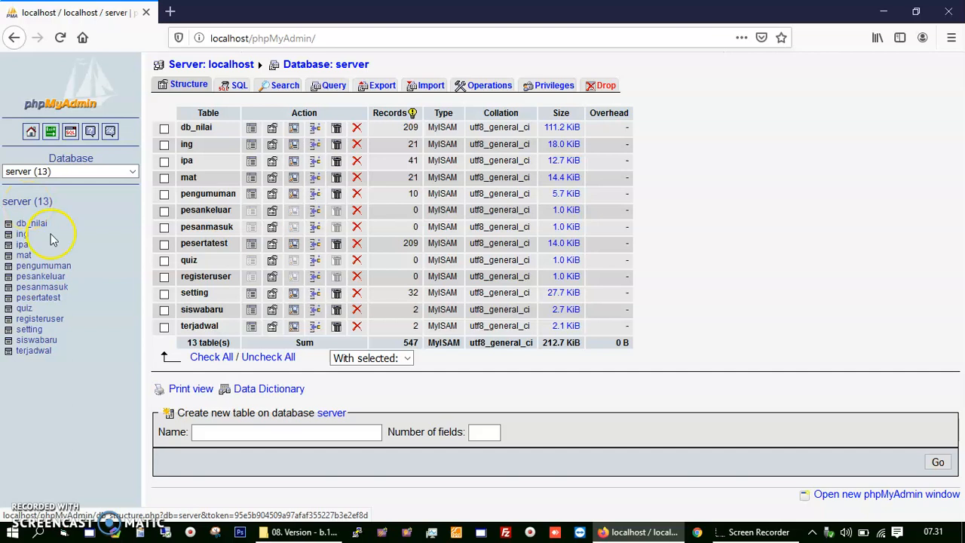
{"action": "left_click", "coordinate": [281, 530]}
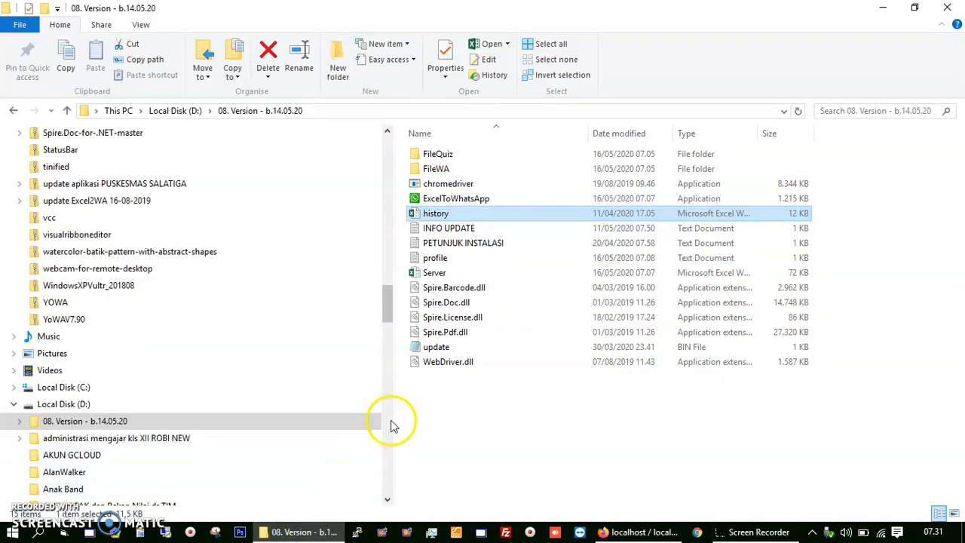
Step: Open the profile file in a maximised Notepad and set the font size to 20
{"action": "double_click", "coordinate": [437, 258]}
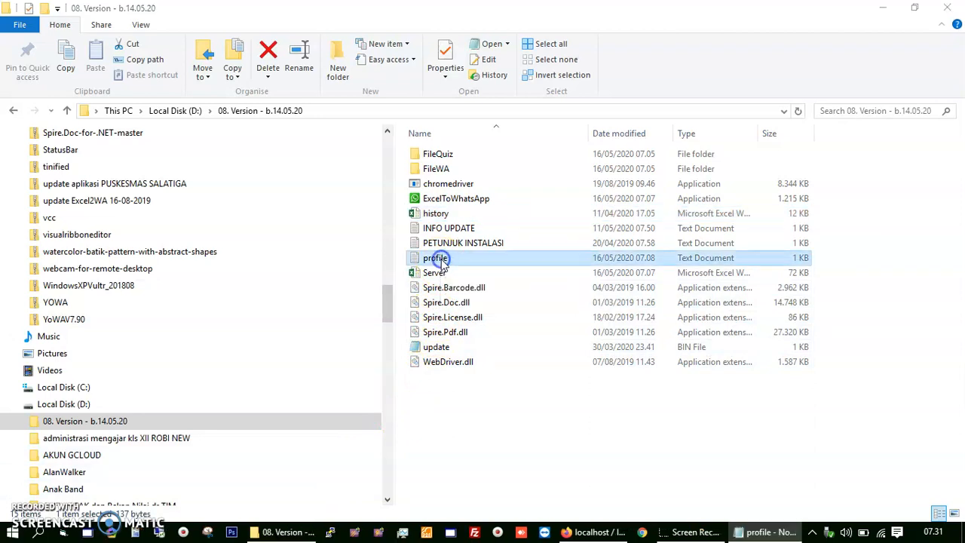
{"action": "double_click", "coordinate": [622, 243]}
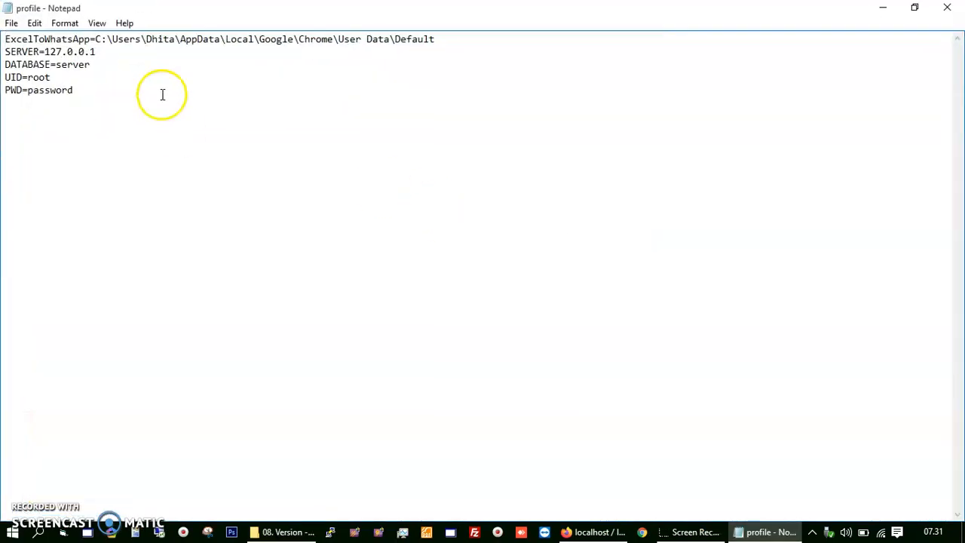
{"action": "left_click", "coordinate": [98, 23]}
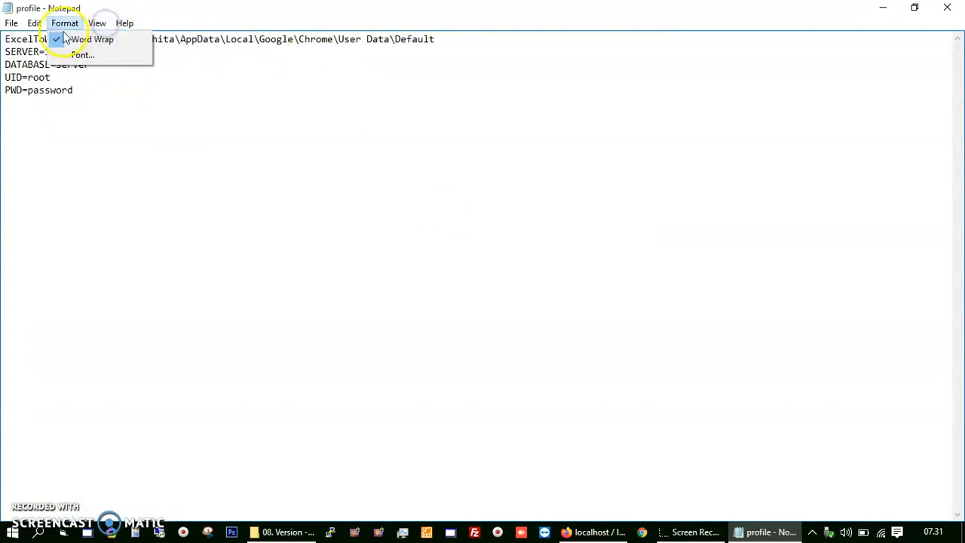
{"action": "mouse_move", "coordinate": [31, 31]}
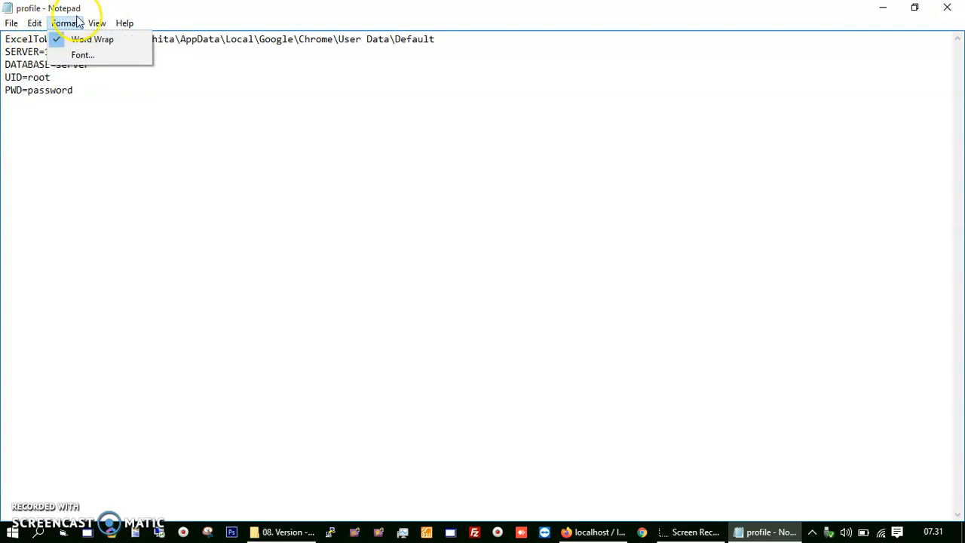
{"action": "left_click", "coordinate": [85, 56]}
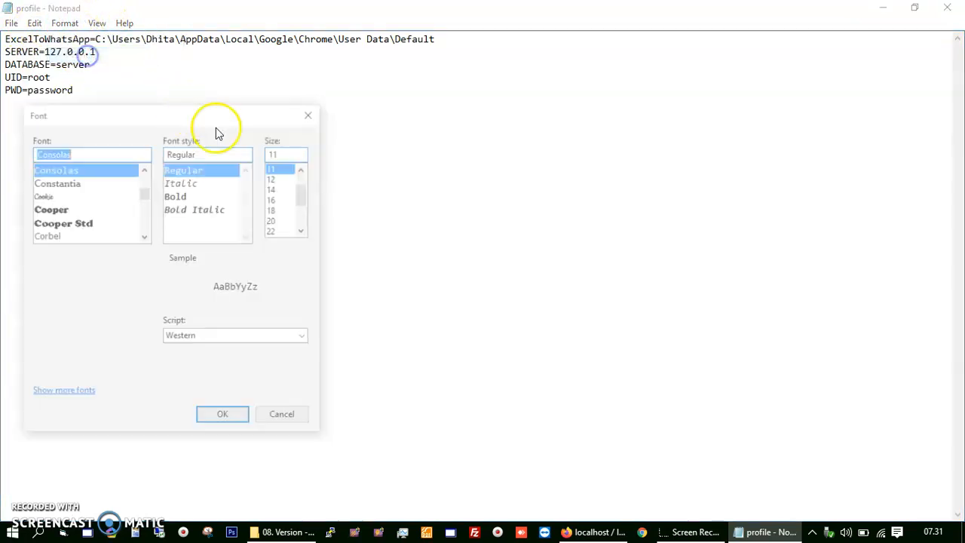
{"action": "left_click", "coordinate": [277, 222]}
{"action": "left_click", "coordinate": [241, 418]}
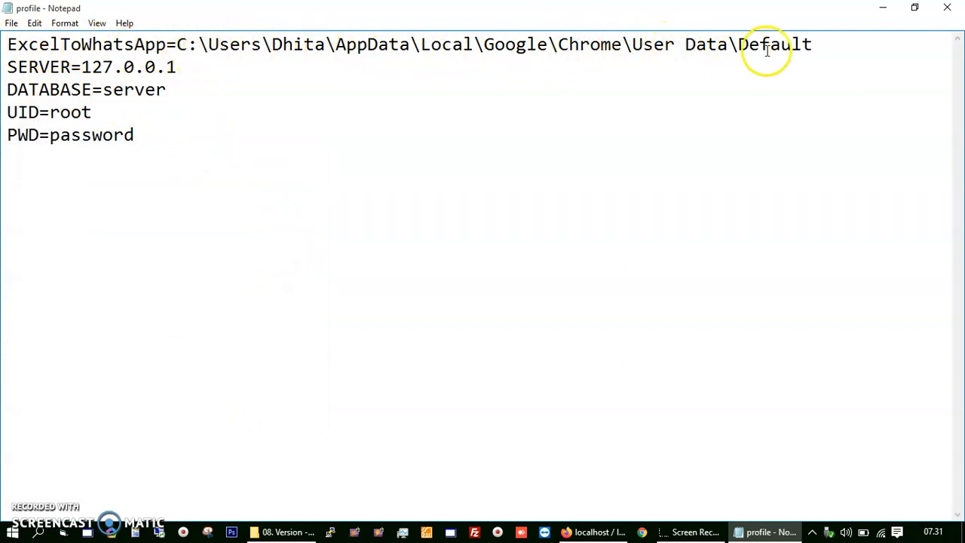
Step: Review the Chrome profile path and ExcelToWhatsApp key on line one, then minimise Notepad
{"action": "left_click_drag", "start_coordinate": [825, 45], "coordinate": [176, 51]}
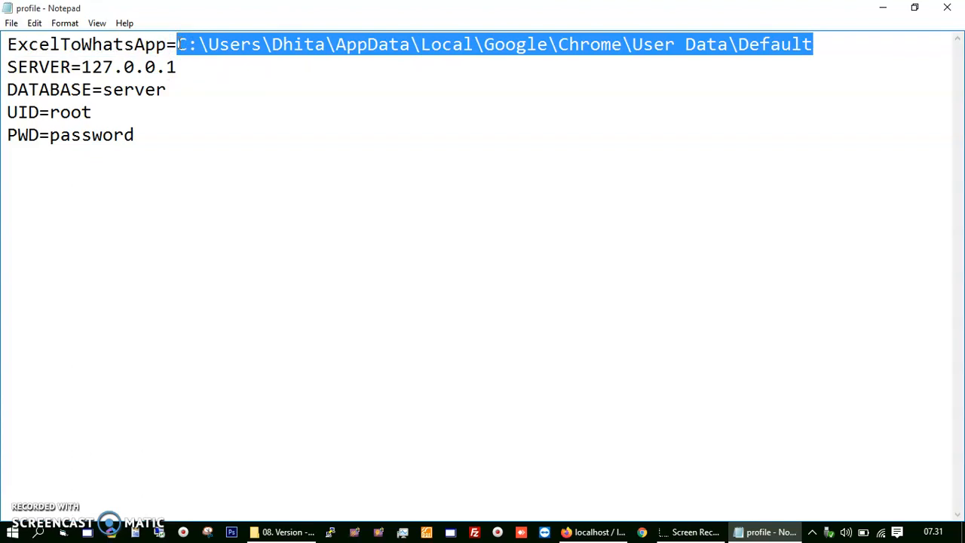
{"action": "left_click_drag", "start_coordinate": [165, 43], "coordinate": [21, 34]}
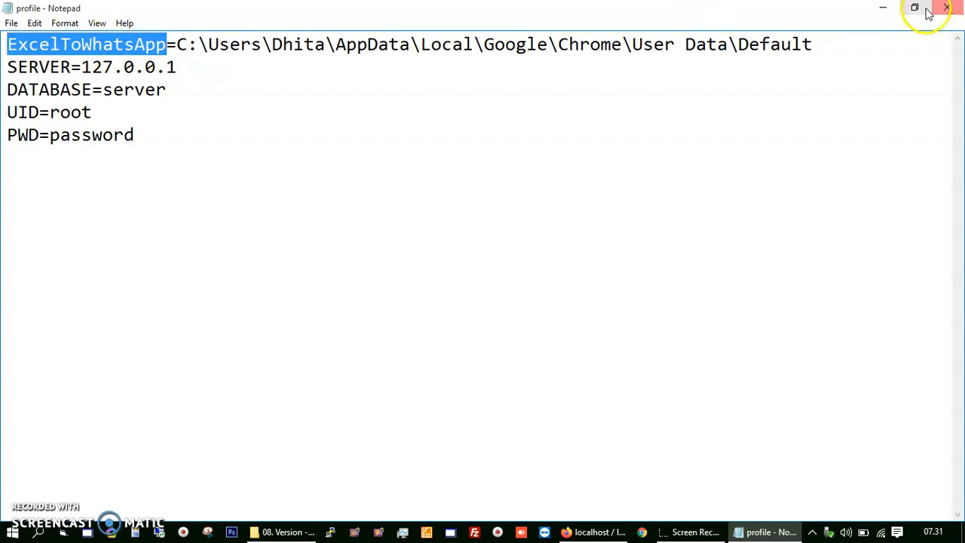
{"action": "left_click", "coordinate": [882, 7]}
Step: Rename the ExcelToWhatsApp application, entering the WhatsApp phone number as its new name
{"action": "left_click", "coordinate": [445, 199]}
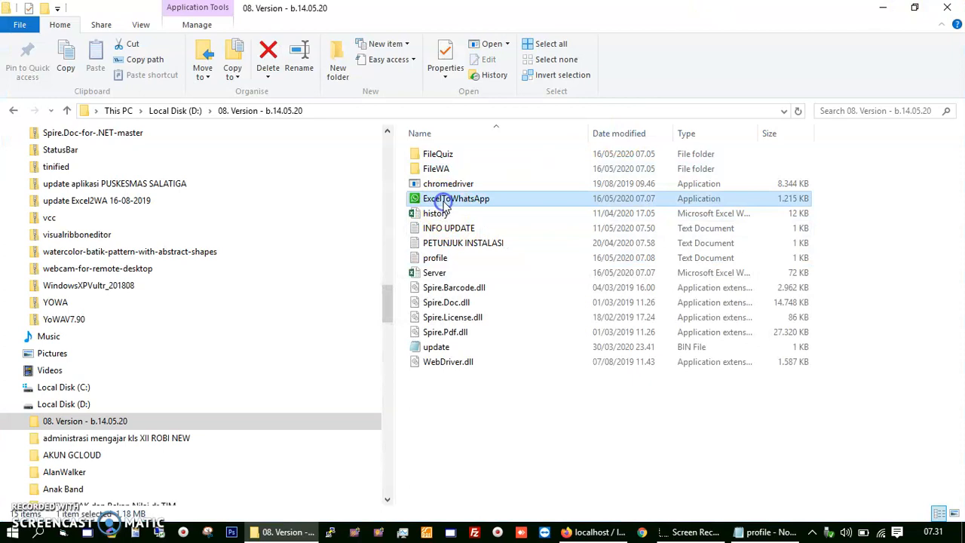
{"action": "right_click", "coordinate": [444, 200]}
{"action": "left_click", "coordinate": [483, 490]}
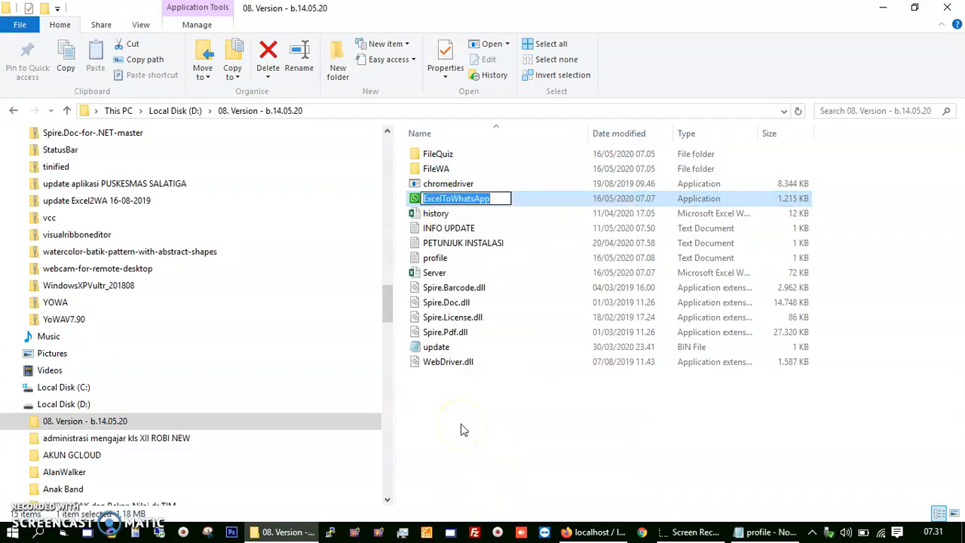
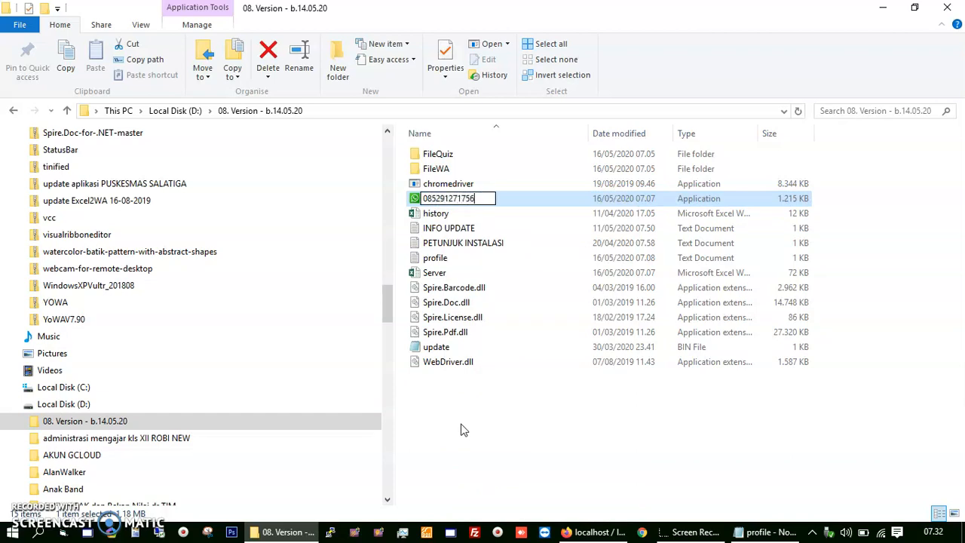
{"action": "key", "text": "Return"}
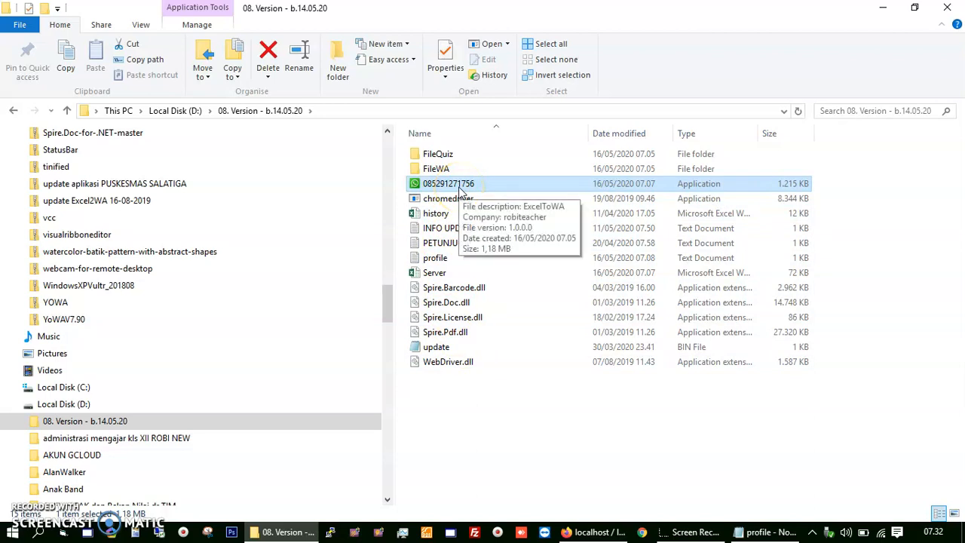
Step: Replace the ExcelToWhatsApp key on profile's first line with the phone number
{"action": "double_click", "coordinate": [441, 260]}
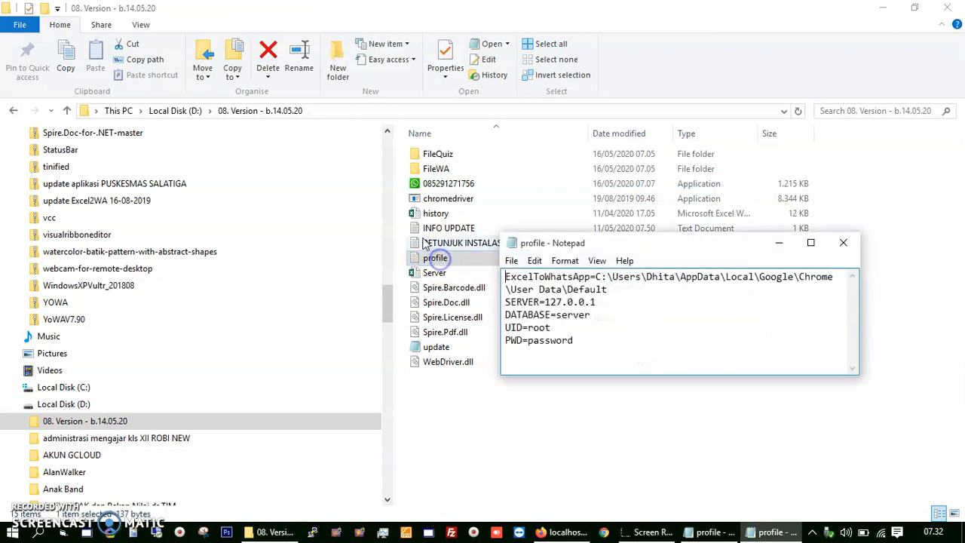
{"action": "left_click_drag", "start_coordinate": [592, 277], "coordinate": [488, 280]}
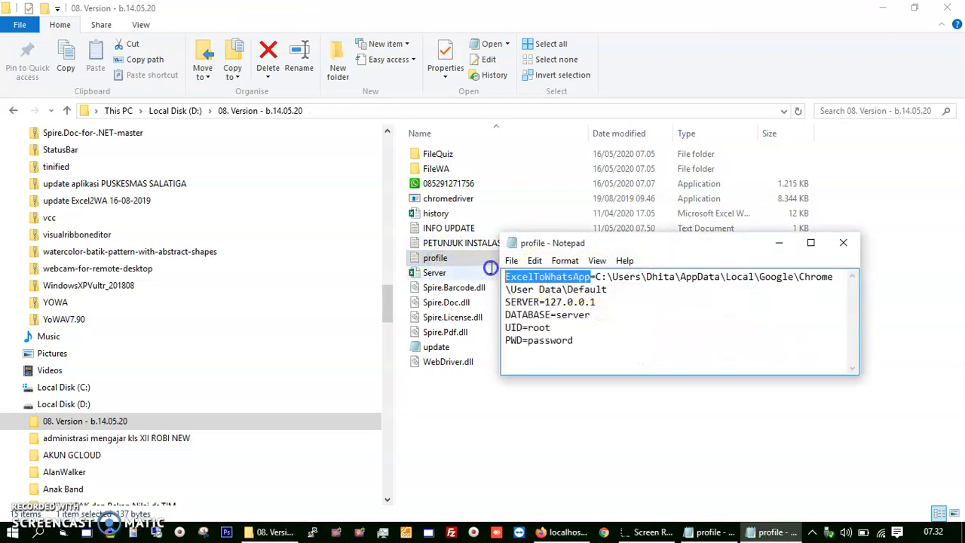
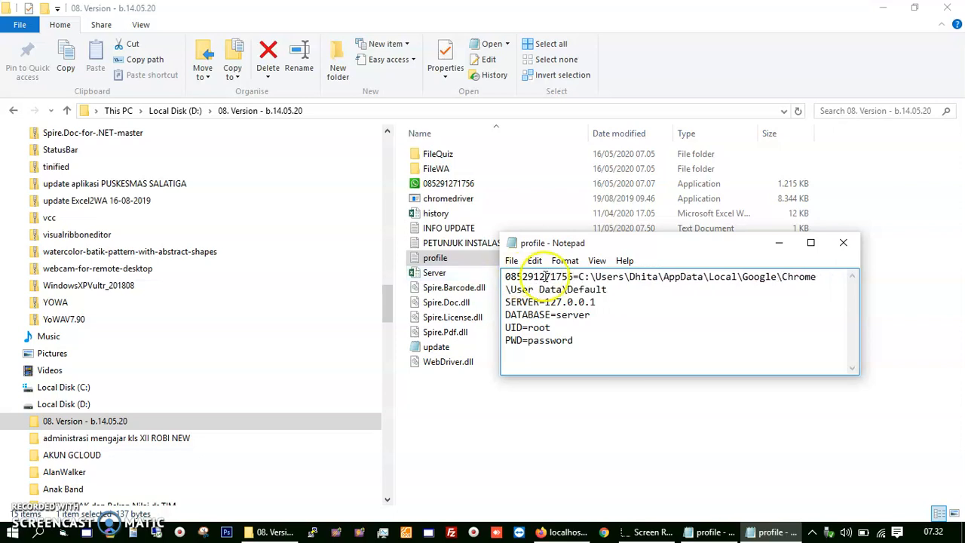
{"action": "left_click_drag", "start_coordinate": [570, 278], "coordinate": [491, 276]}
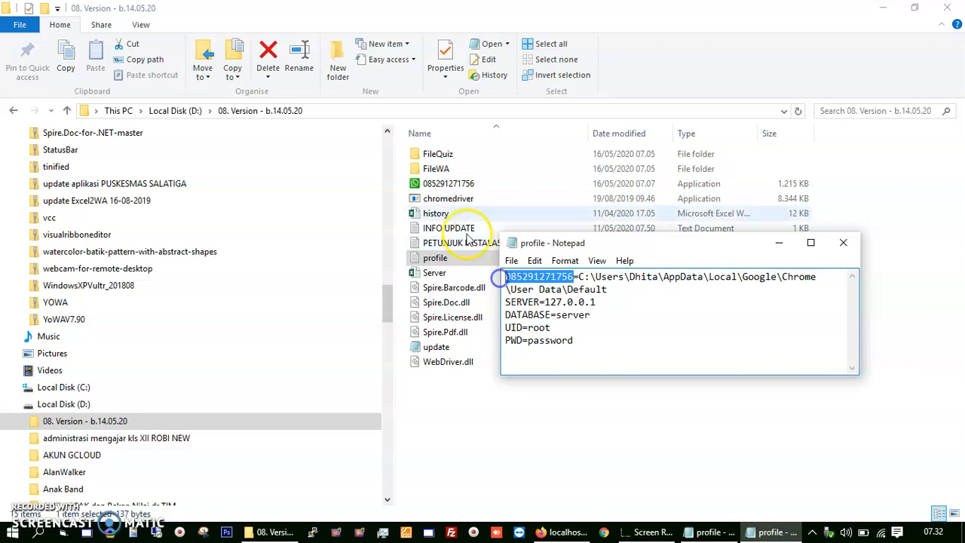
Step: Change SERVER from 127.0.0.1 to localhost, check DATABASE and UID, then save and close
{"action": "left_click", "coordinate": [546, 302]}
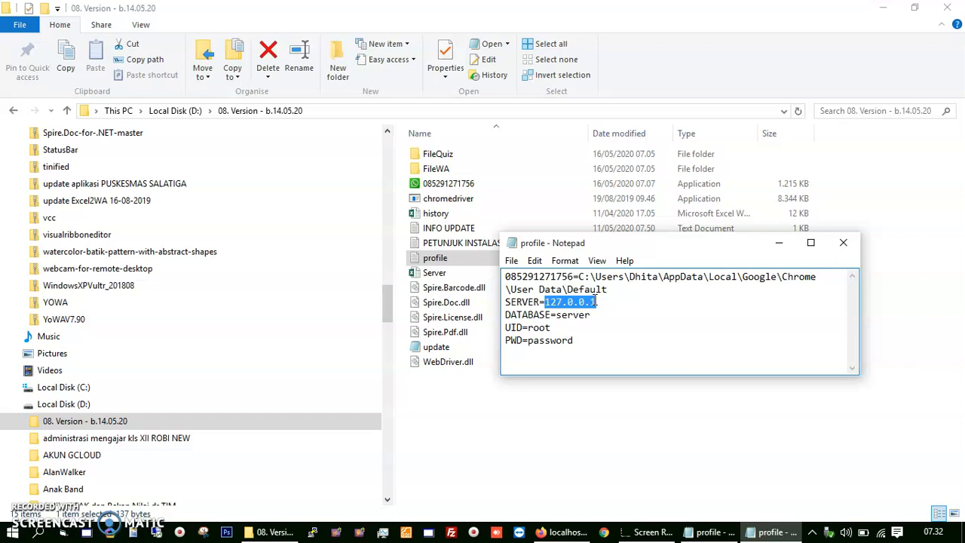
{"action": "left_click_drag", "start_coordinate": [595, 301], "coordinate": [609, 303]}
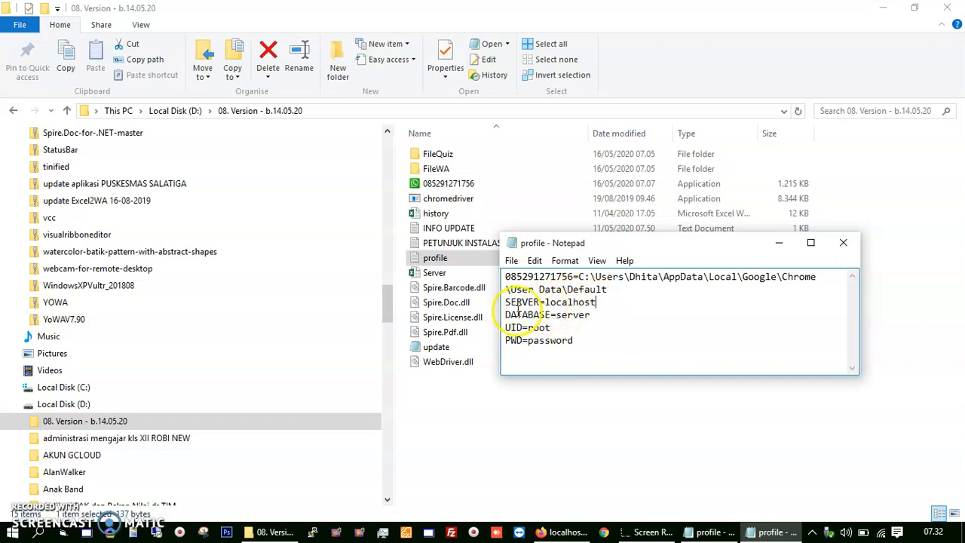
{"action": "double_click", "coordinate": [575, 317]}
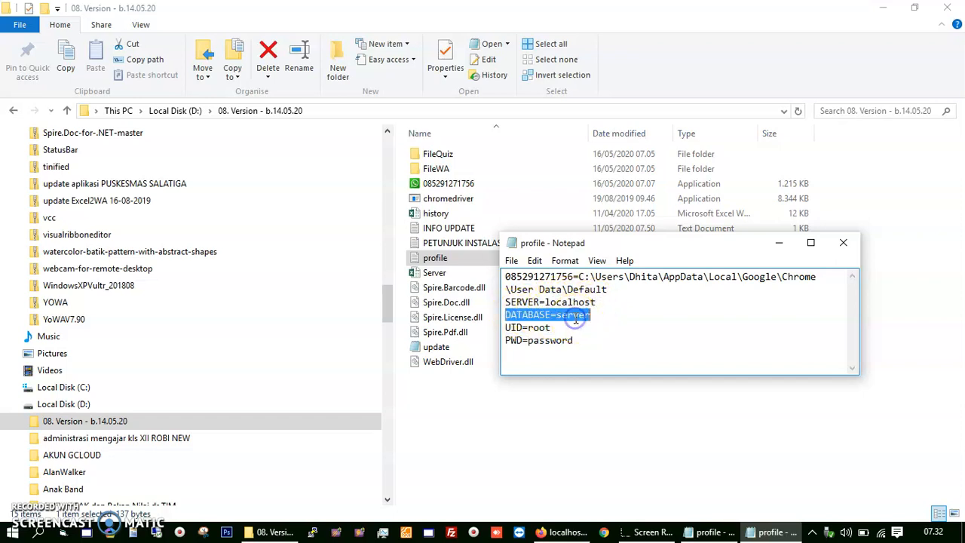
{"action": "double_click", "coordinate": [540, 329]}
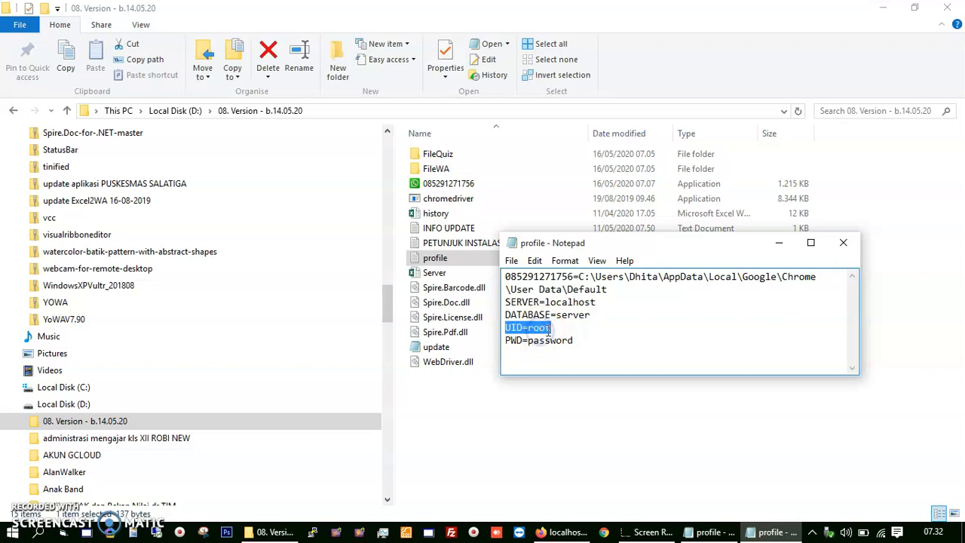
{"action": "left_click", "coordinate": [517, 343]}
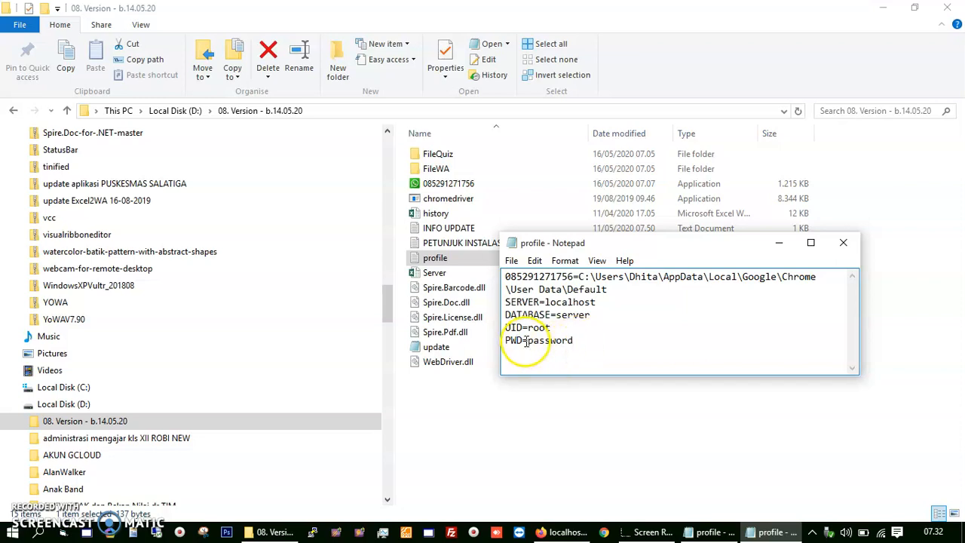
{"action": "left_click", "coordinate": [844, 243]}
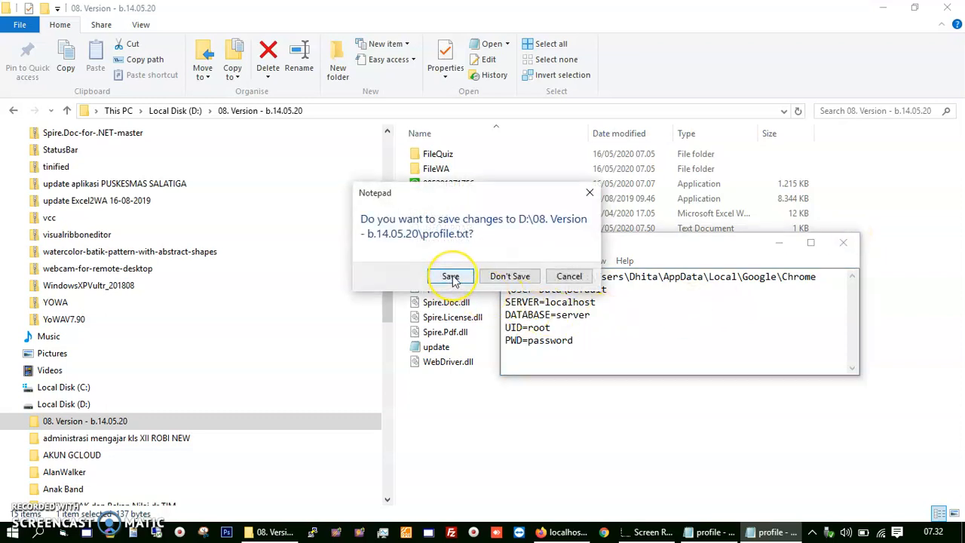
{"action": "left_click", "coordinate": [450, 277]}
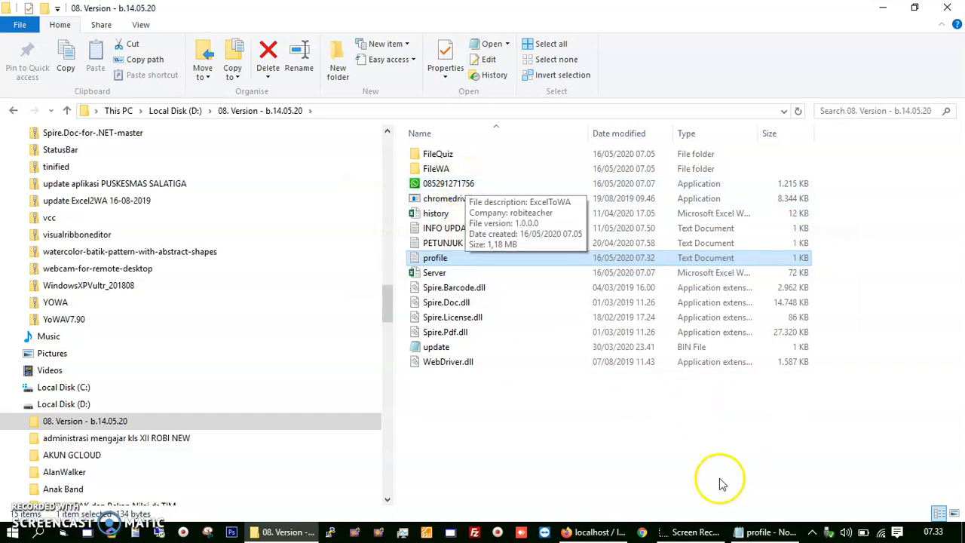
Step: Close the leftover Notepad window and run the phone-number application to send the quiz messages
{"action": "left_click", "coordinate": [768, 531]}
{"action": "left_click", "coordinate": [947, 8]}
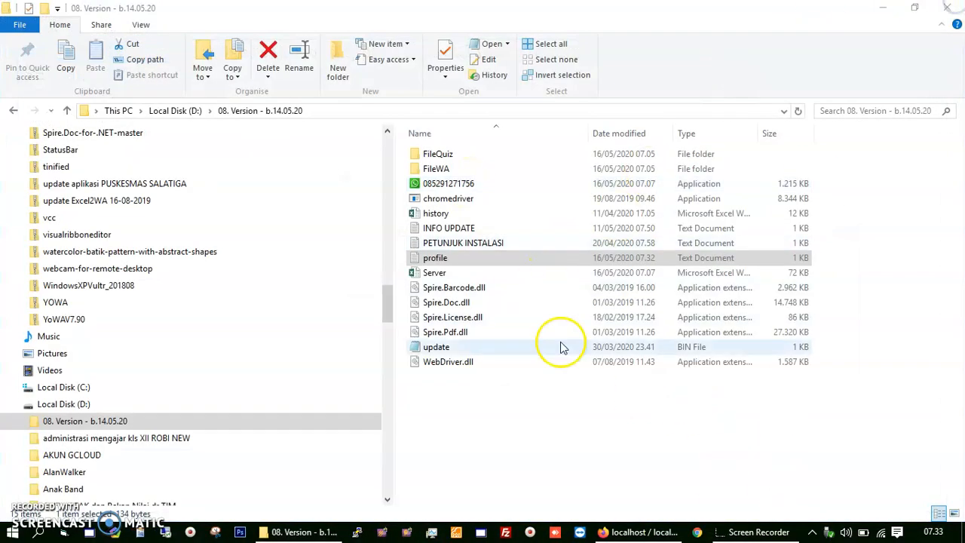
{"action": "left_click", "coordinate": [437, 185]}
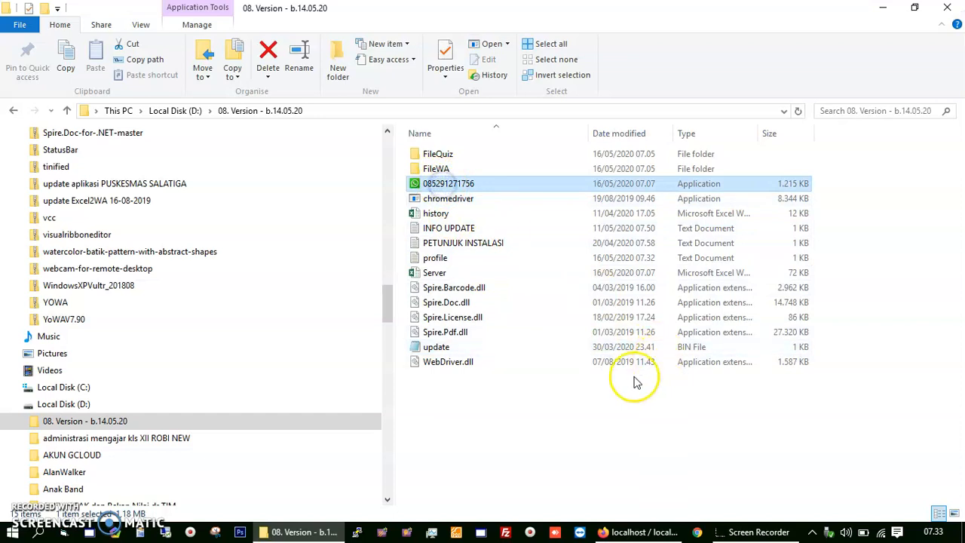
{"action": "key", "text": "Return"}
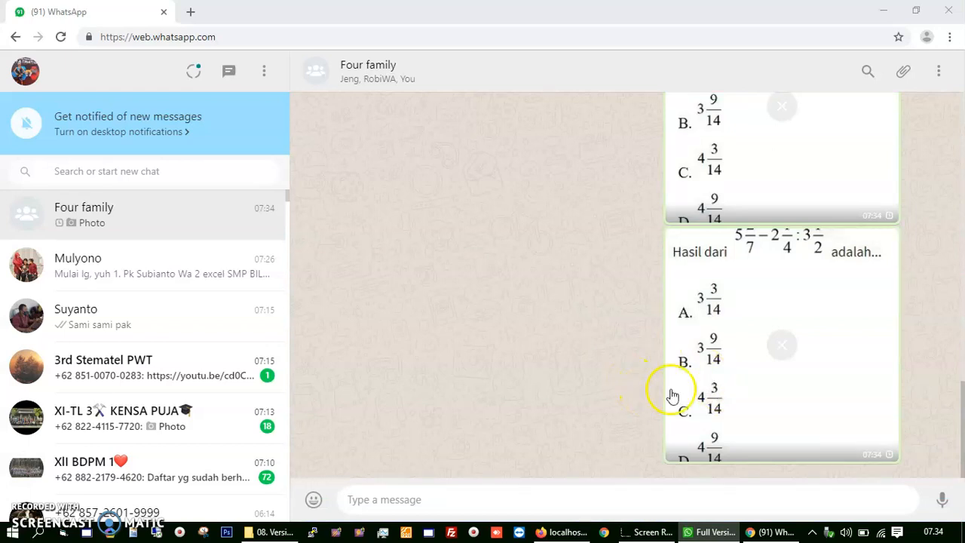
{"action": "mouse_move", "coordinate": [722, 536]}
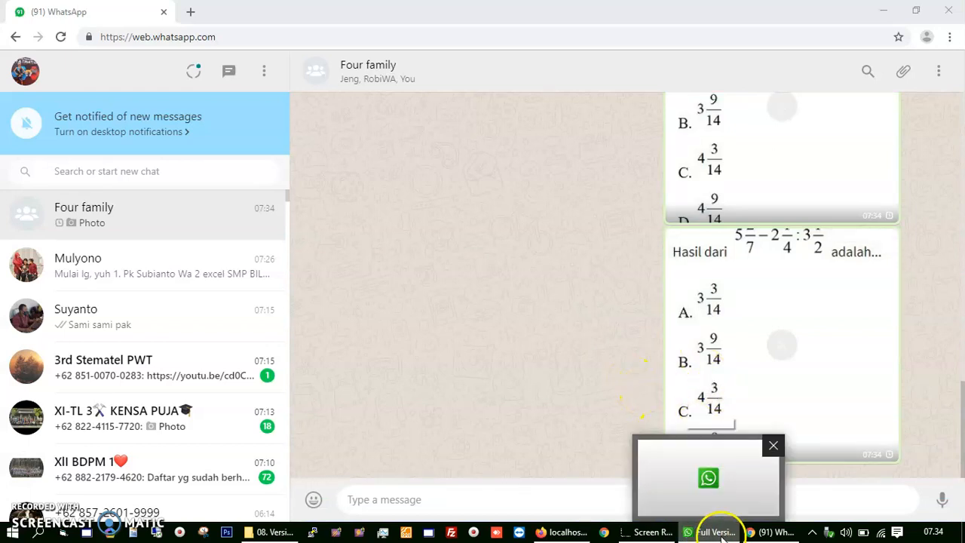